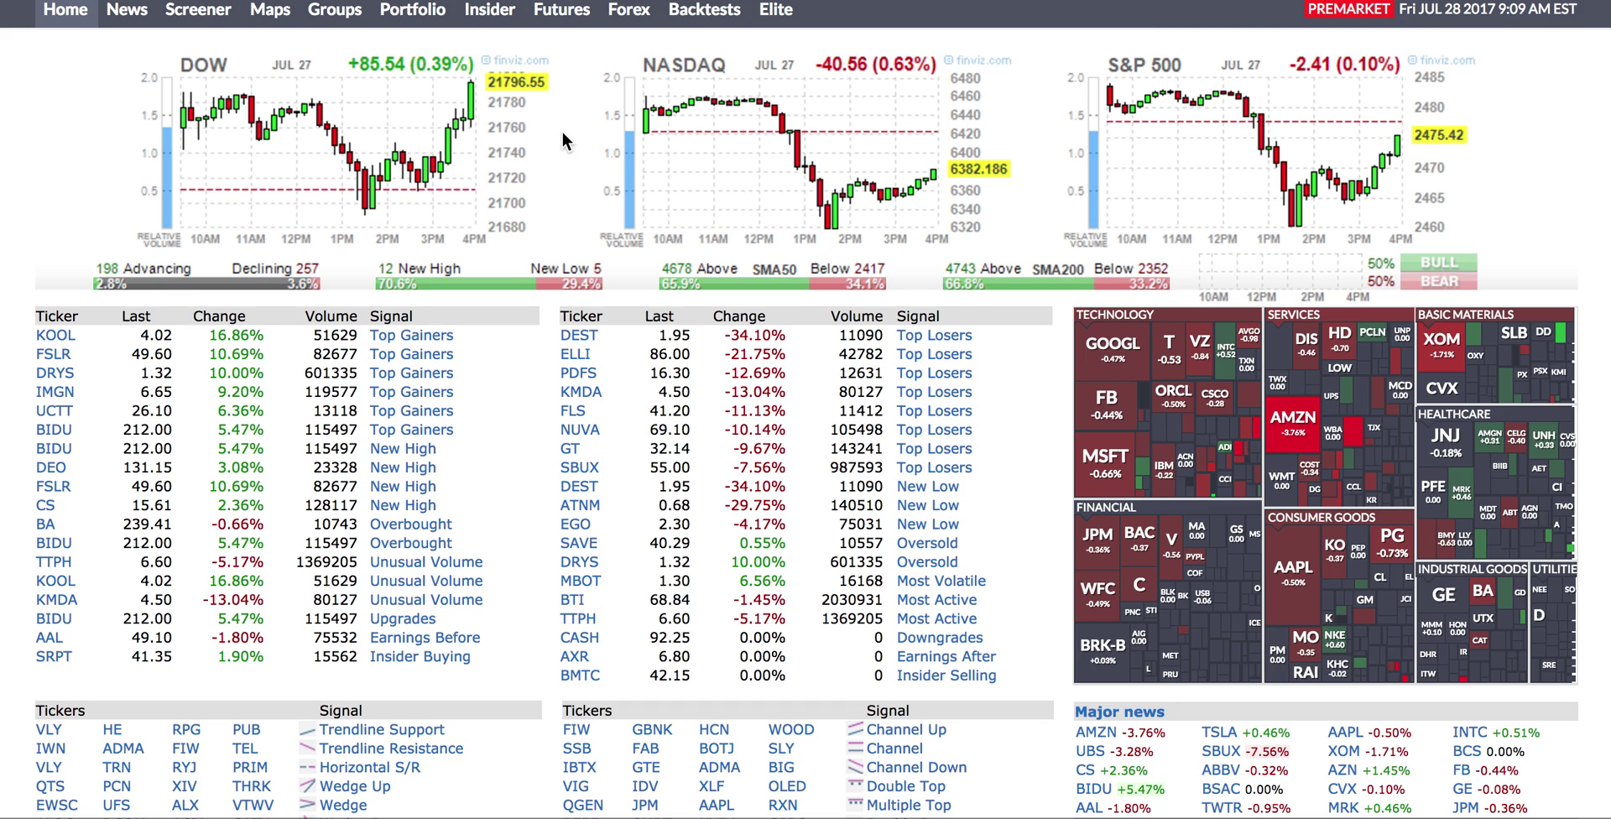
- Restrict the screener's Industry filter to Stocks only (ex-Funds)
left_click(213, 18)
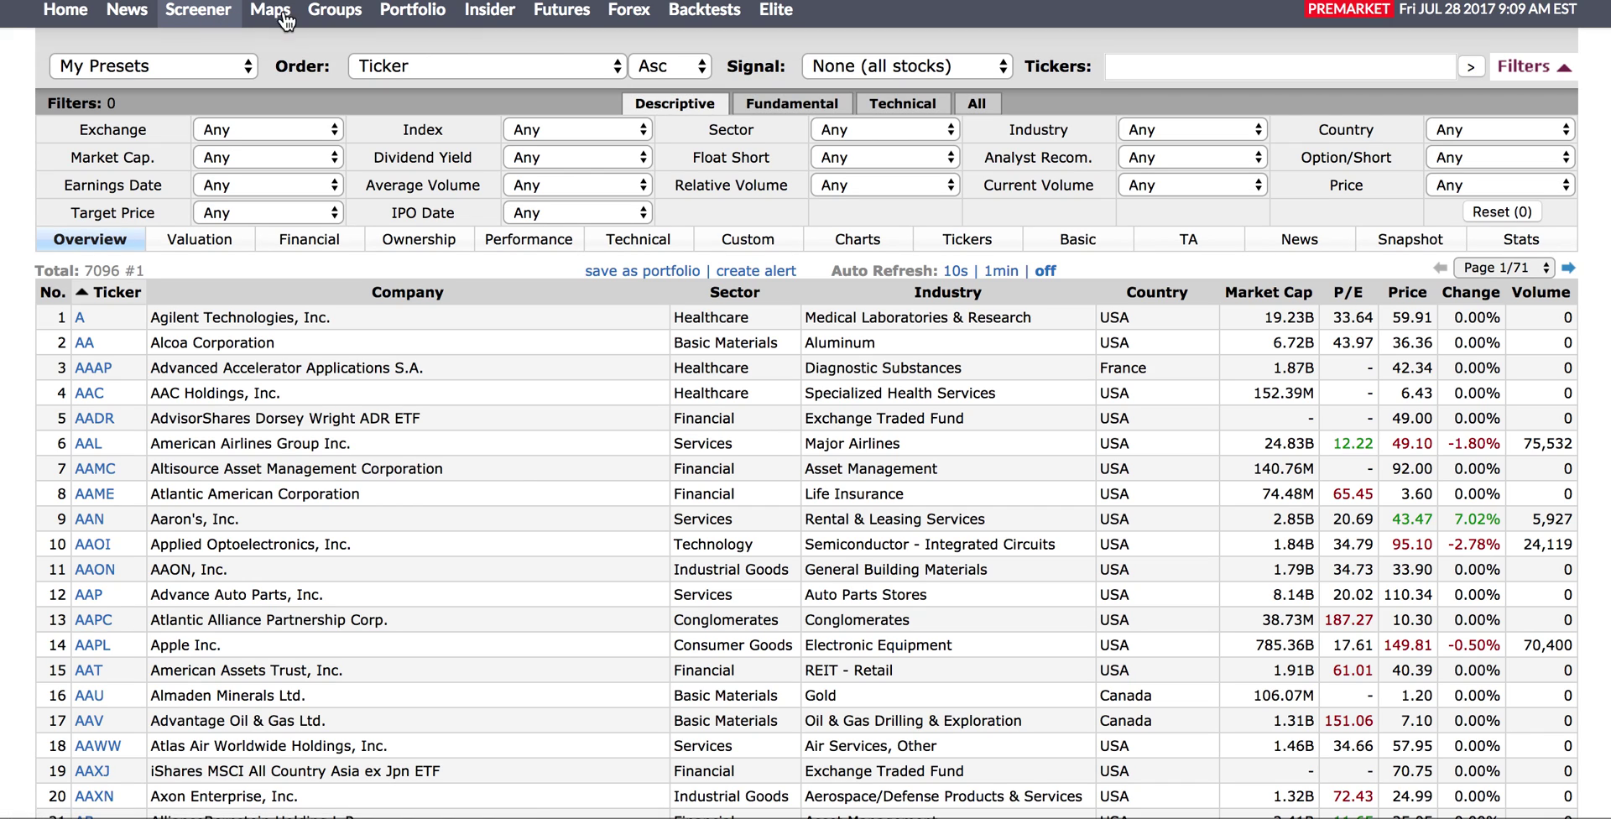
left_click(1242, 129)
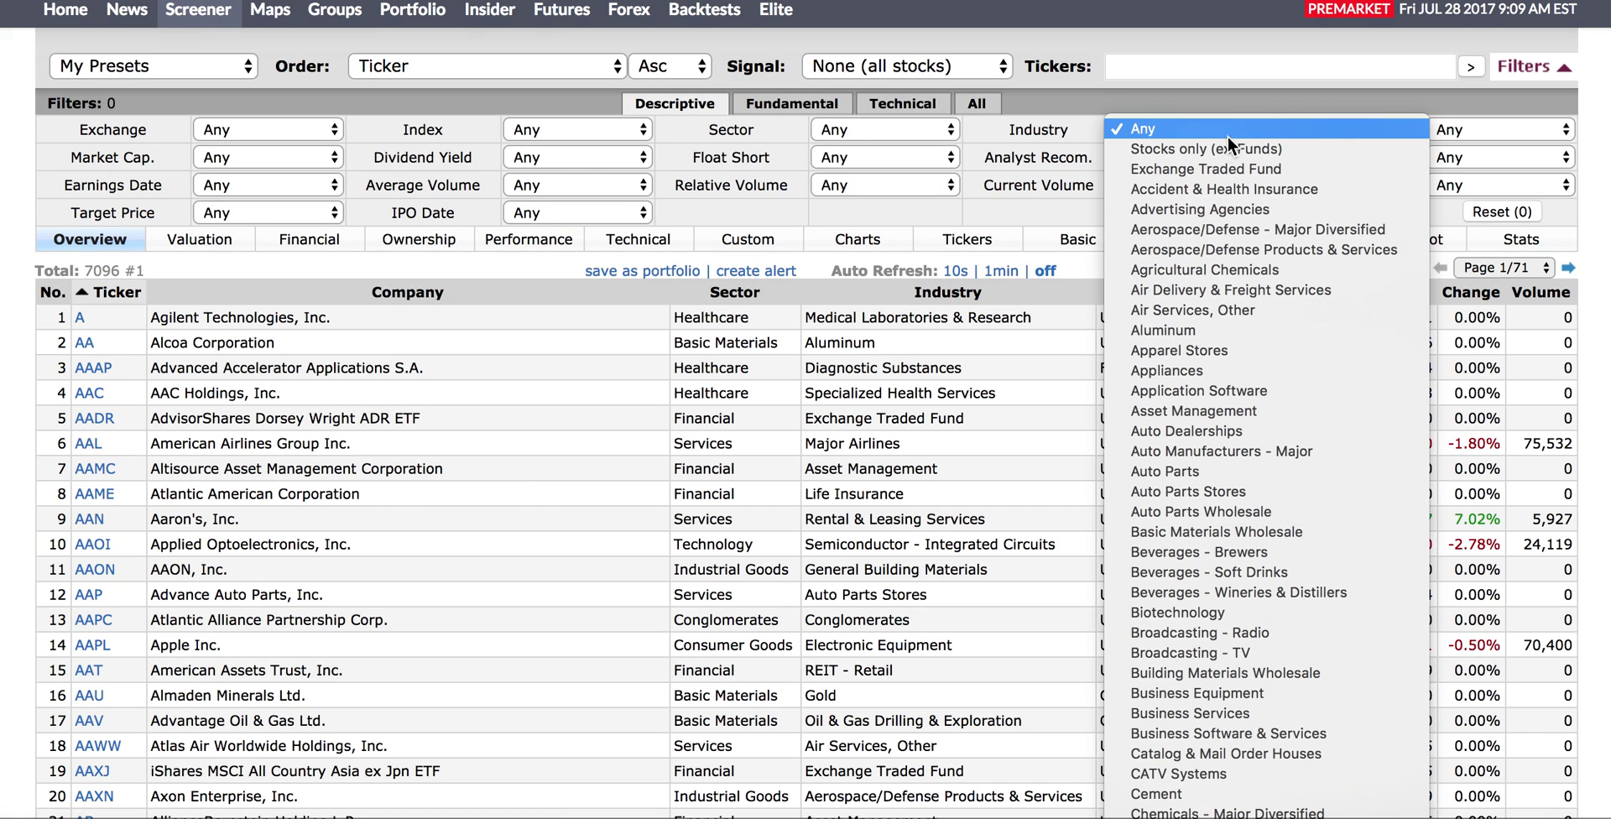
left_click(1212, 151)
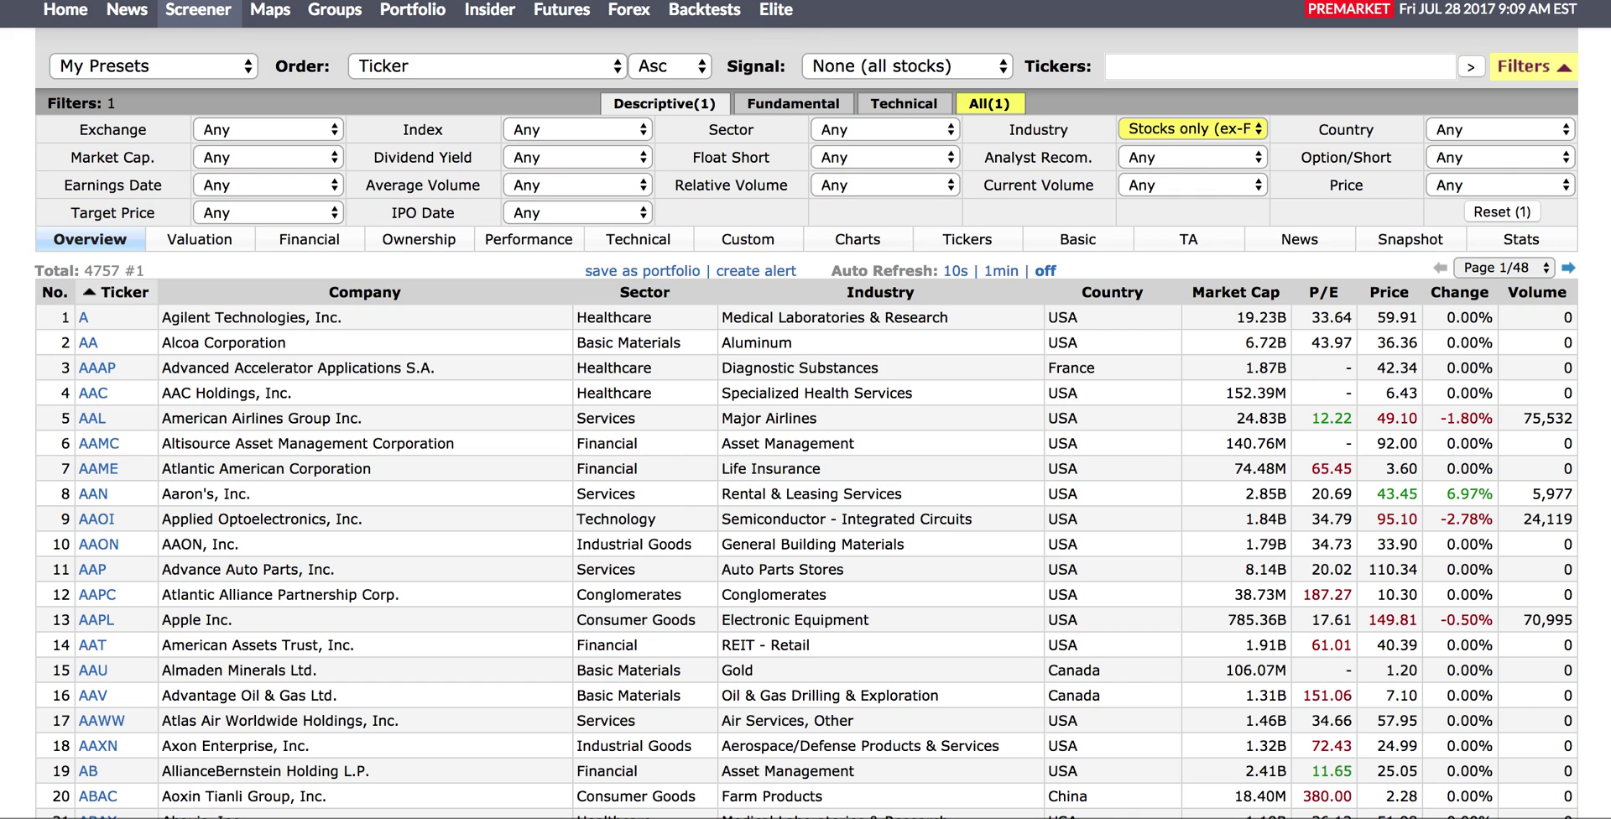
left_click(65, 10)
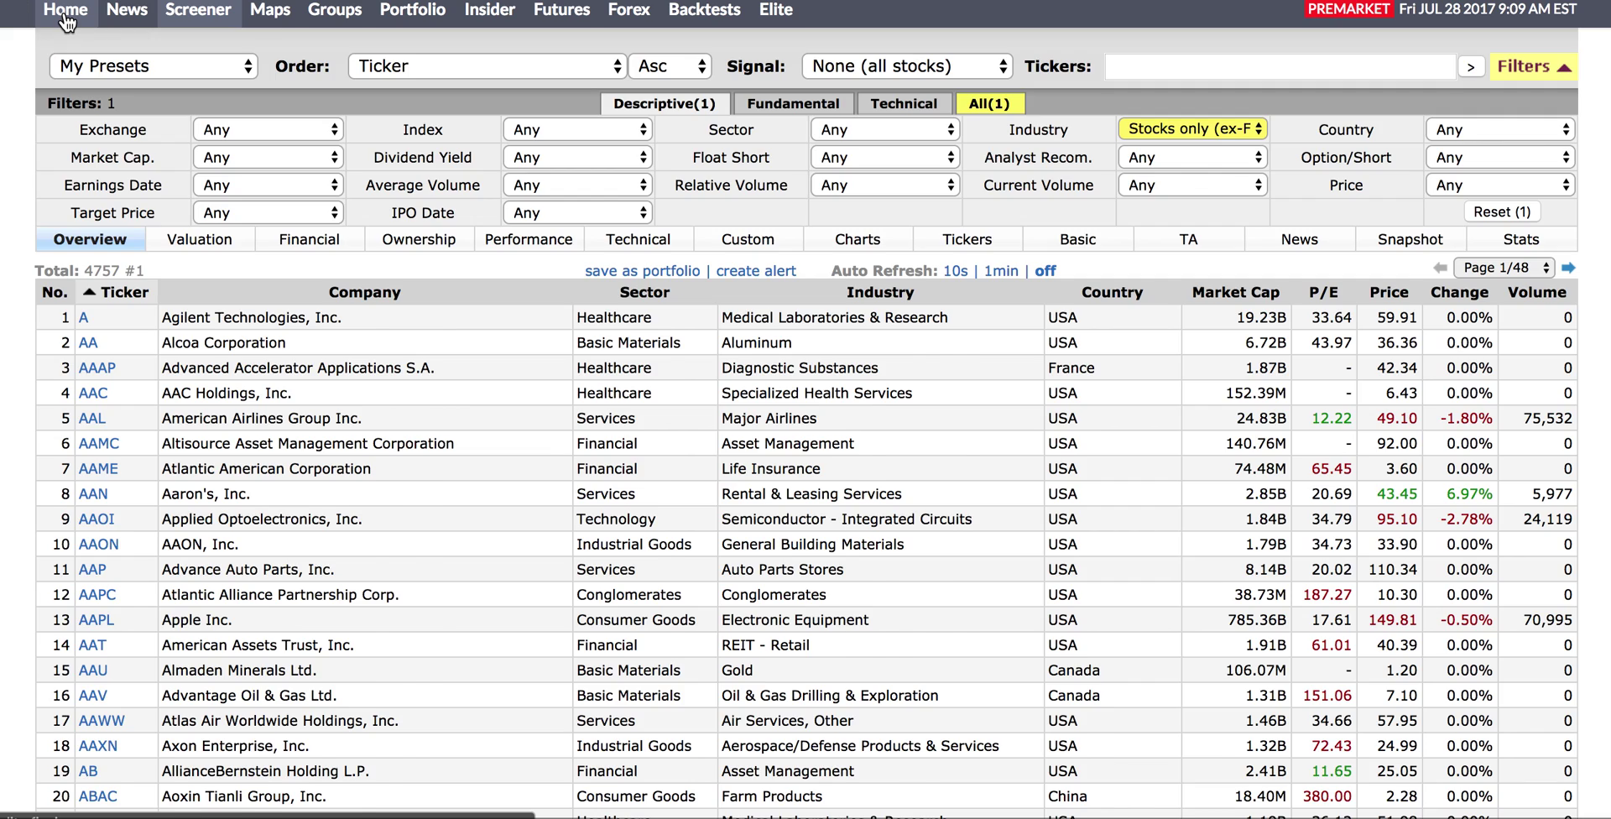
left_click(196, 13)
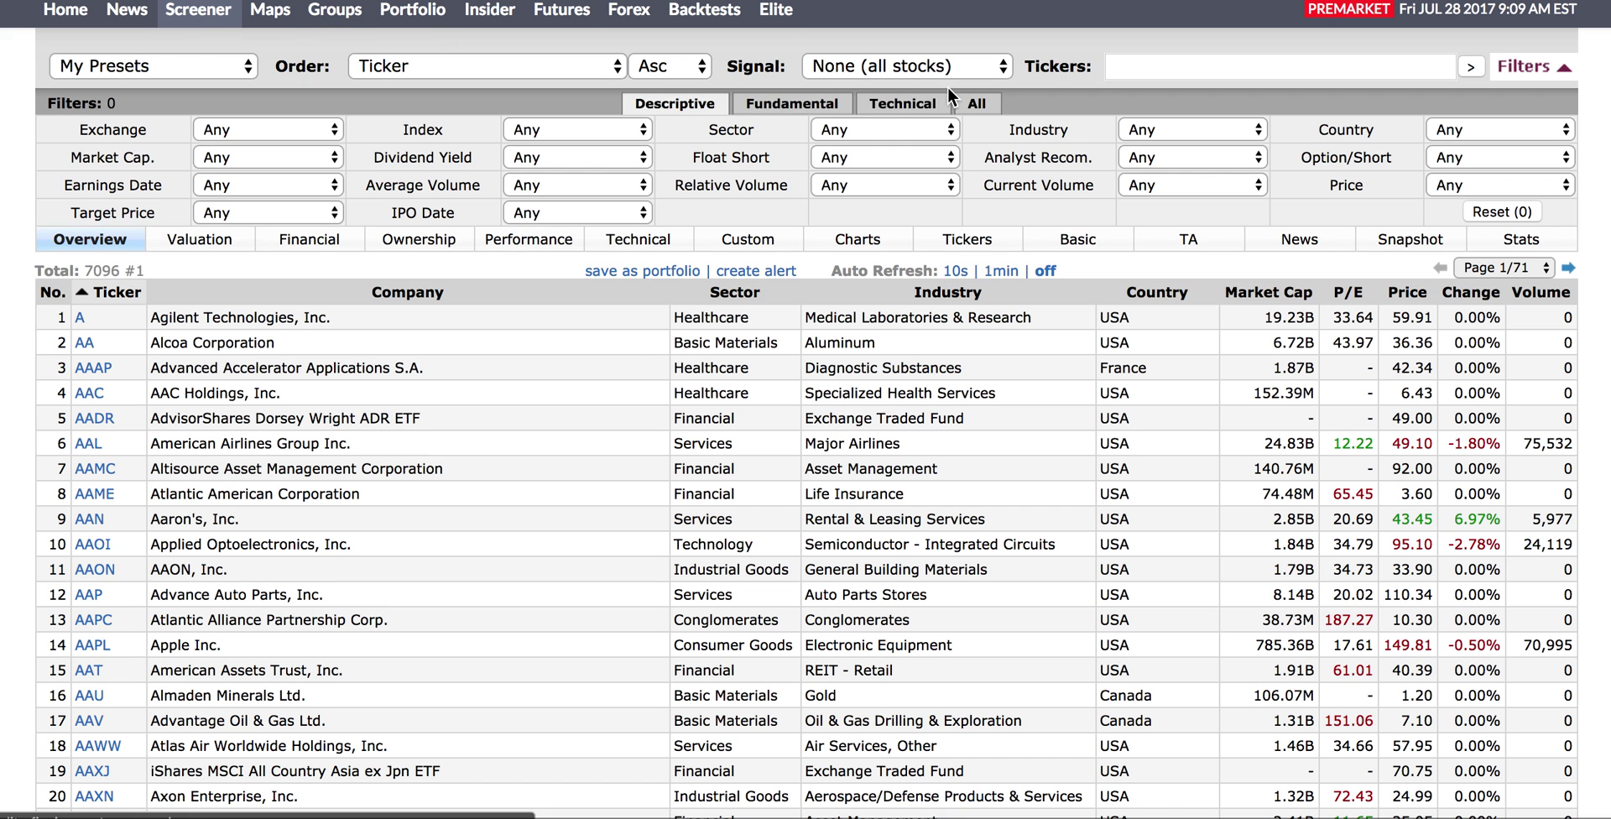
left_click(1170, 129)
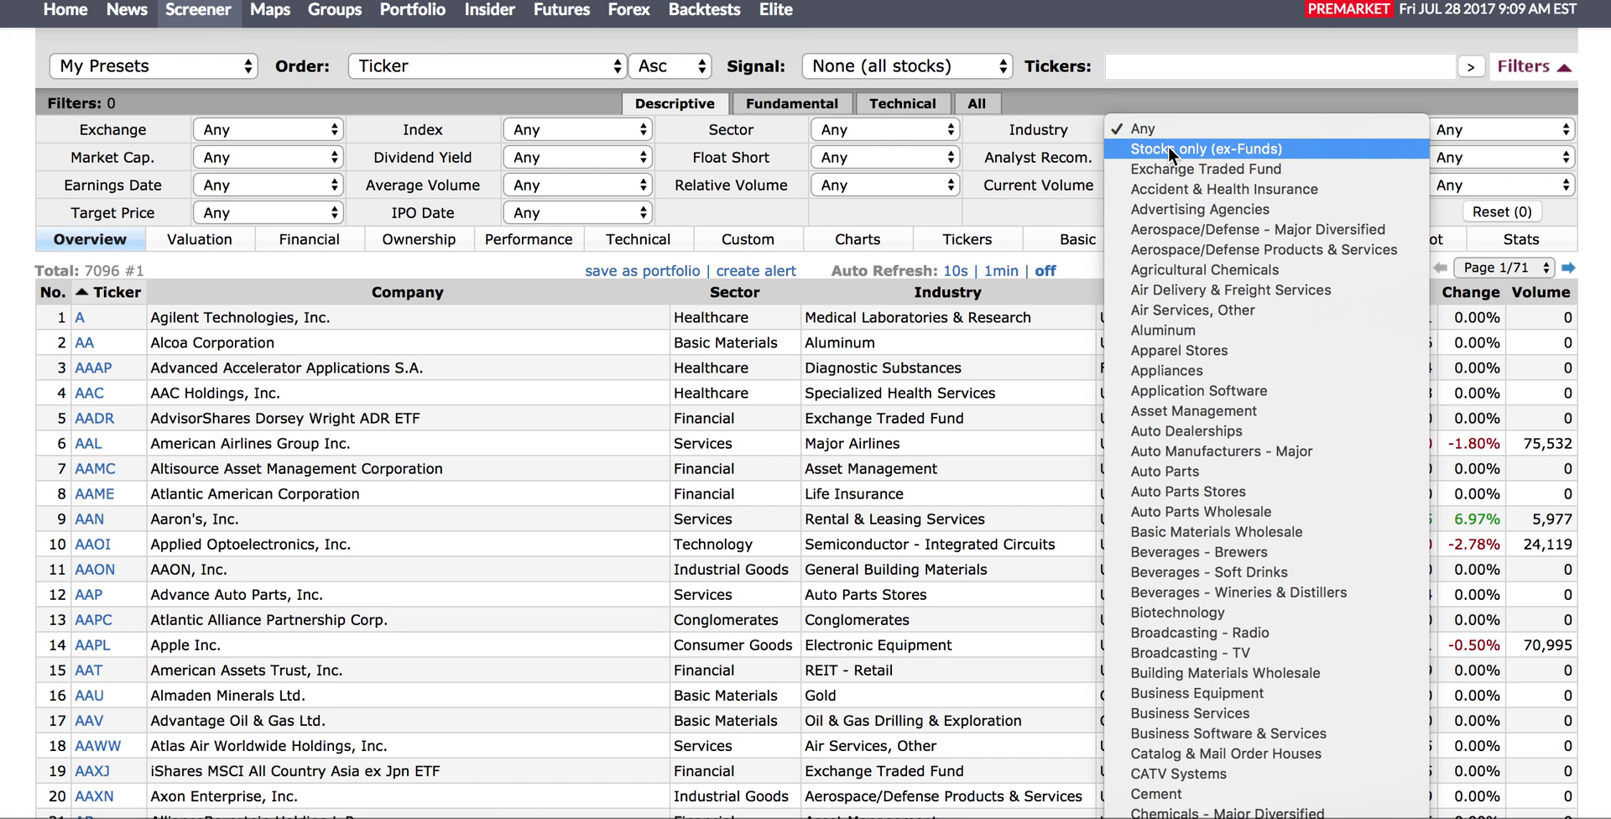
left_click(1168, 147)
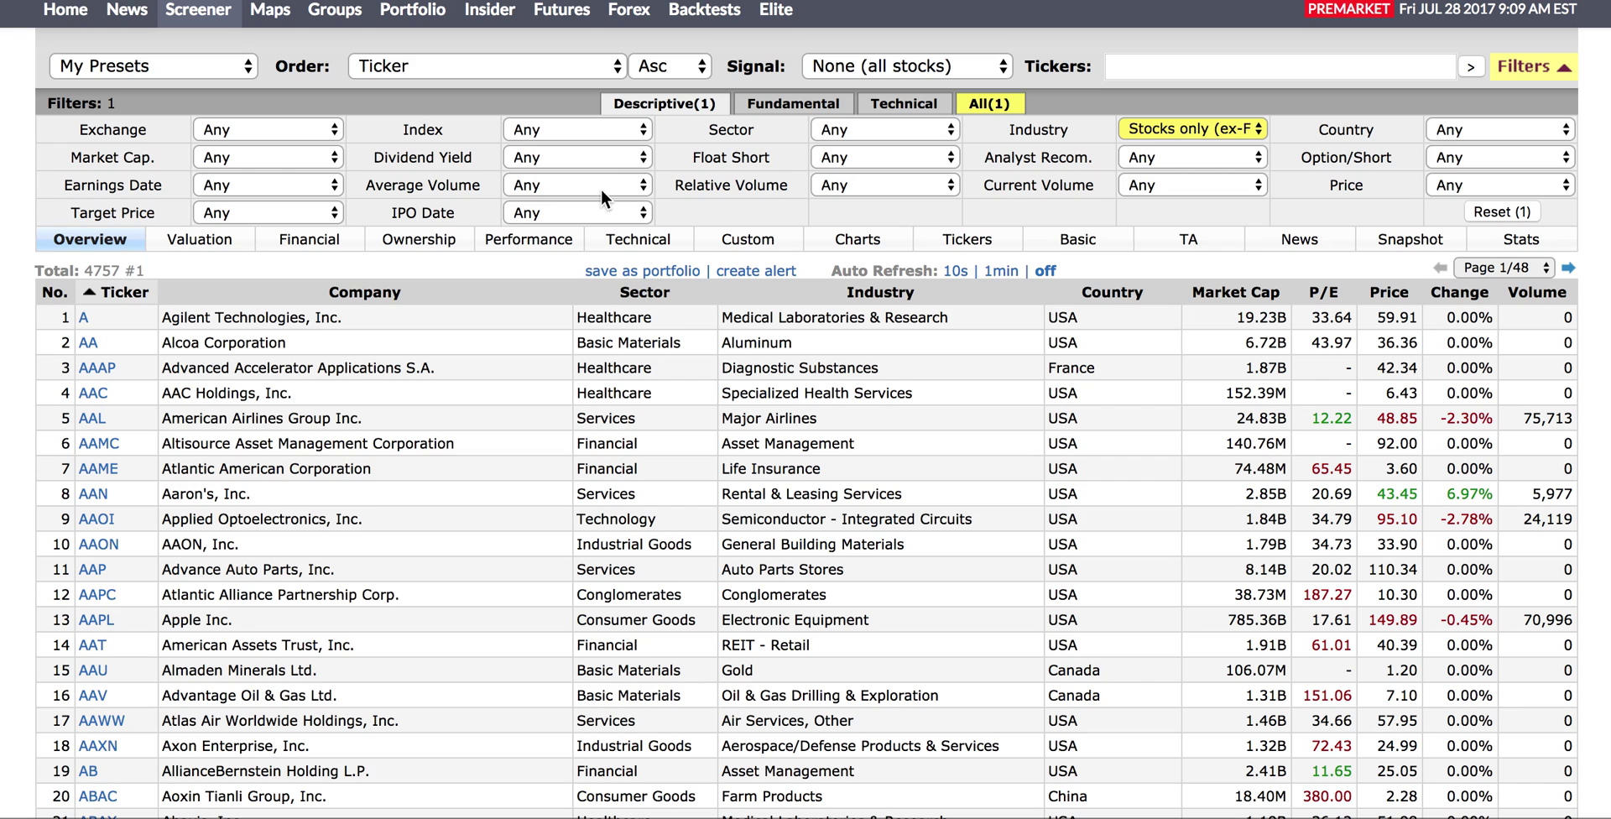
- Set Average Volume to Over 300K, leaving 2377 stocks, and show the Technical filters
left_click(601, 188)
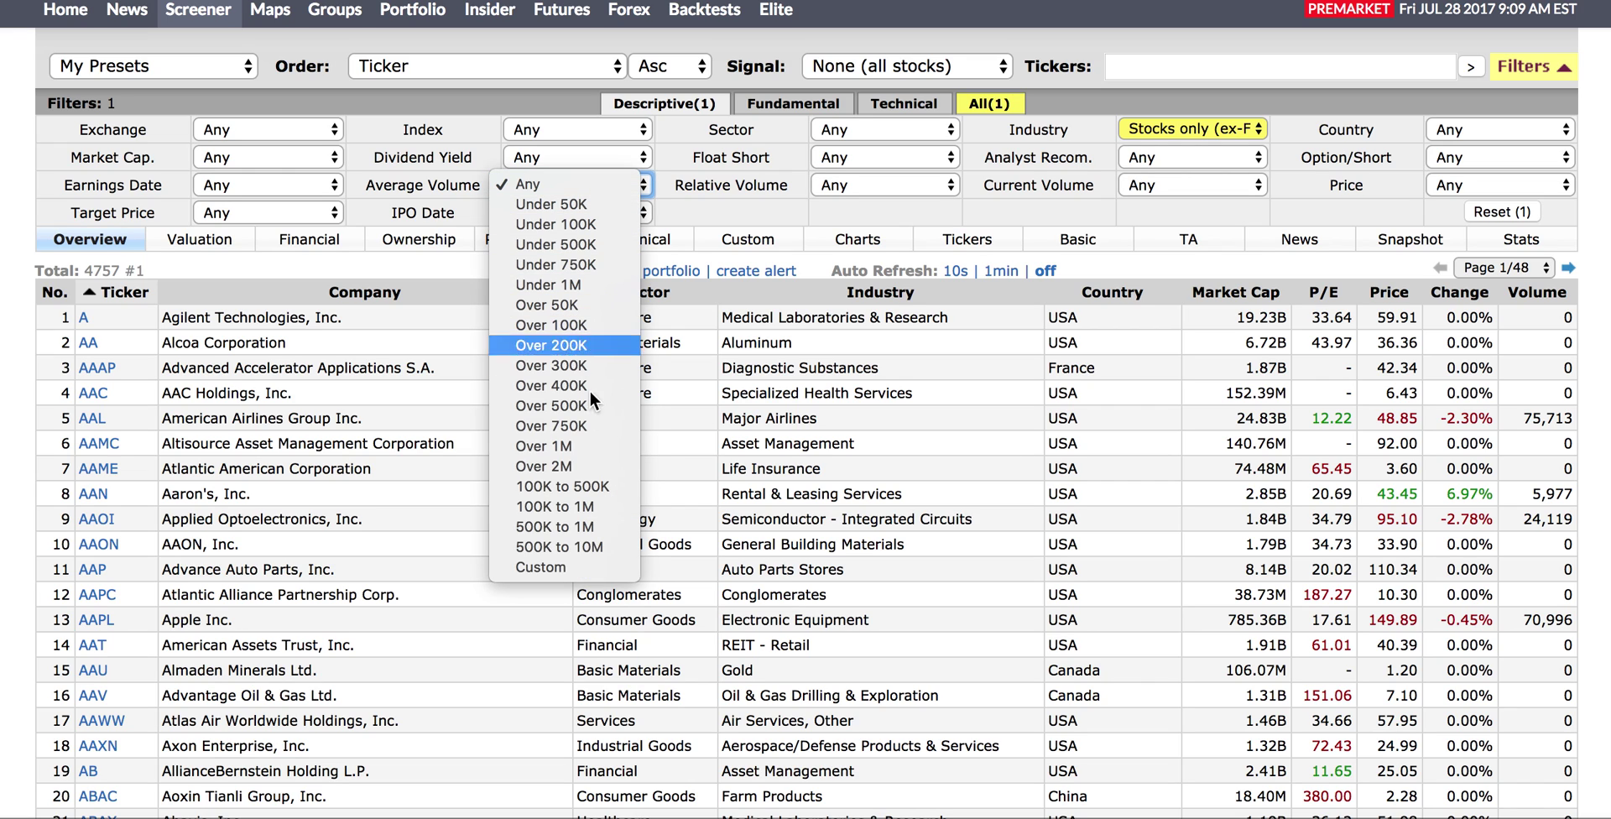
left_click(565, 367)
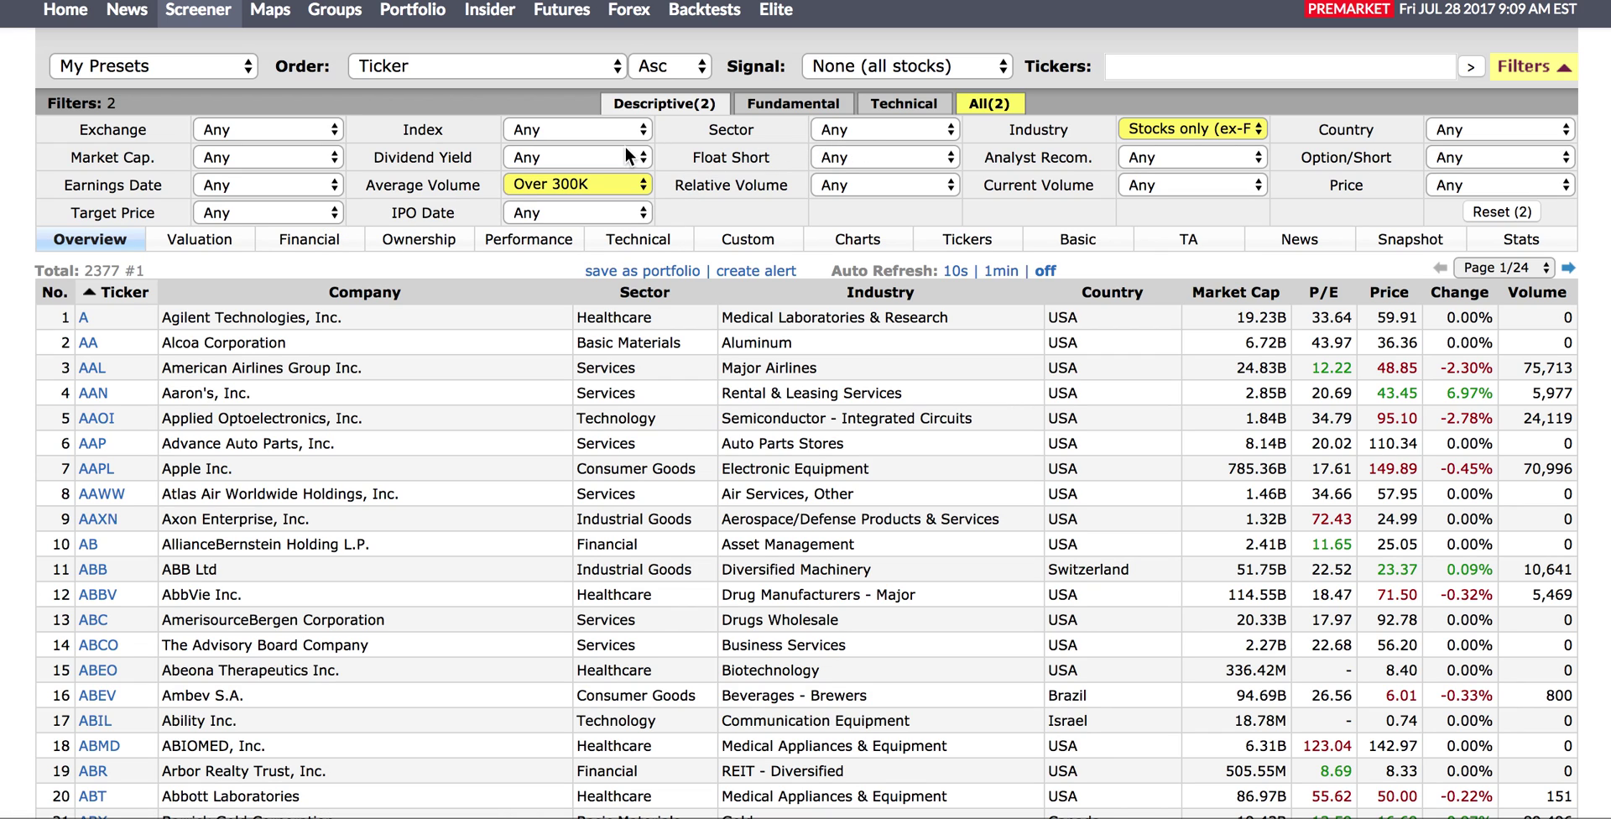
left_click(899, 109)
- Add Average True Range Over 0.5 and Current Volume Over 50K filters, leaving 31 stocks
left_click(579, 222)
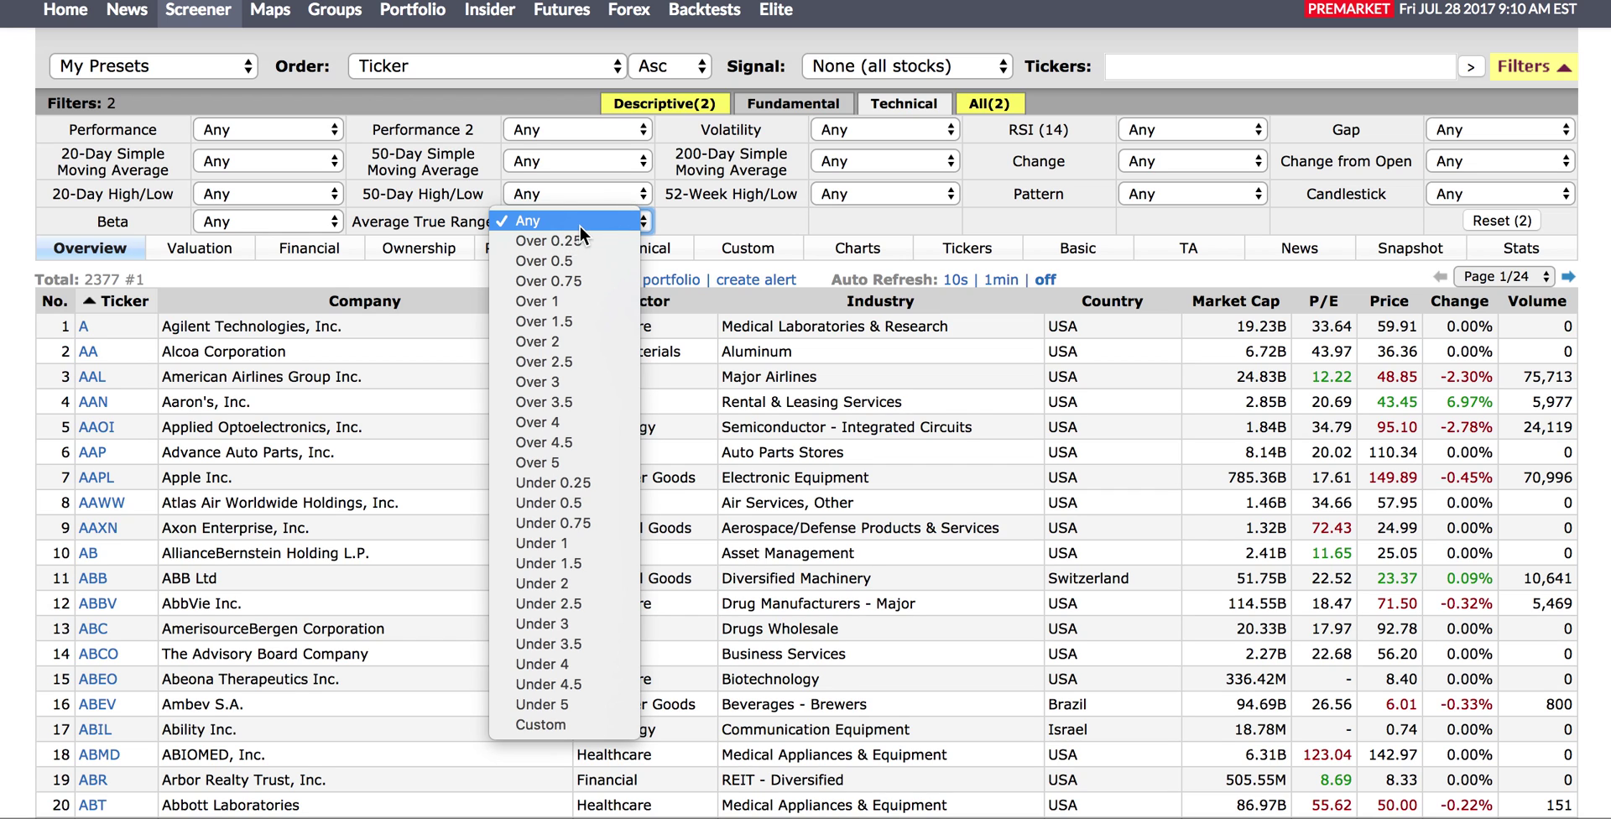
left_click(547, 267)
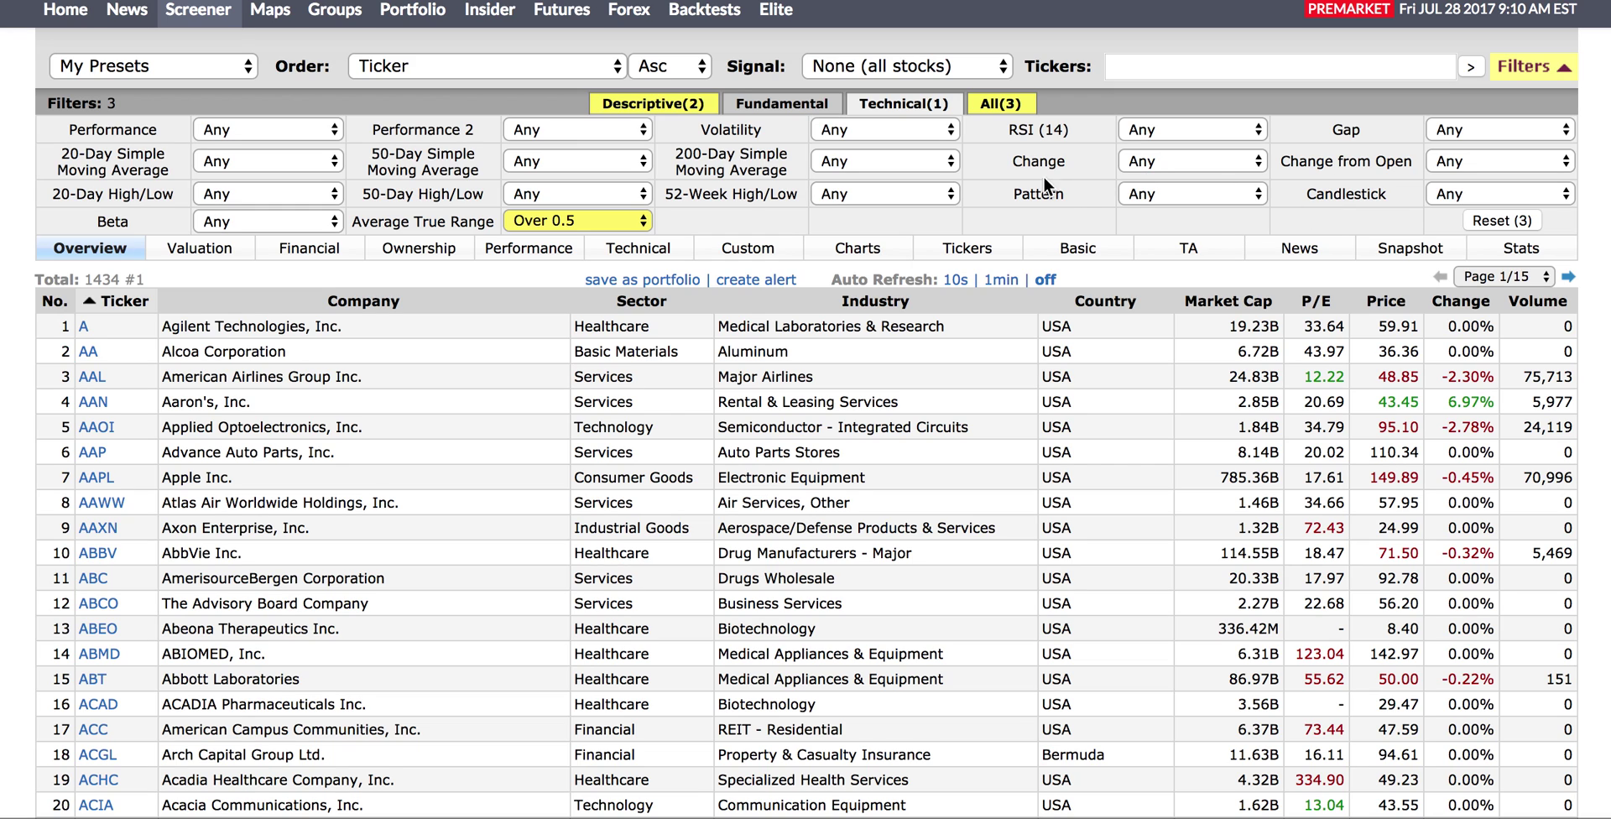
left_click(687, 105)
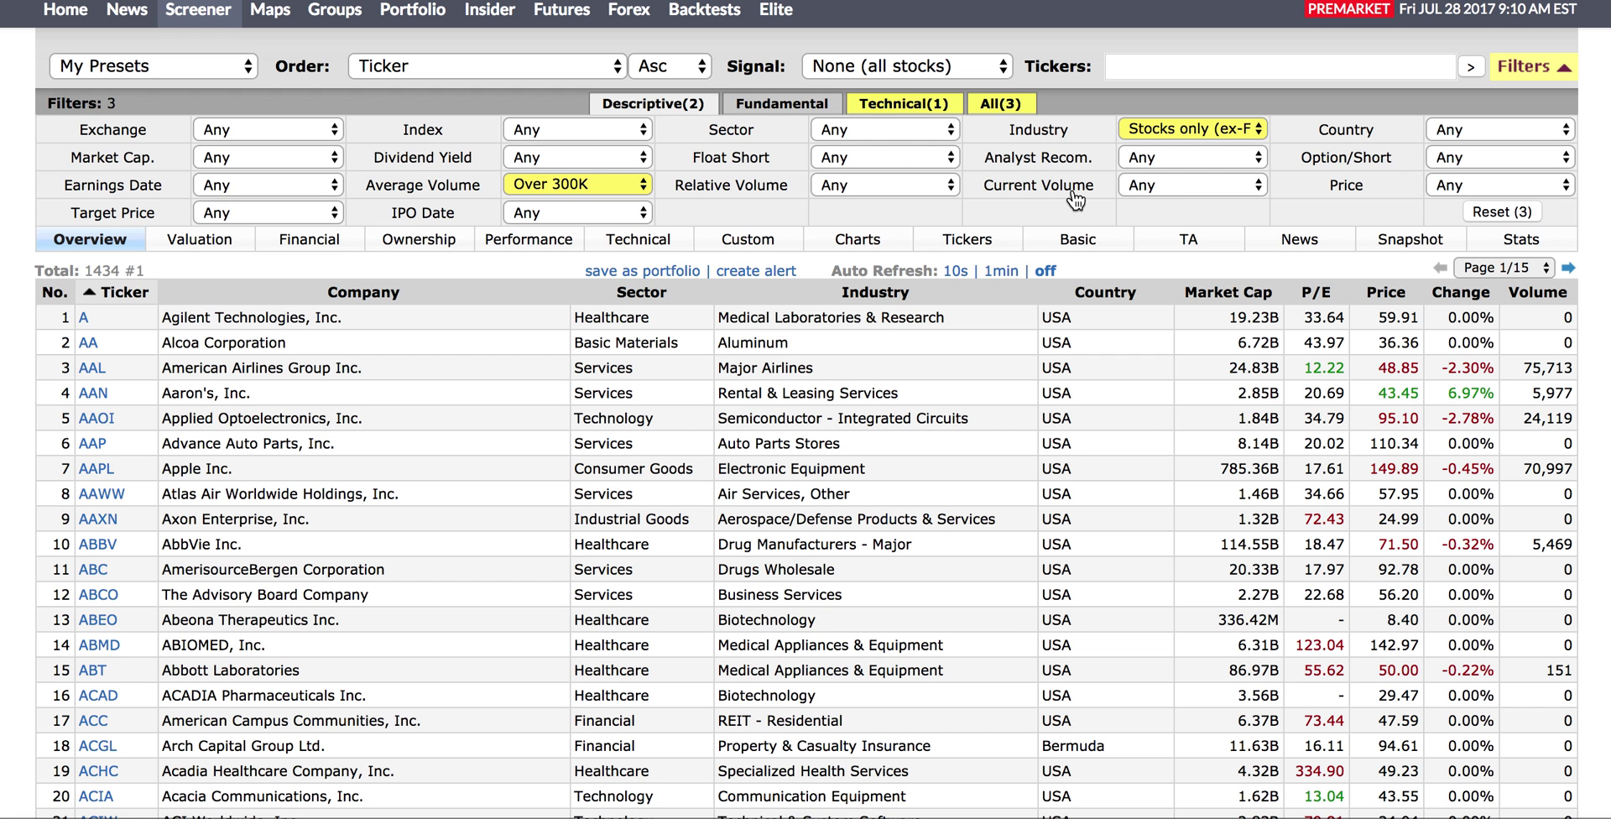
left_click(1169, 184)
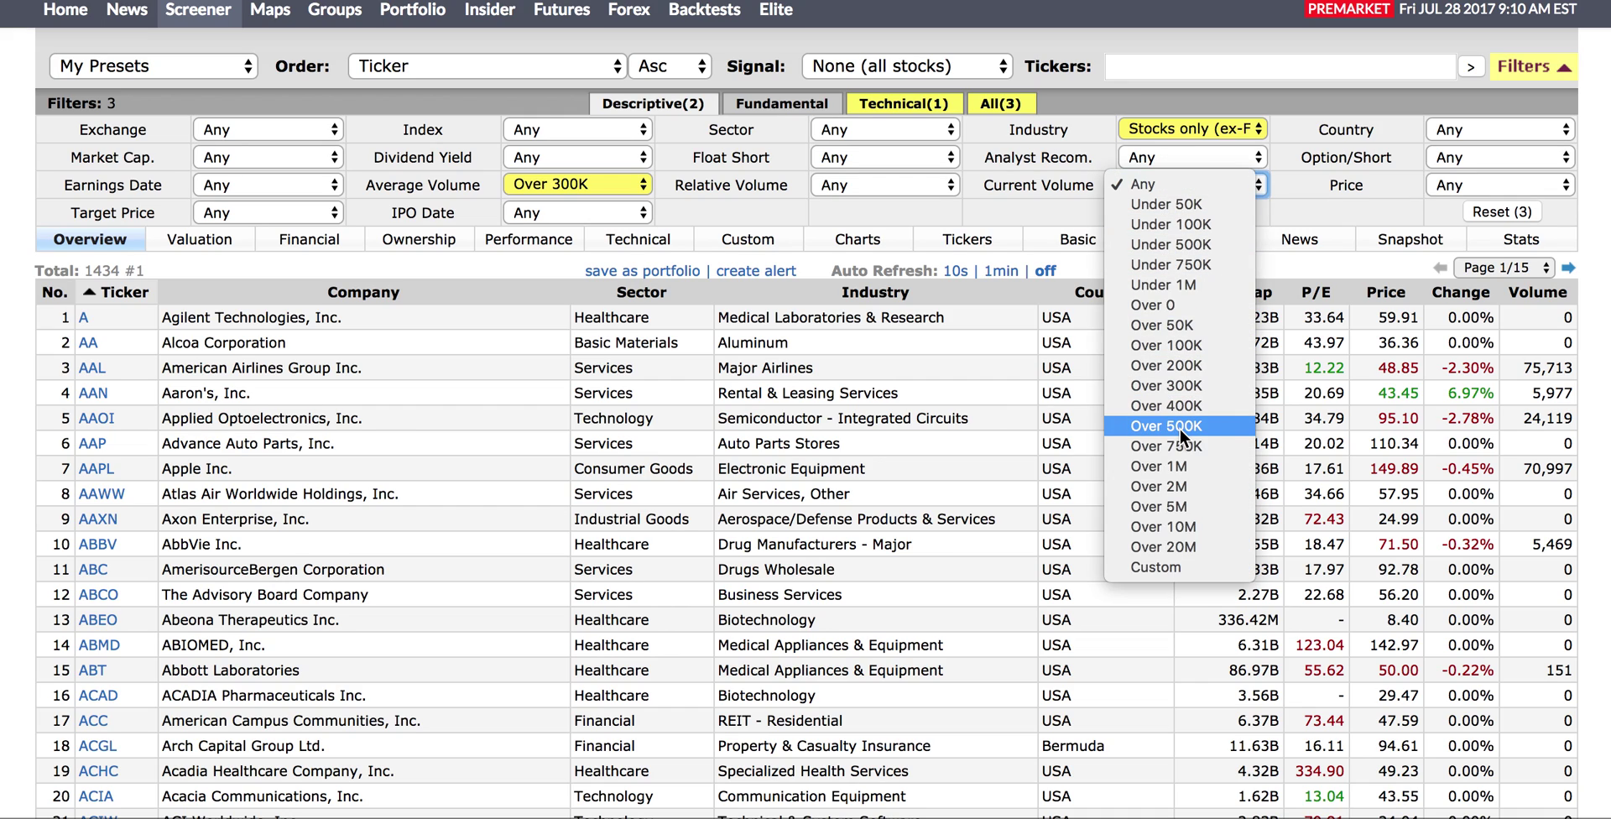
left_click(1173, 325)
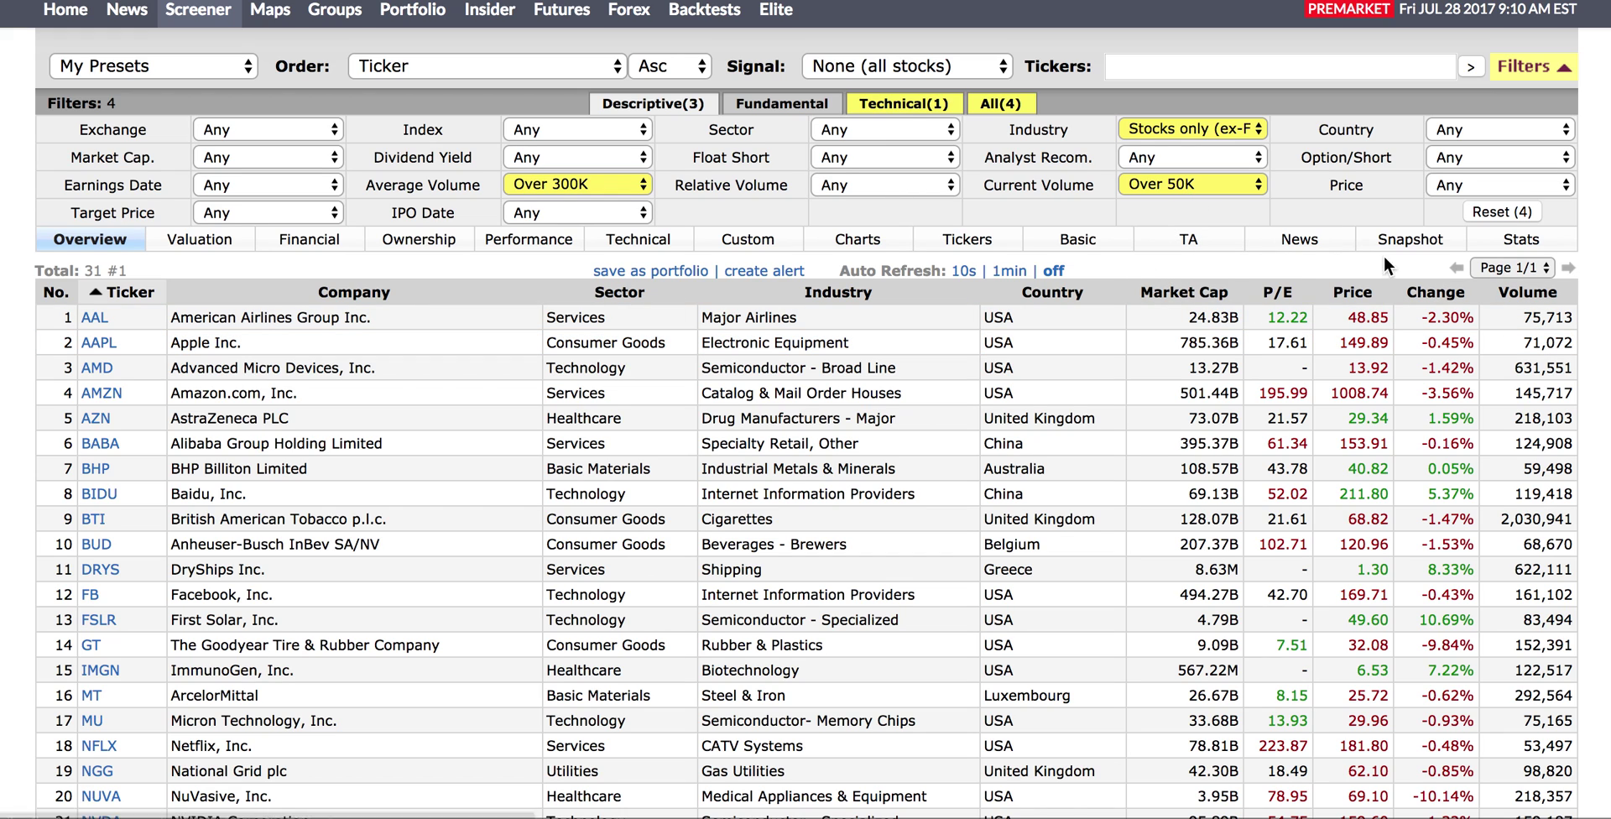
- Sort results by Change descending and display them as candlestick chart thumbnails
left_click(1445, 294)
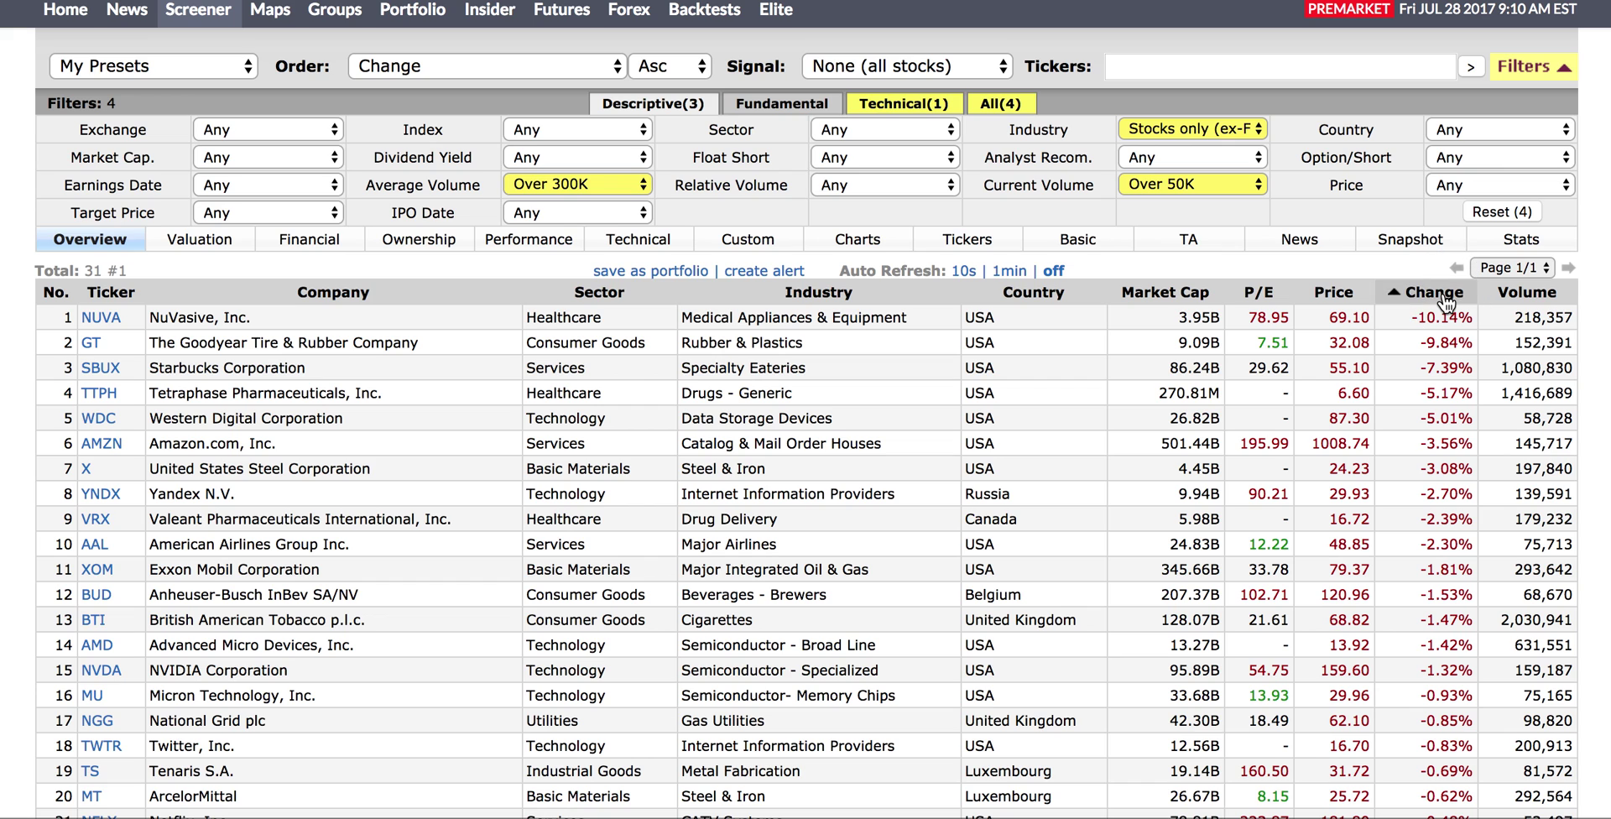
left_click(1445, 294)
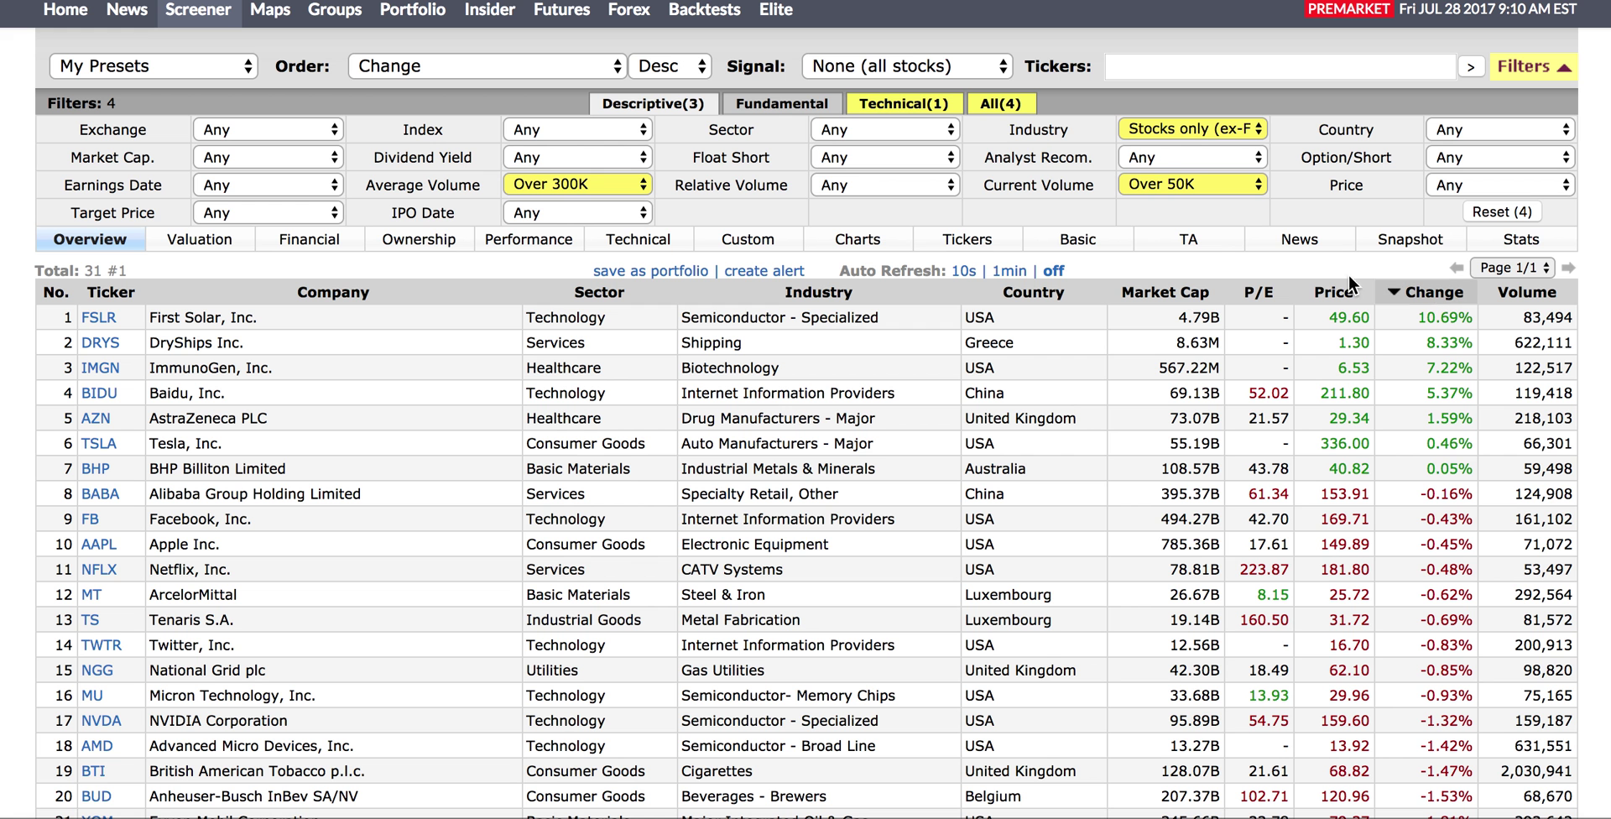
left_click(858, 241)
left_click(592, 271)
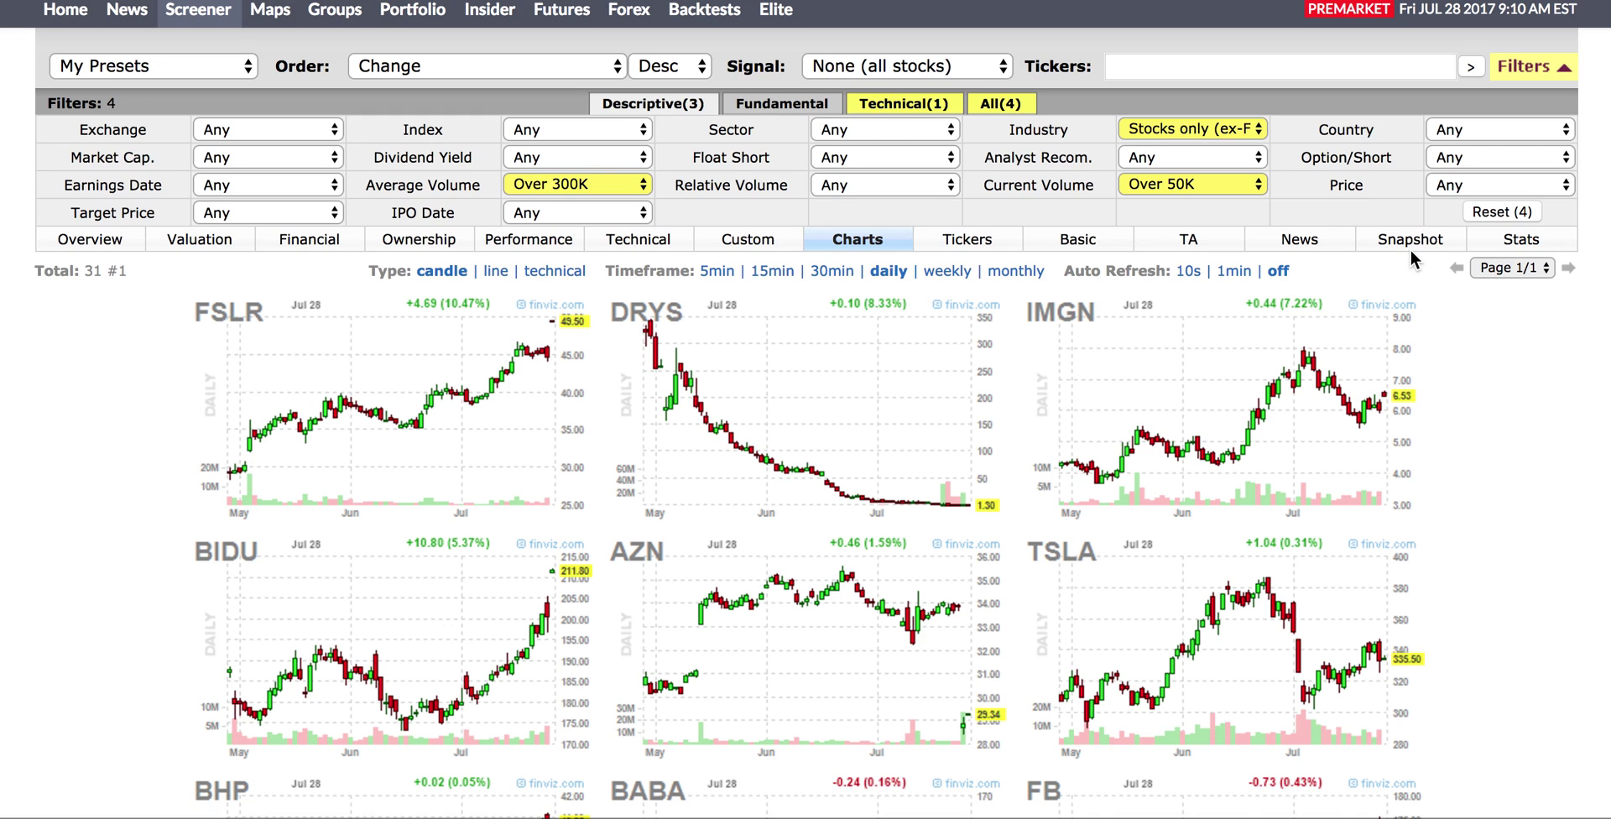
- Apply a custom Price filter capped at 100, leaving 22 stocks, and collapse the filters
left_click(1565, 186)
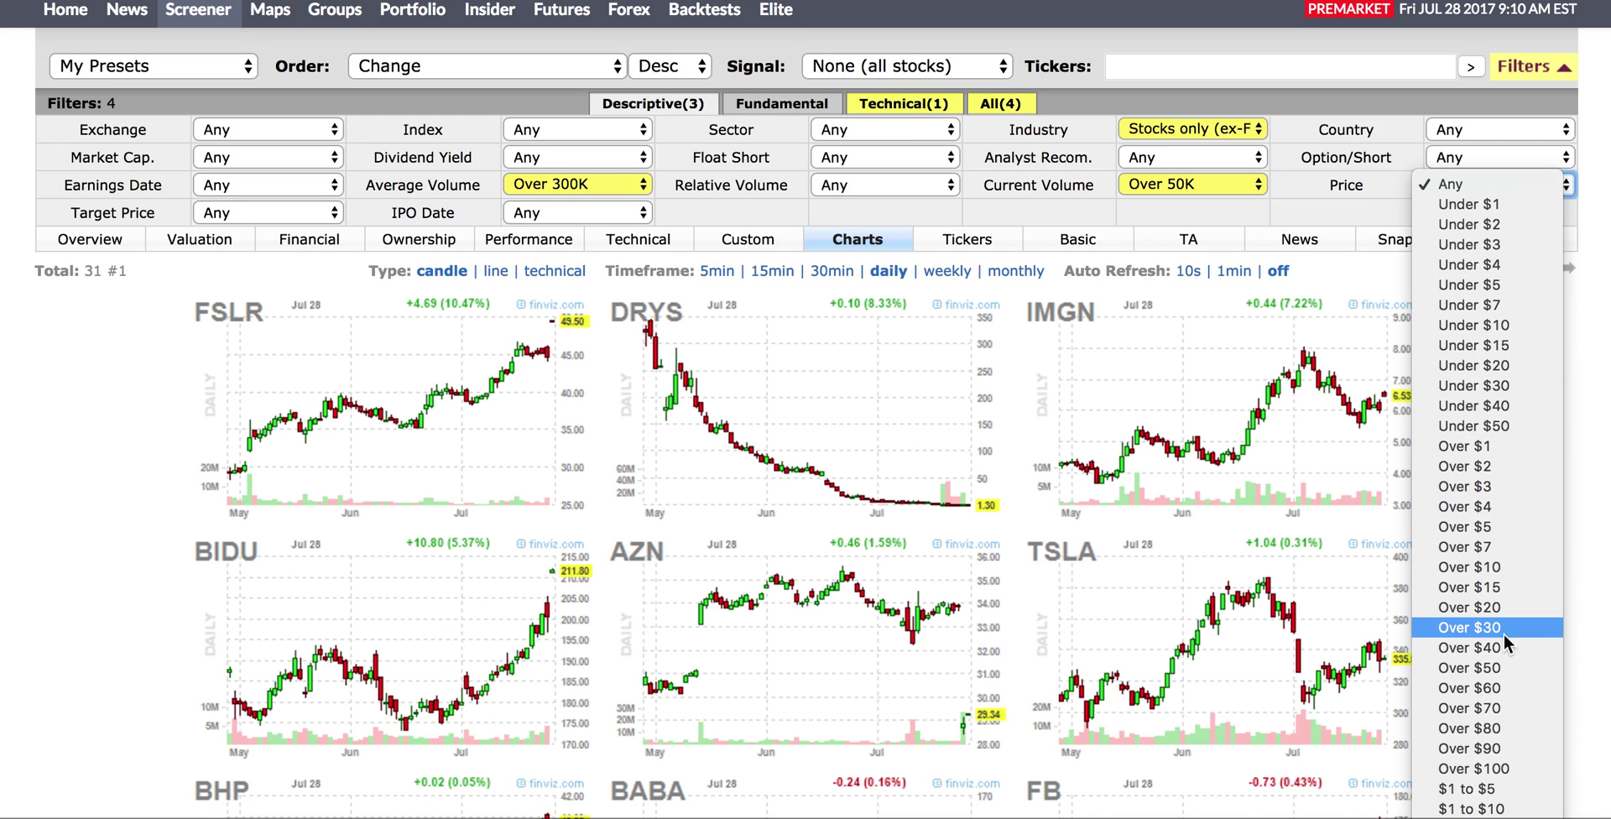
scroll(1486, 808, "down", 3)
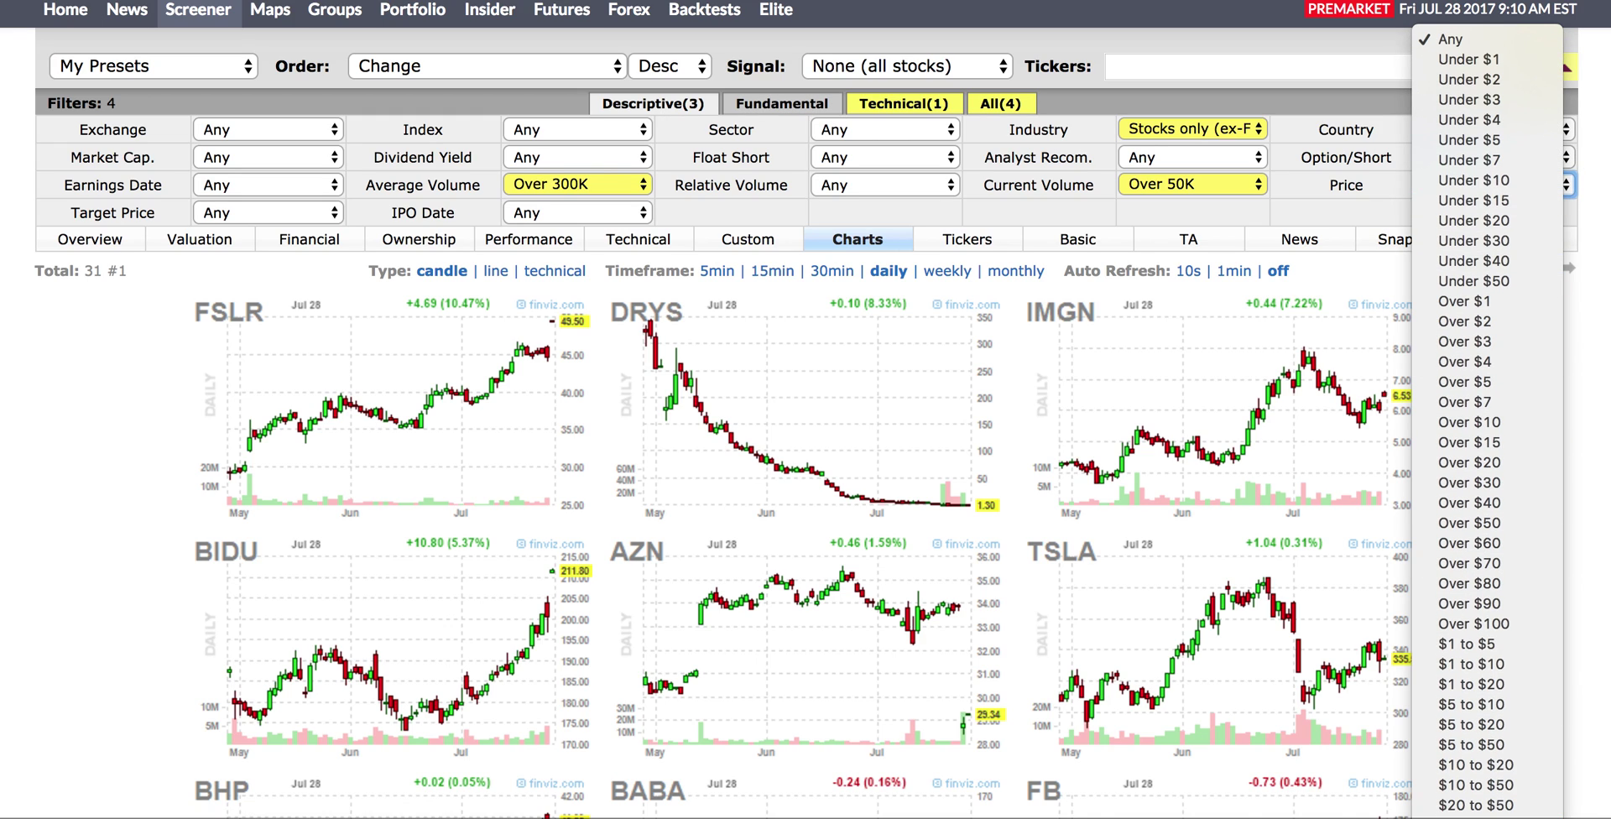
left_click(1485, 808)
left_click(1532, 186)
type("100")
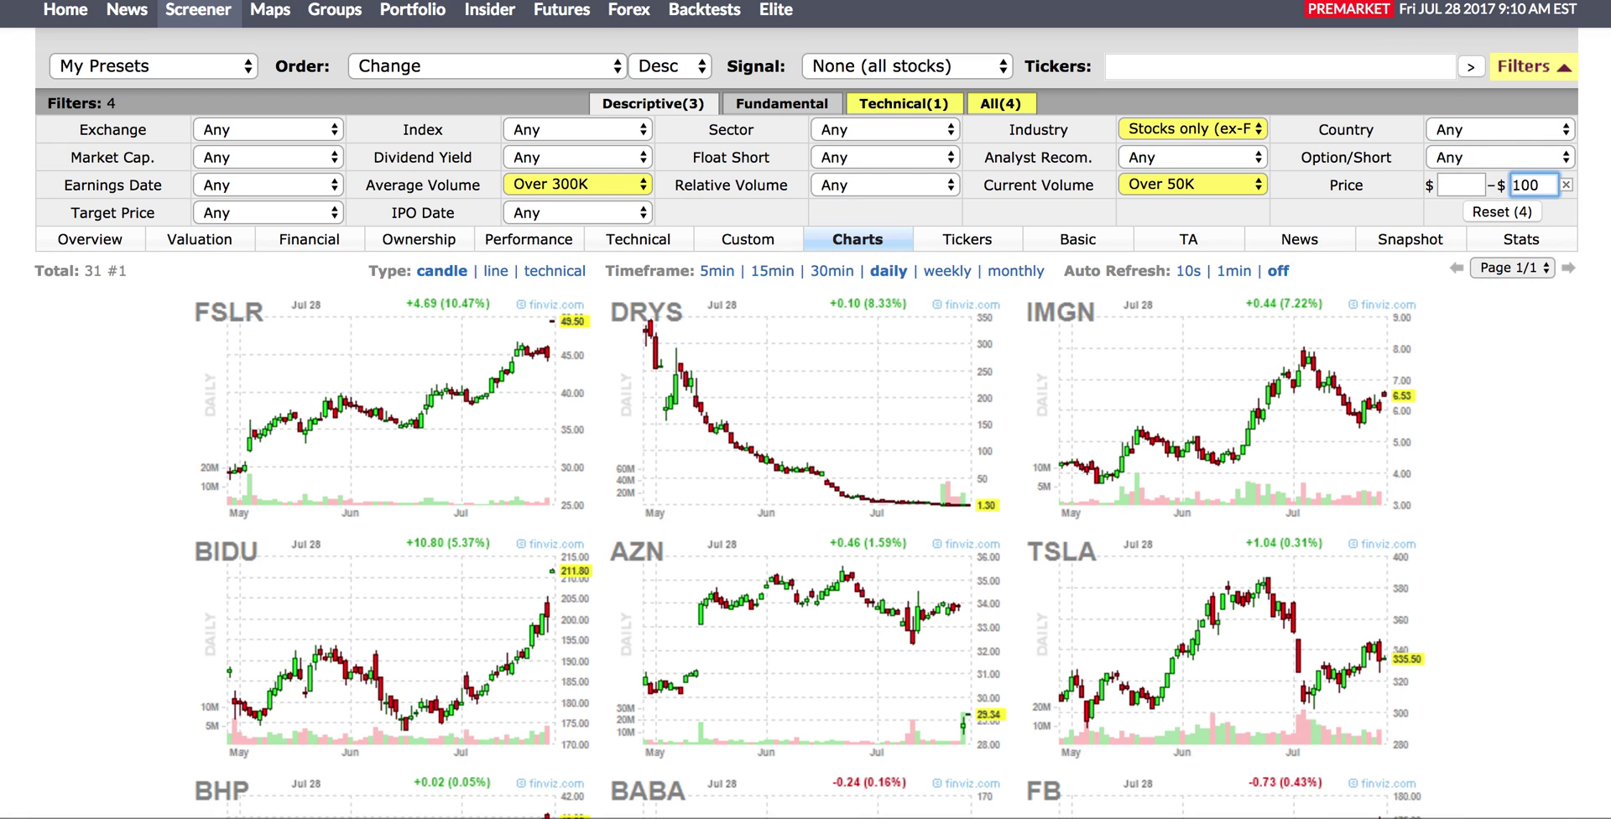
left_click(1519, 370)
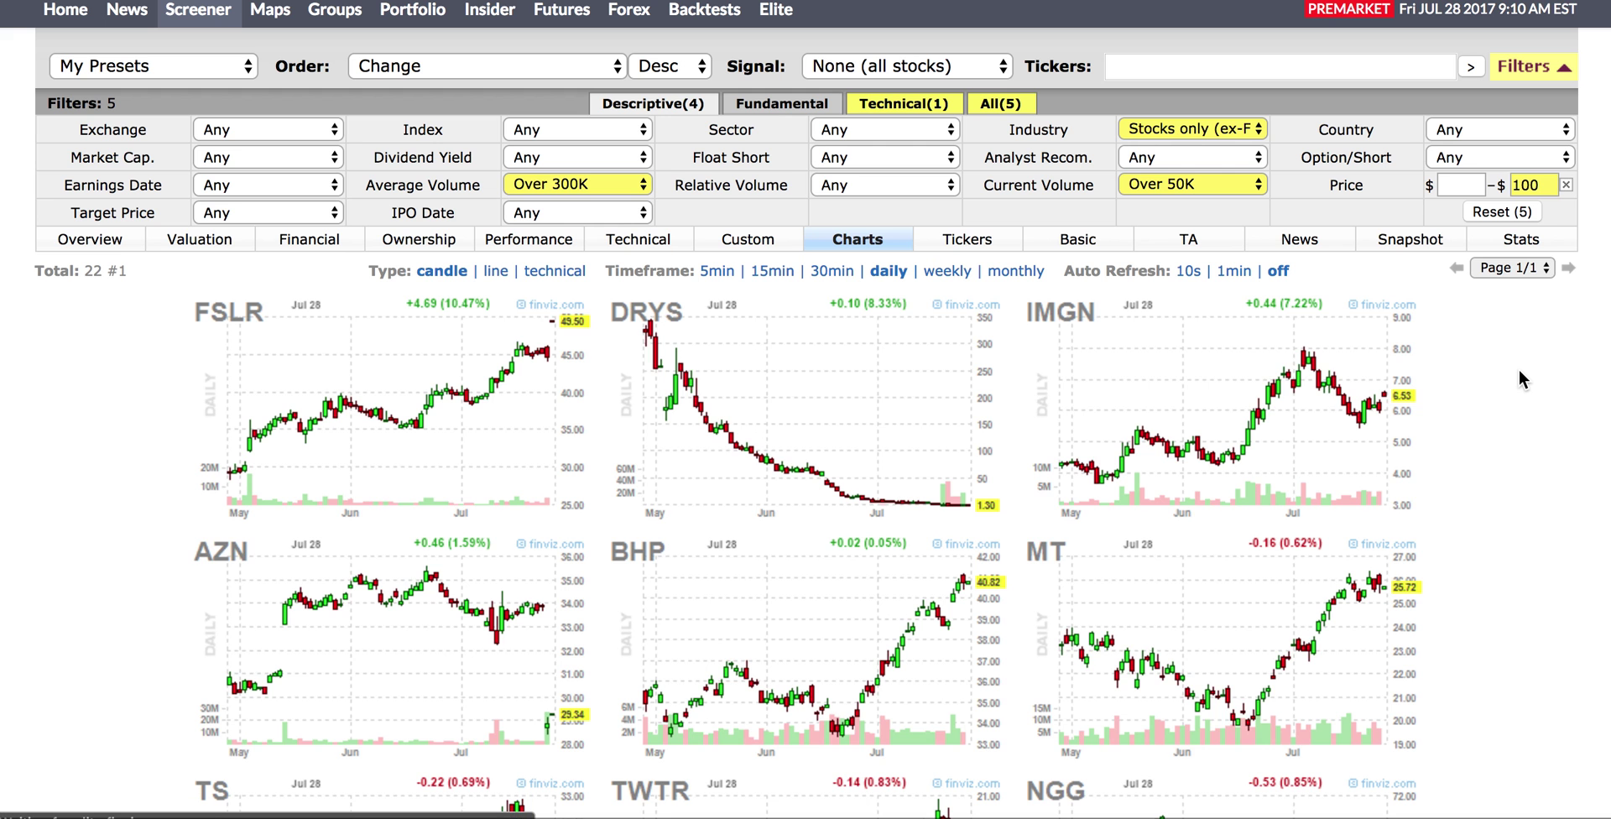
left_click(1529, 66)
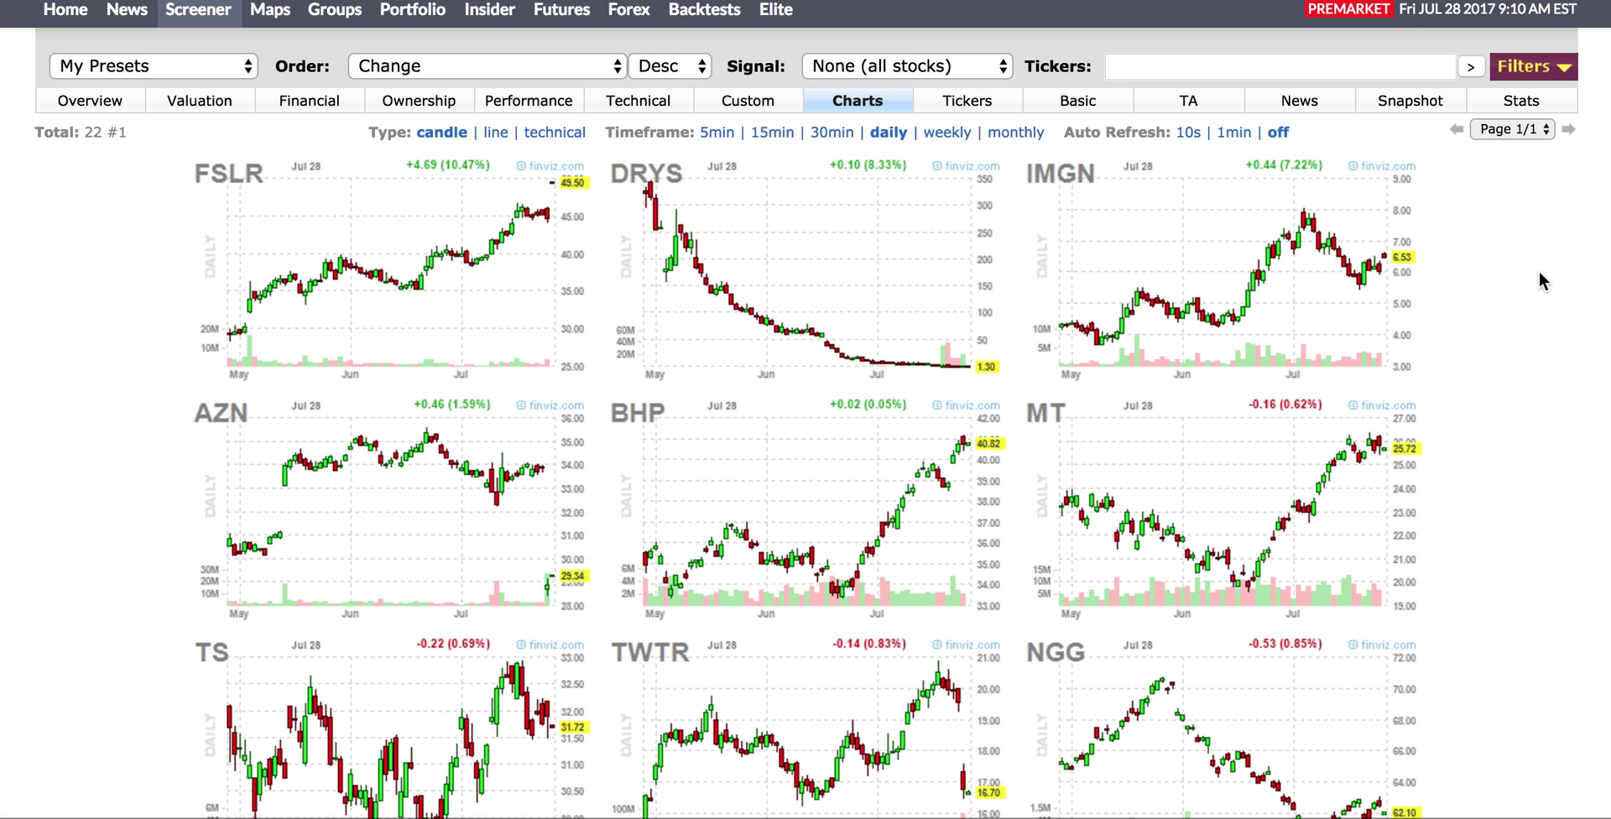
- Open First Solar's FSLR quote page from the chart grid
scroll(1542, 251, "down", 4)
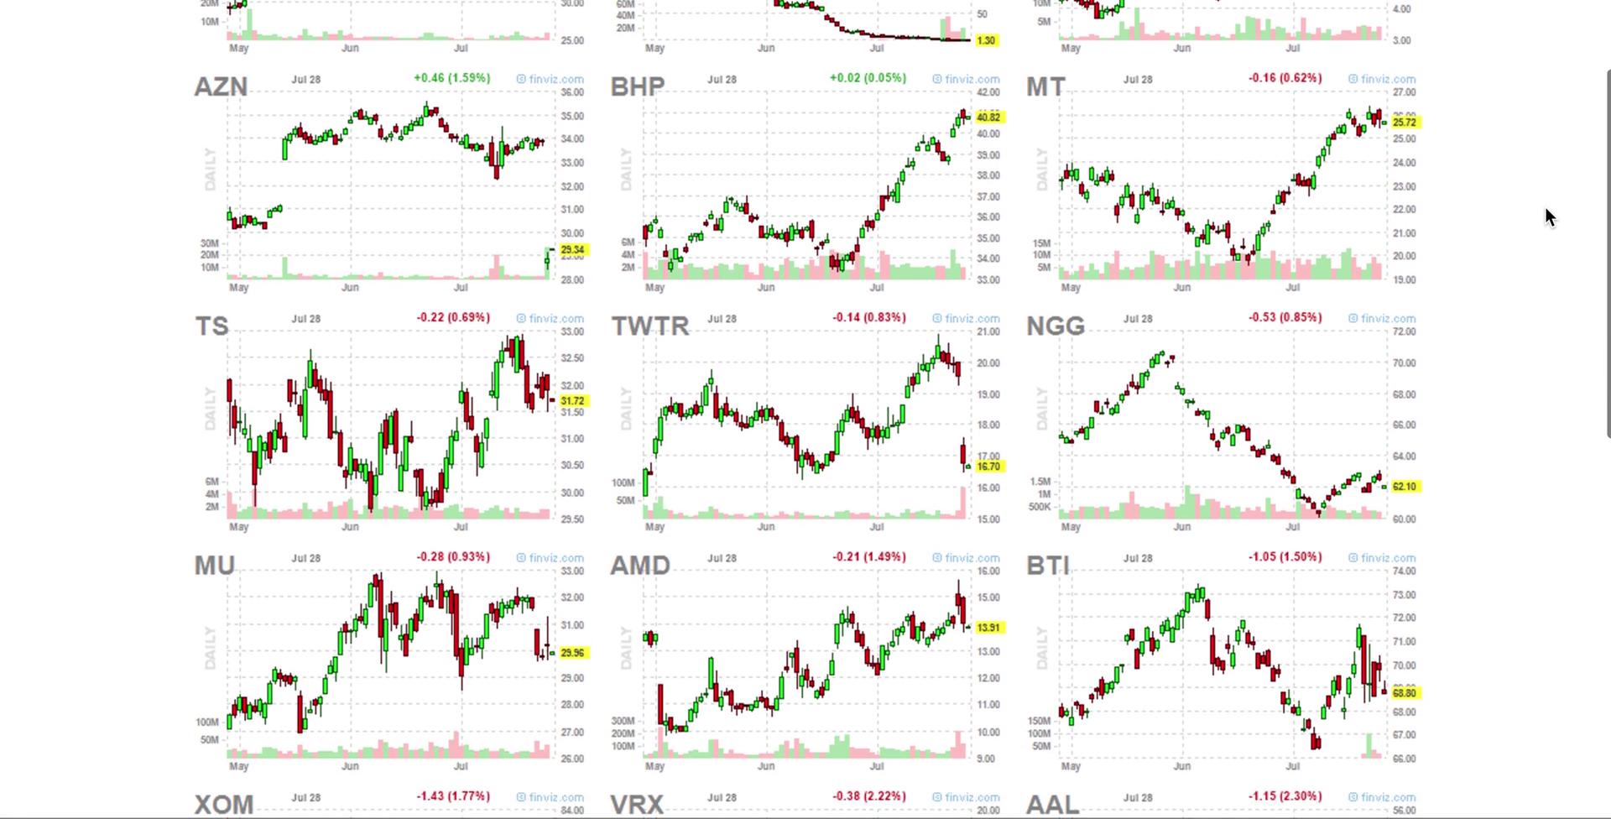
scroll(1549, 216, "up", 2)
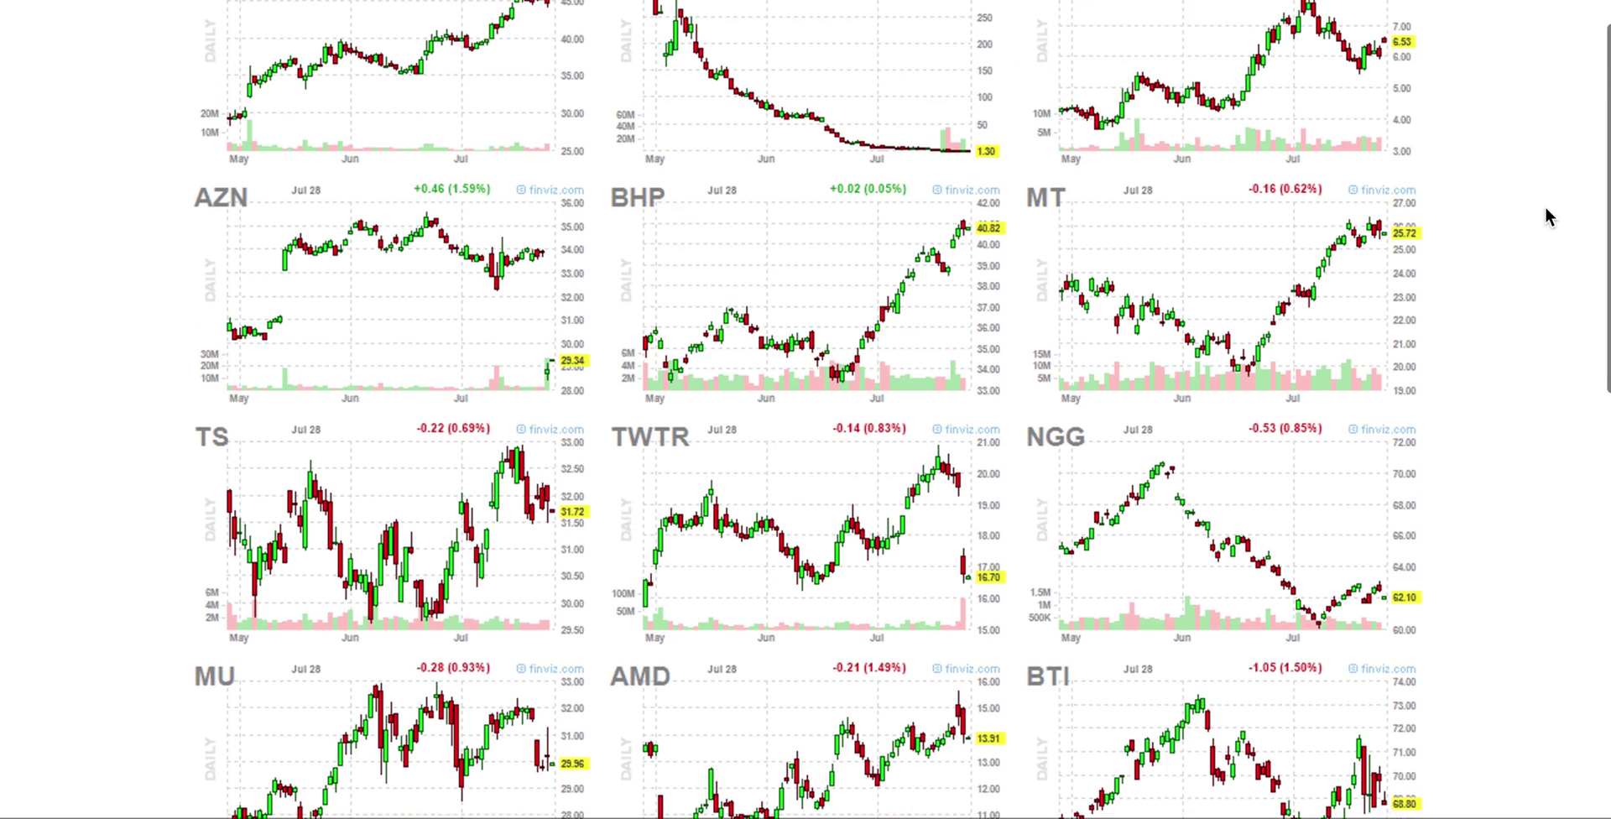
scroll(1548, 216, "up", 1)
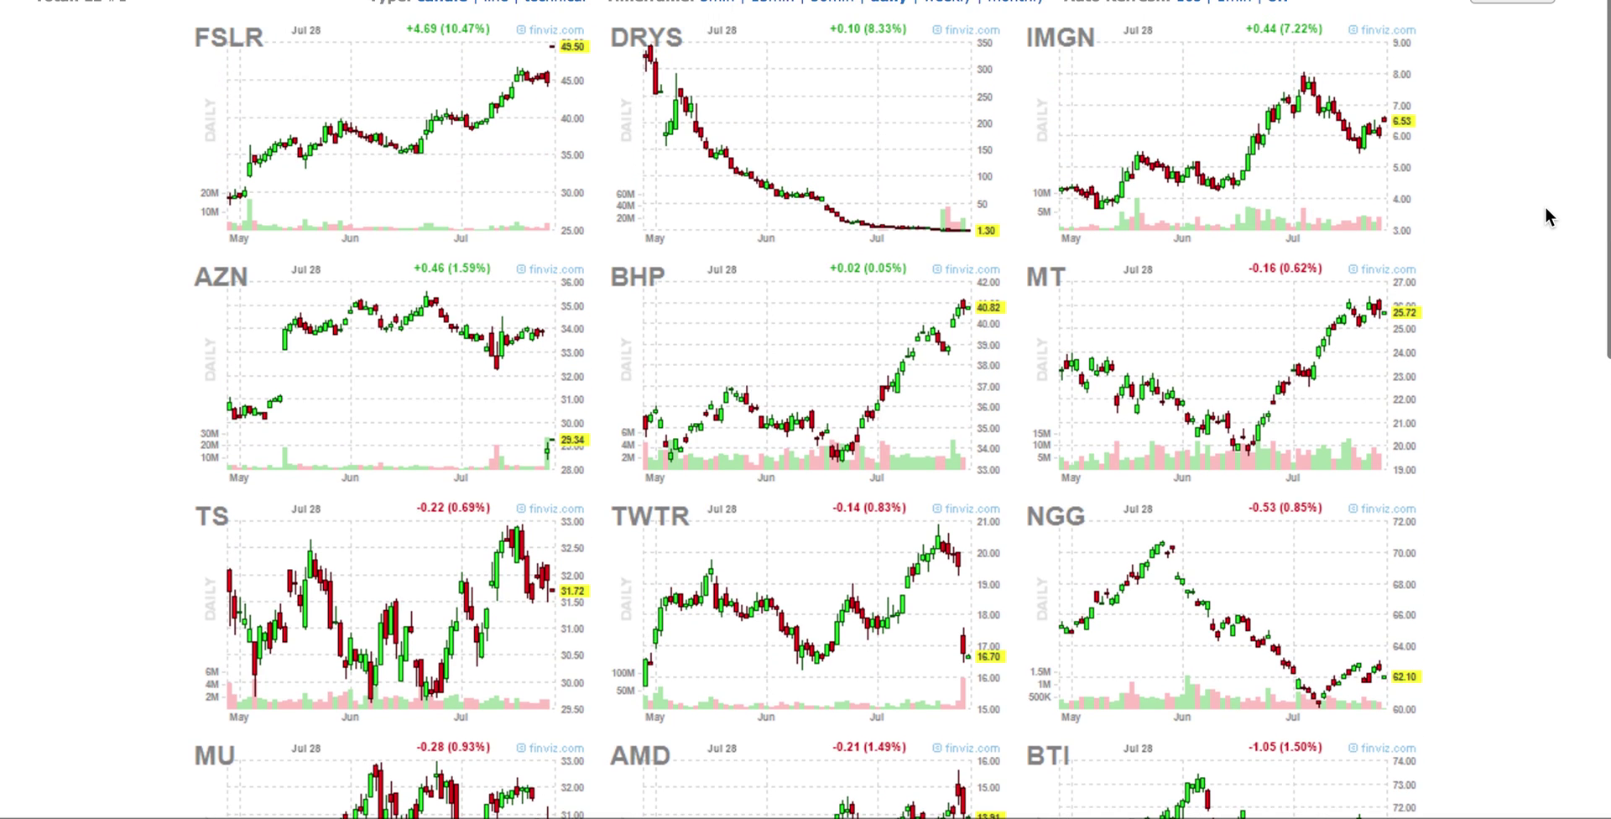
left_click(422, 166)
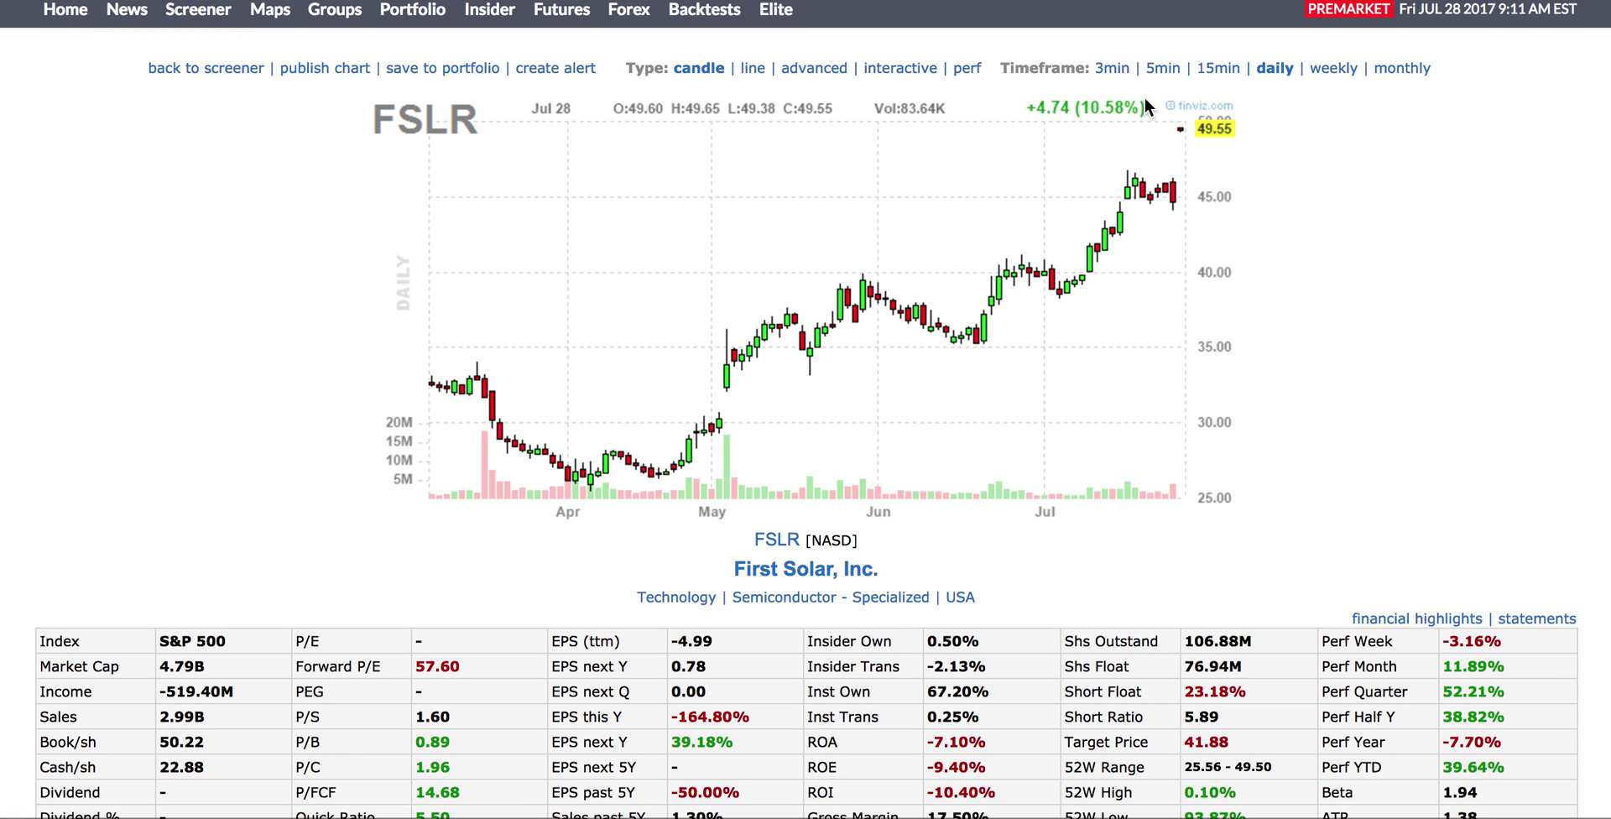
- Return from the FSLR quote page to the screener's candlestick chart grid
scroll(1272, 344, "down", 6)
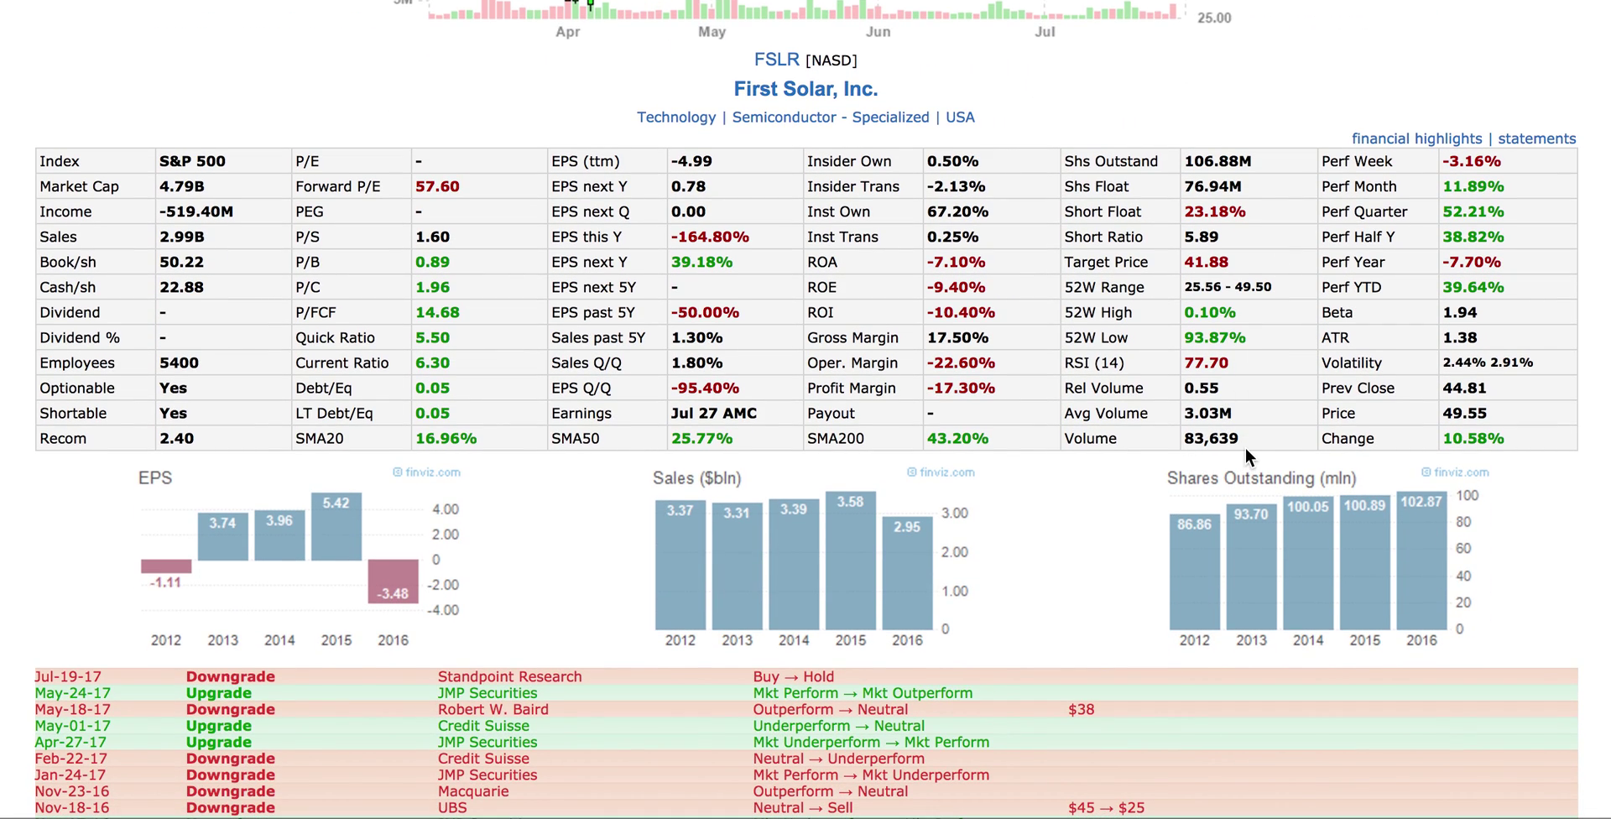
scroll(1246, 446, "up", 6)
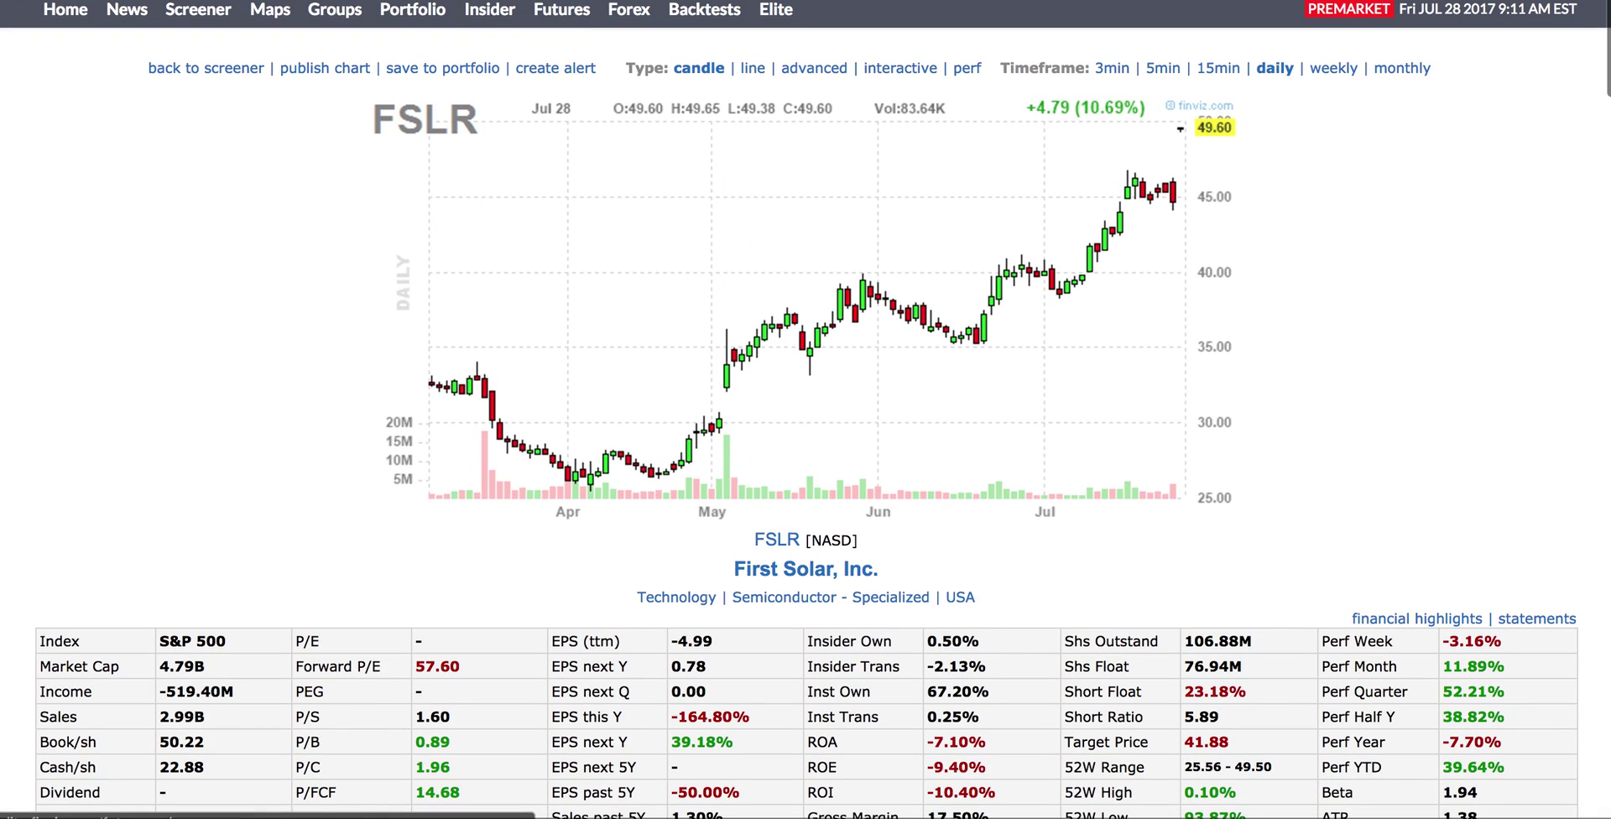
key("alt+Left")
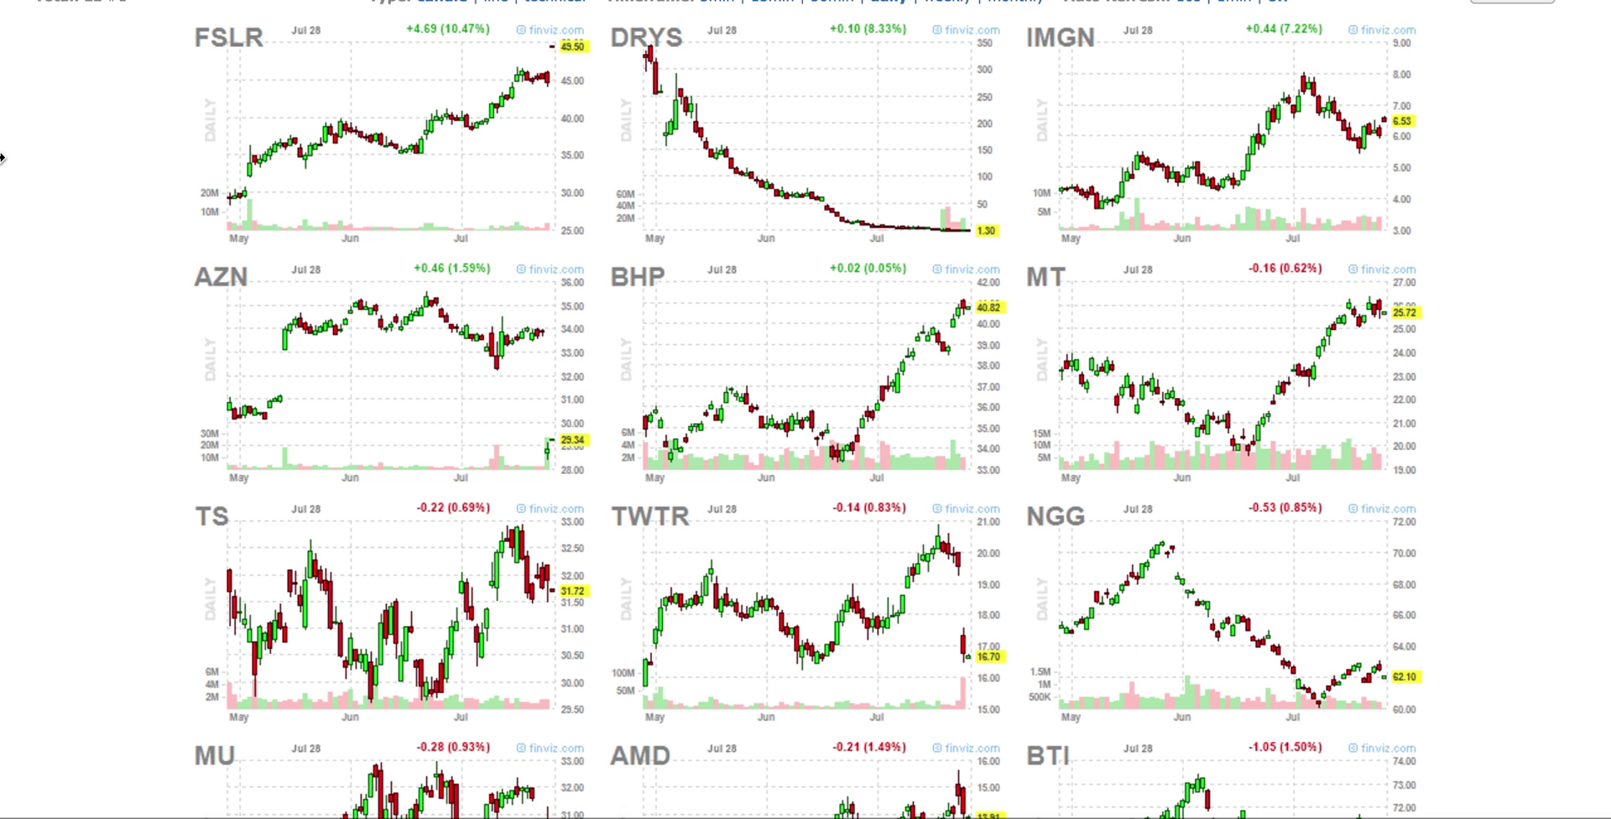
- Scroll down the 22-stock chart grid to the final NUVA chart, down 10.53%
scroll(2, 157, "down", 5)
scroll(2, 157, "down", 3)
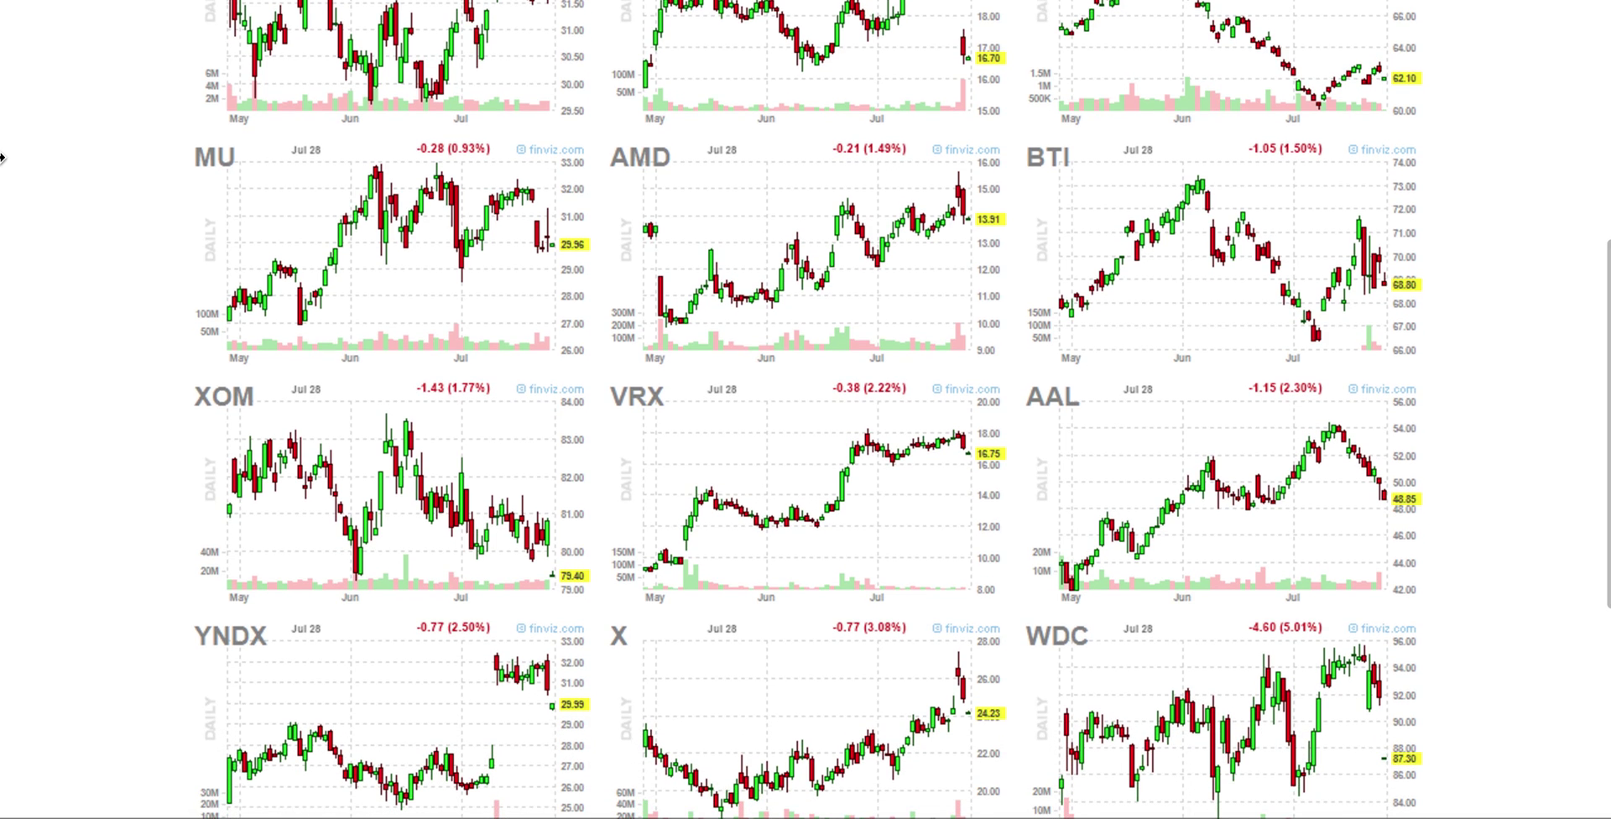
scroll(2, 157, "down", 2)
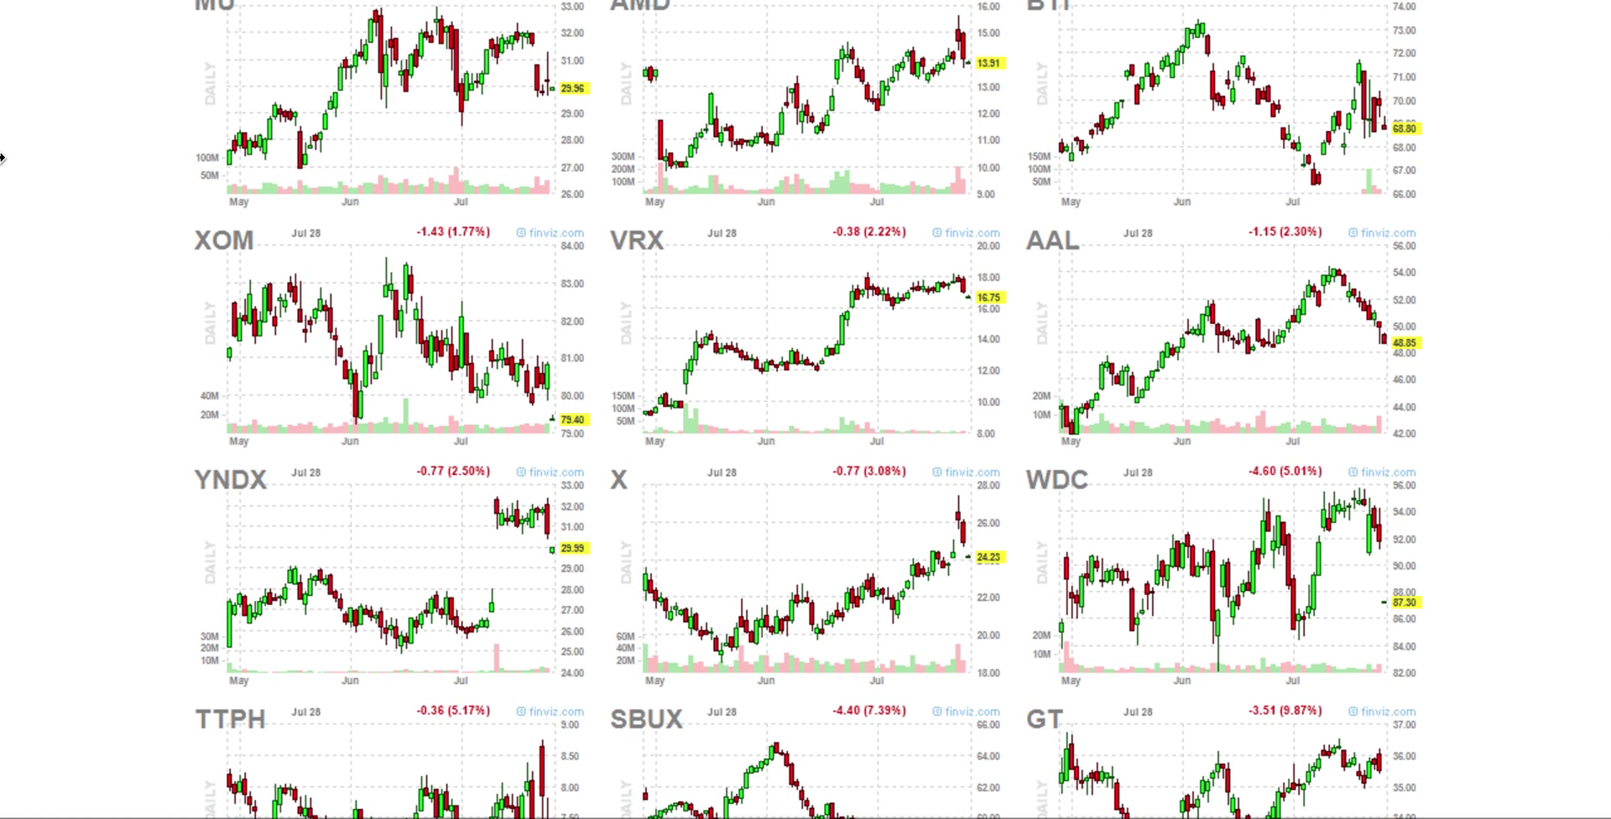
scroll(2, 157, "down", 2)
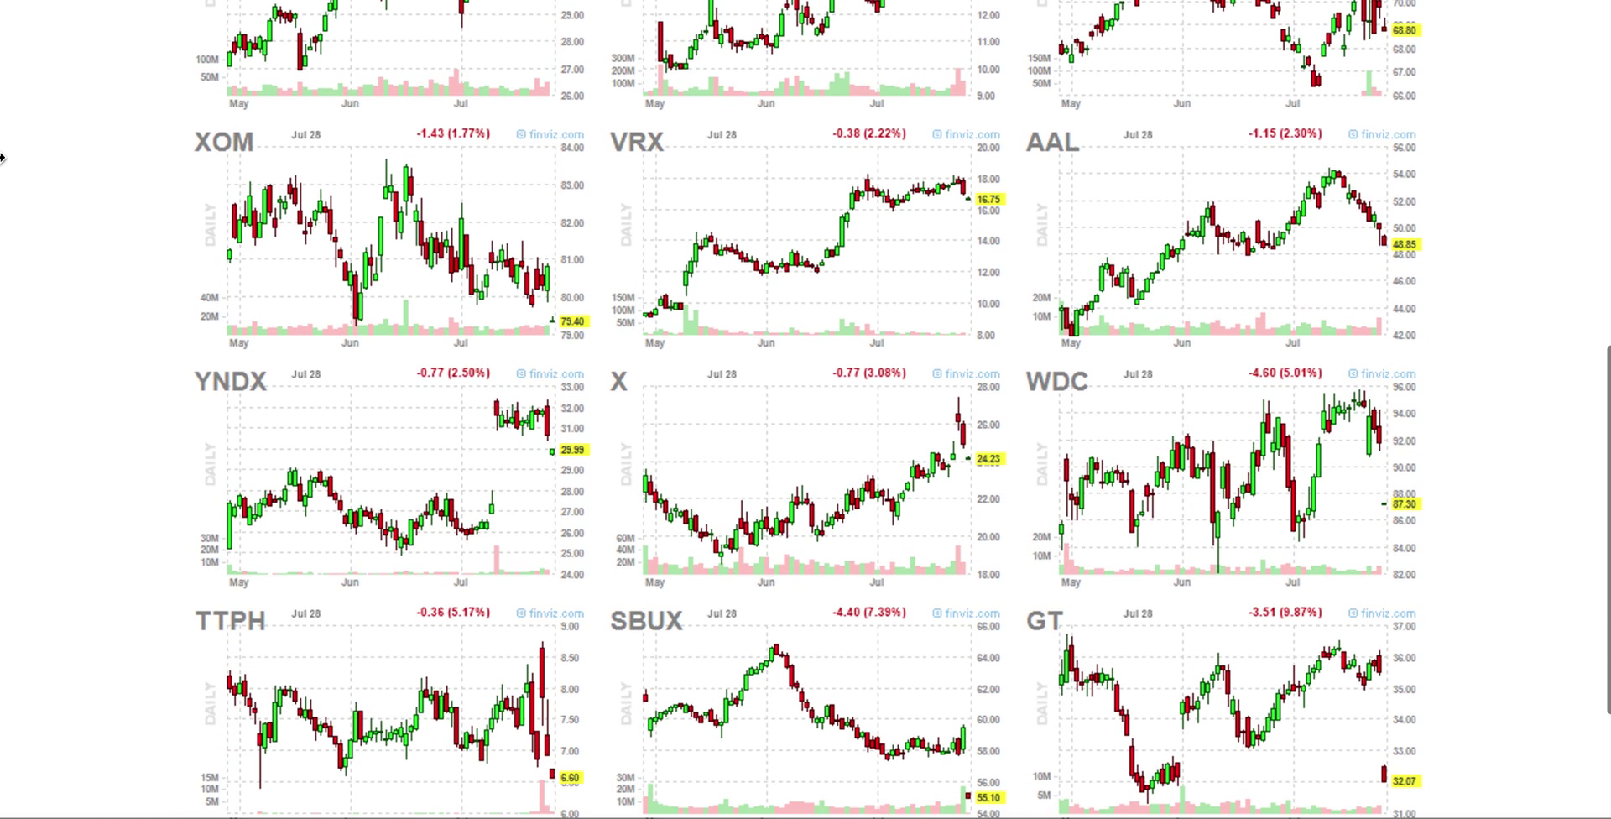
scroll(2, 157, "down", 1)
scroll(2, 157, "down", 1)
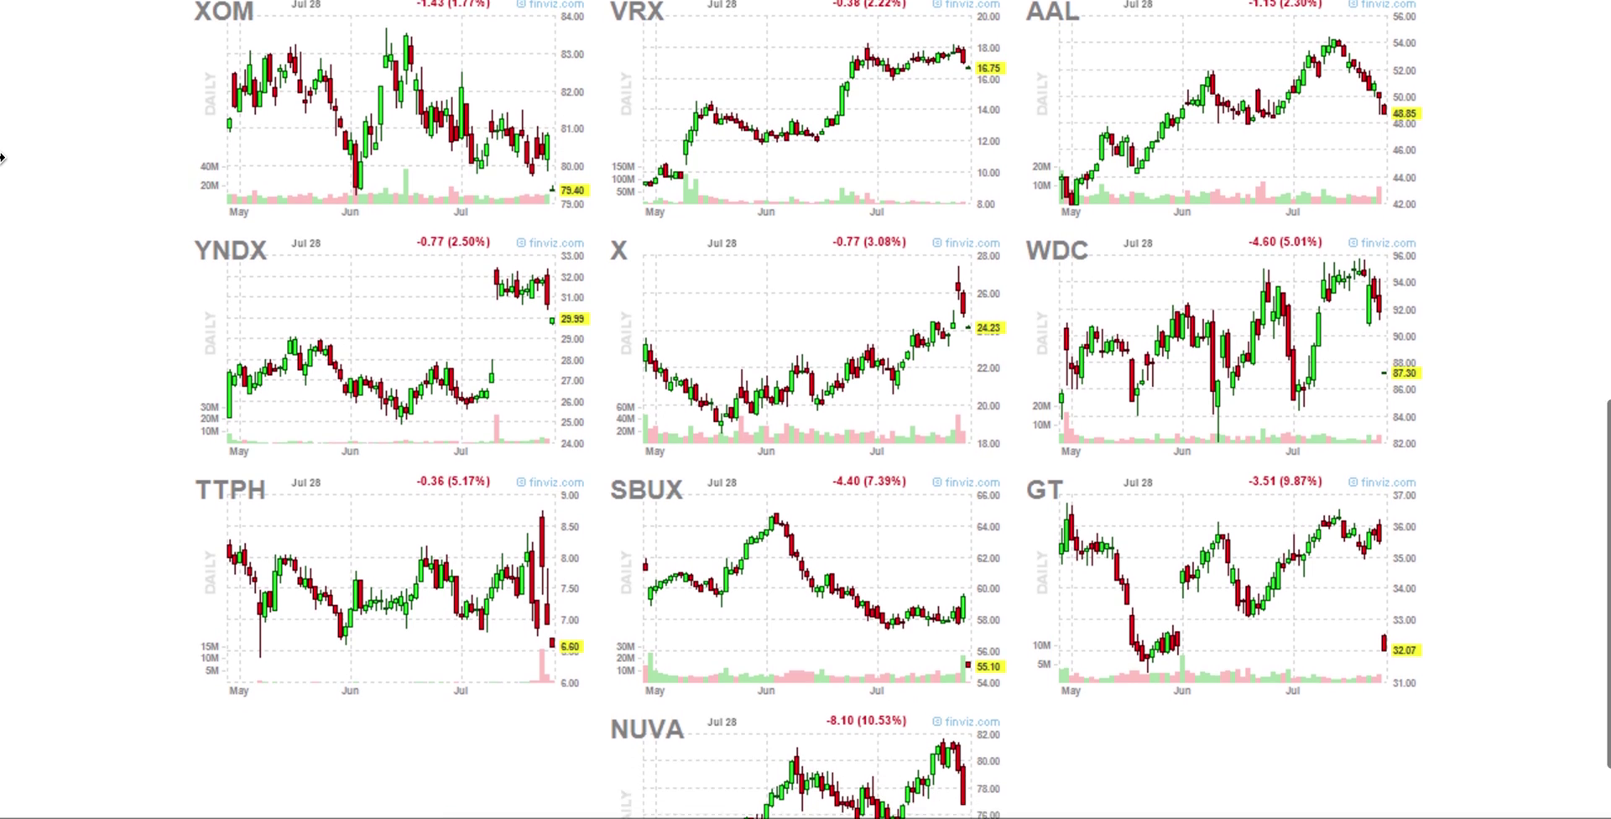
scroll(2, 157, "down", 1)
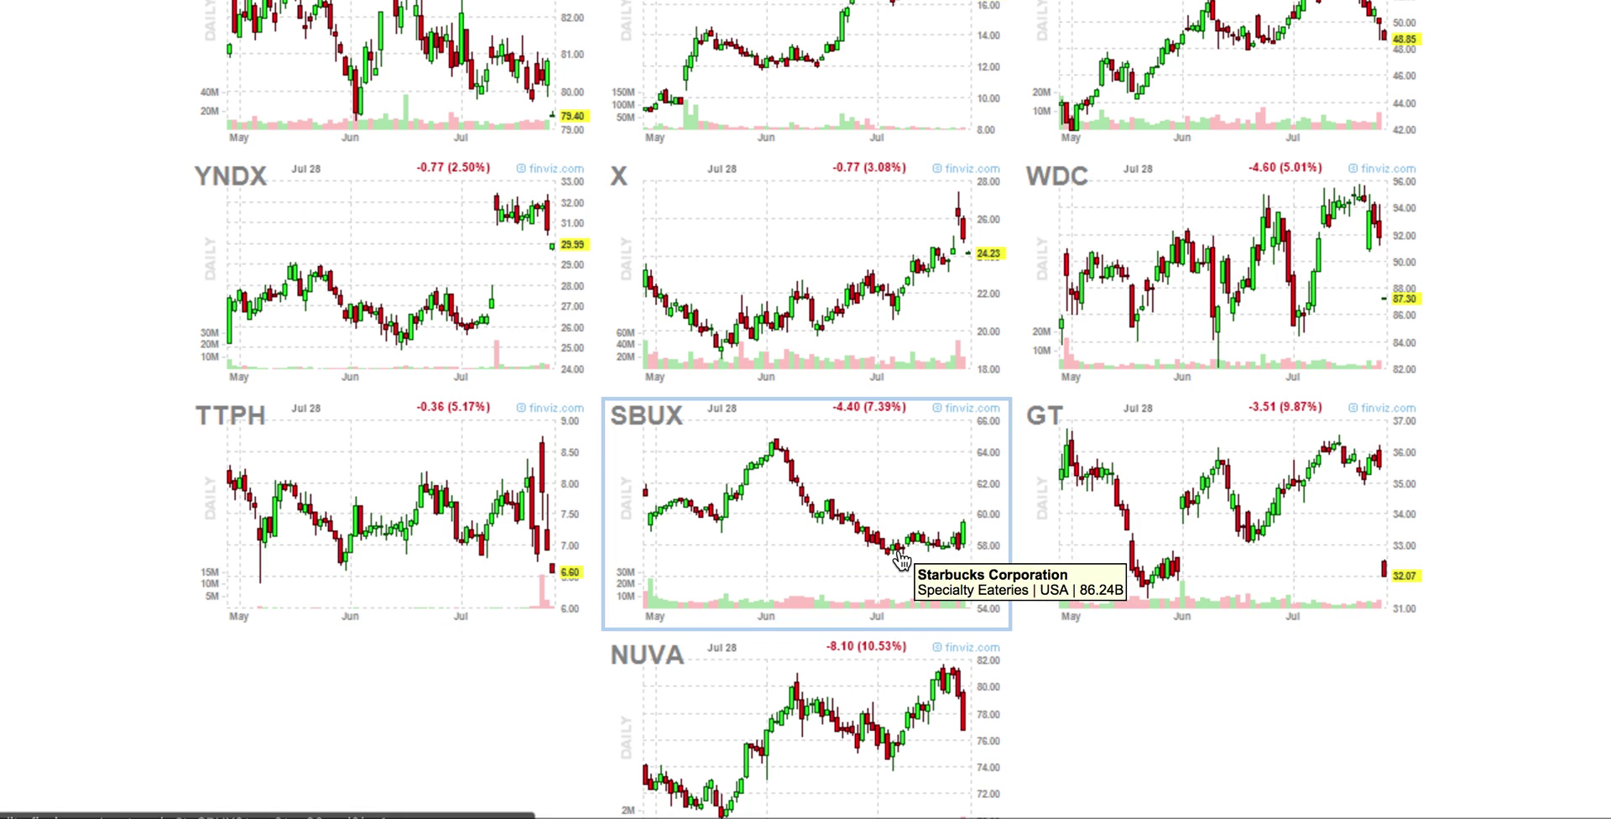
scroll(900, 558, "down", 2)
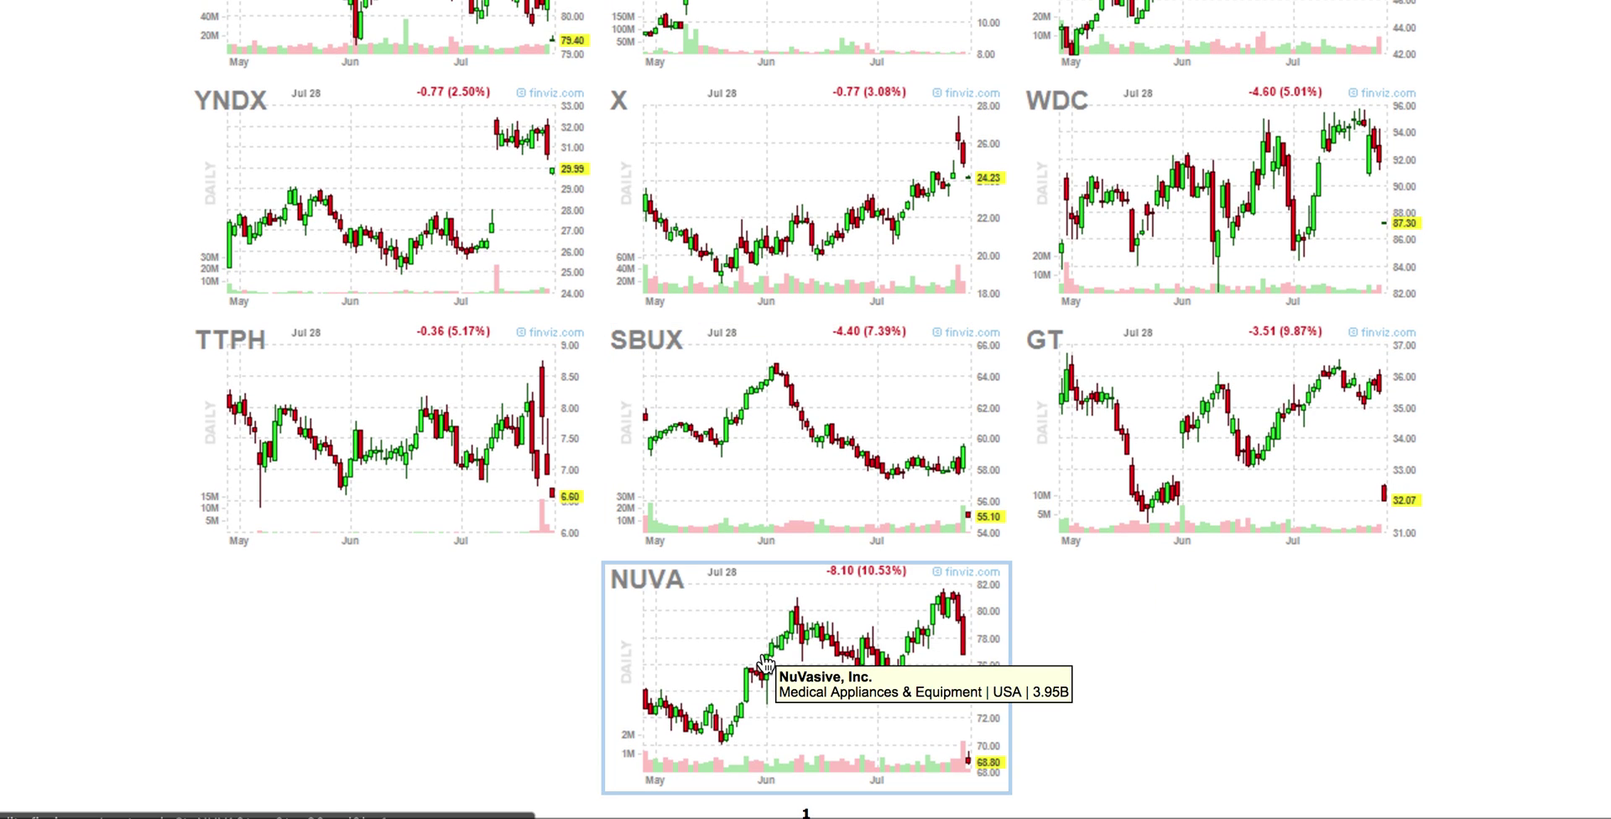
left_click(766, 665)
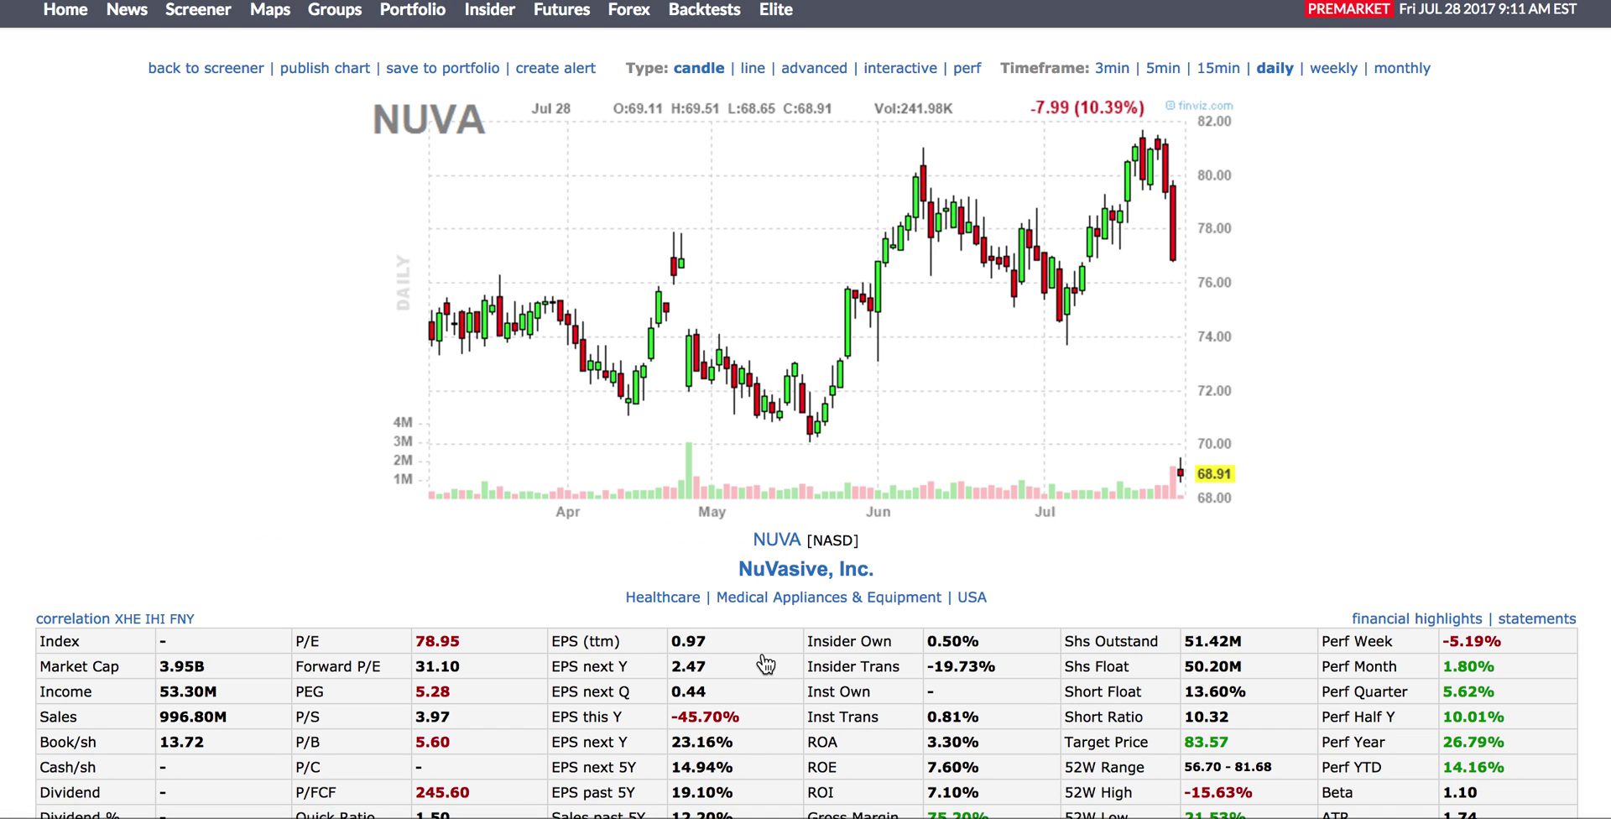
scroll(765, 666, "down", 1)
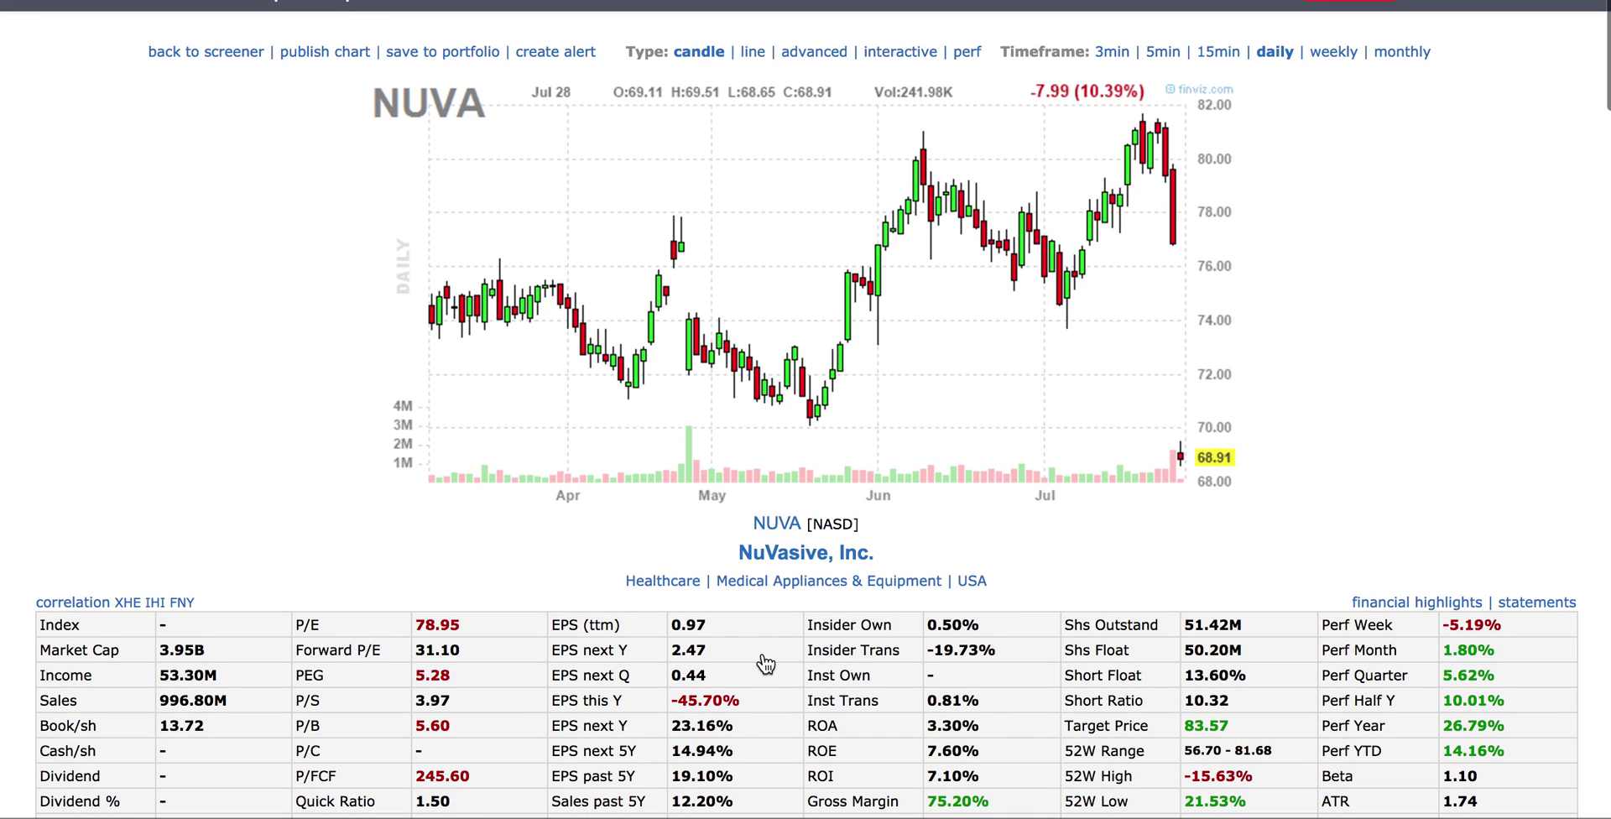
left_click(1347, 61)
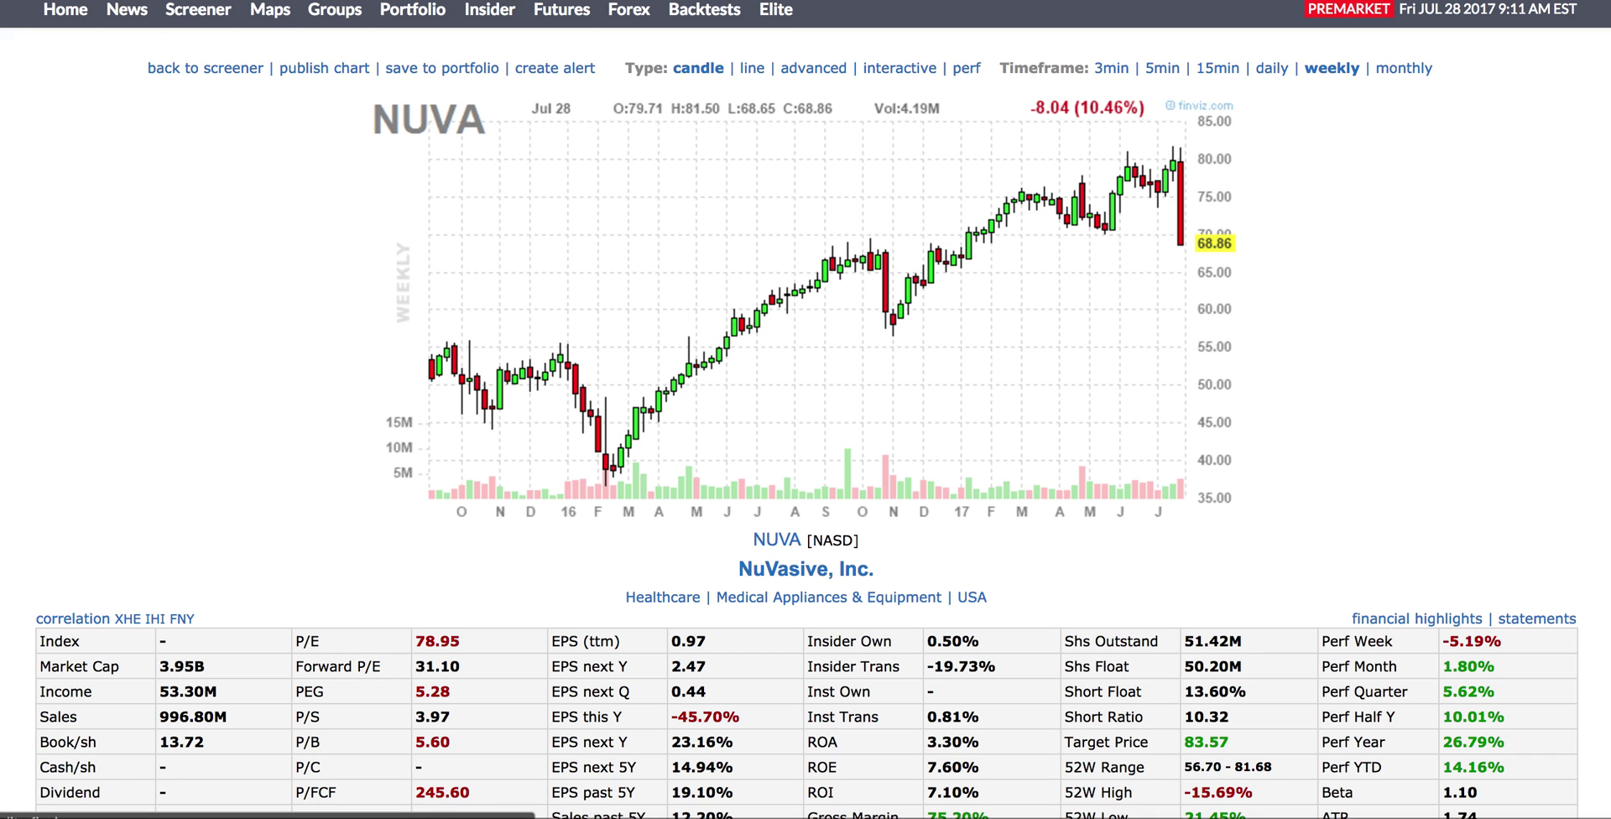
key("super+bracketleft")
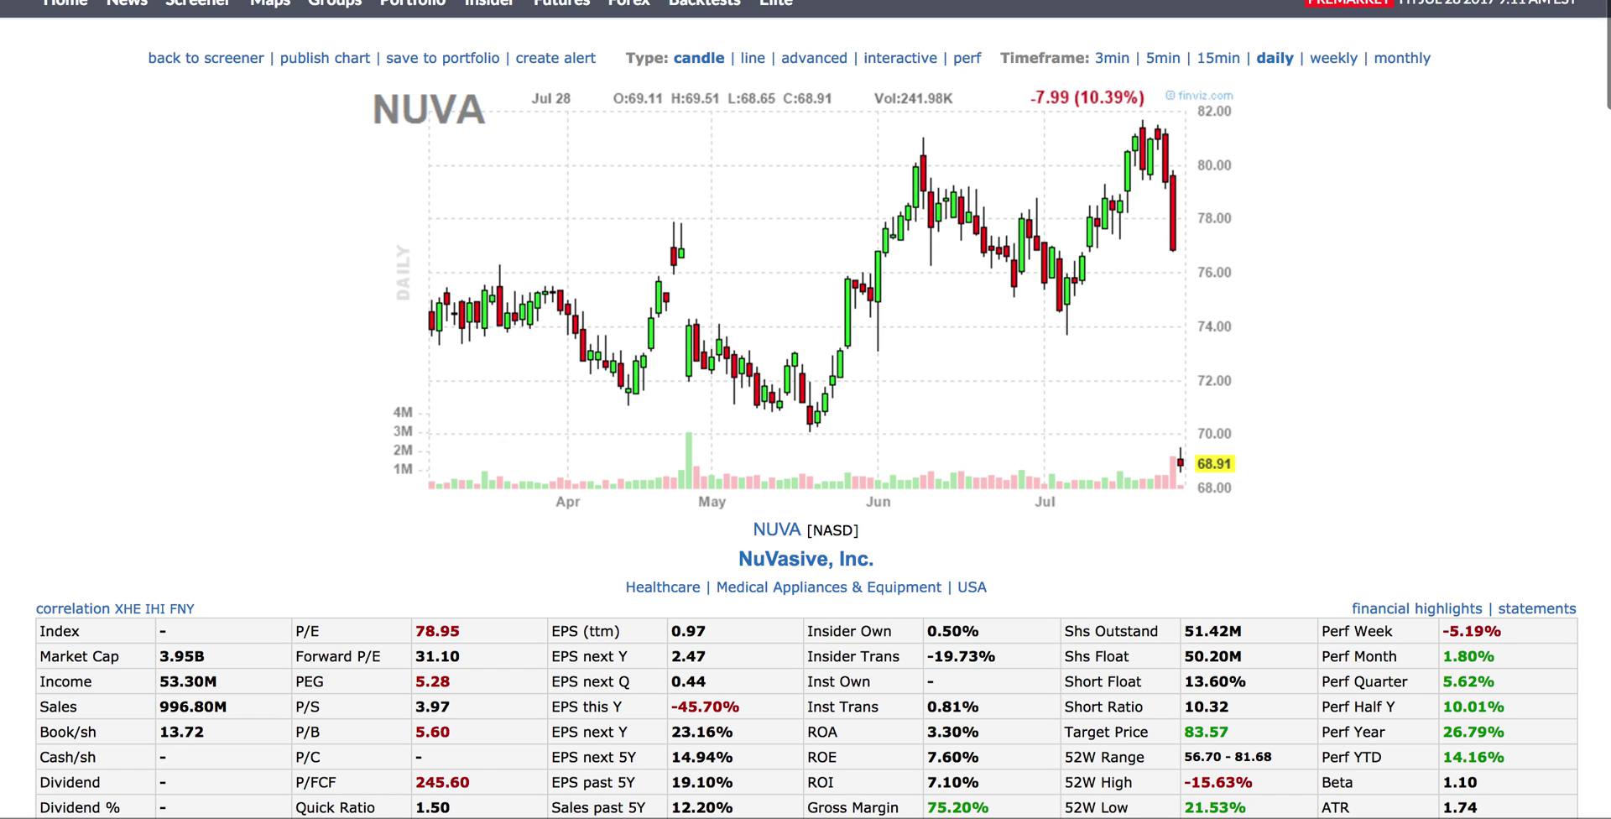
key("super+bracketleft")
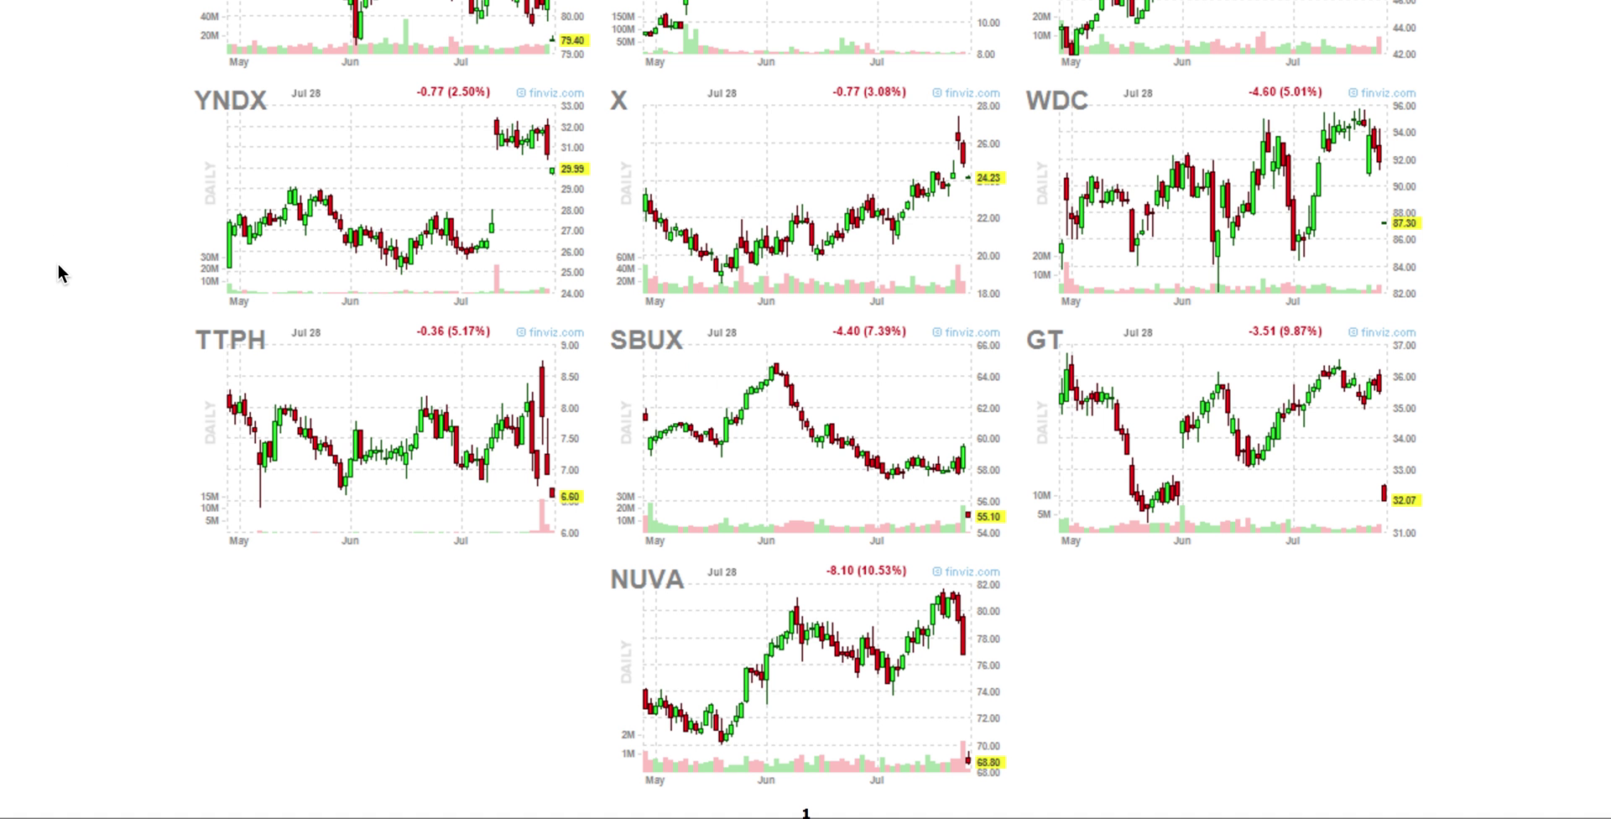
scroll(58, 263, "up", 20)
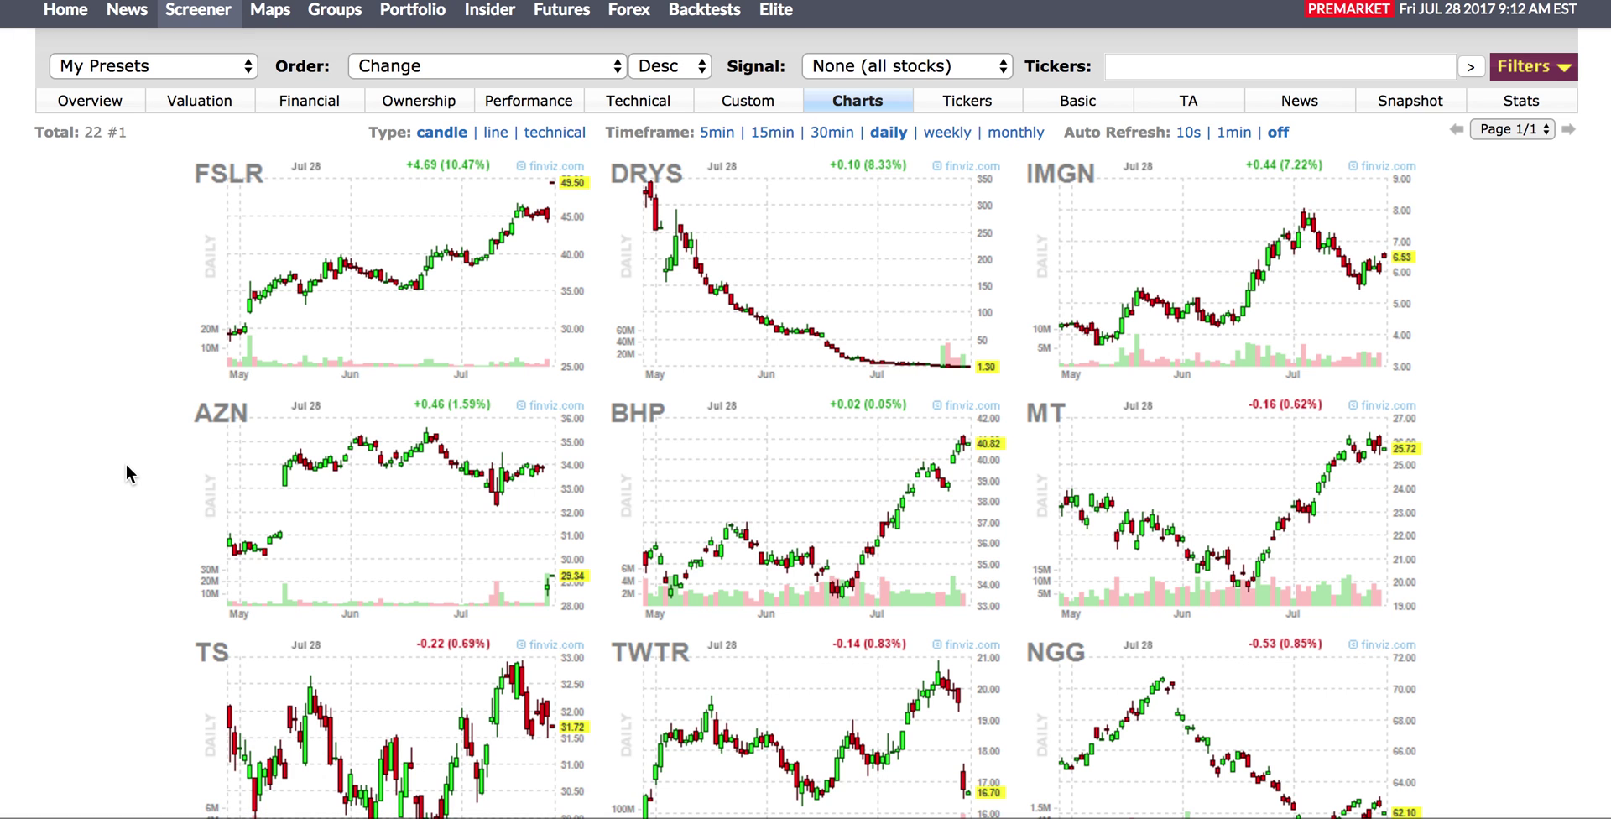
- Browse the chart grid, then go back to the Finviz home page's market overview
scroll(126, 463, "down", 8)
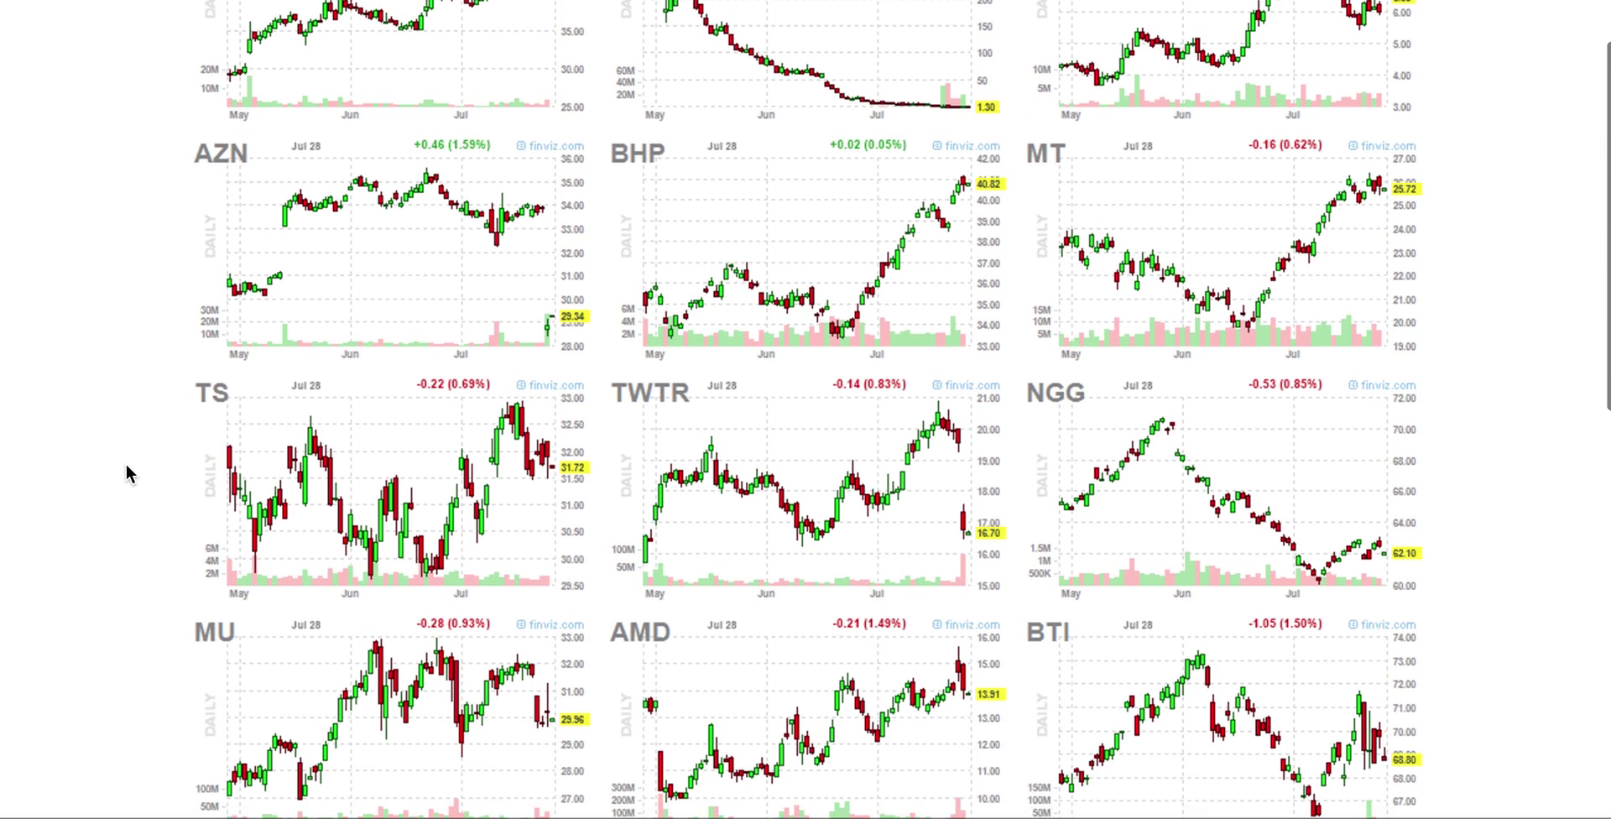
scroll(156, 511, "down", 1)
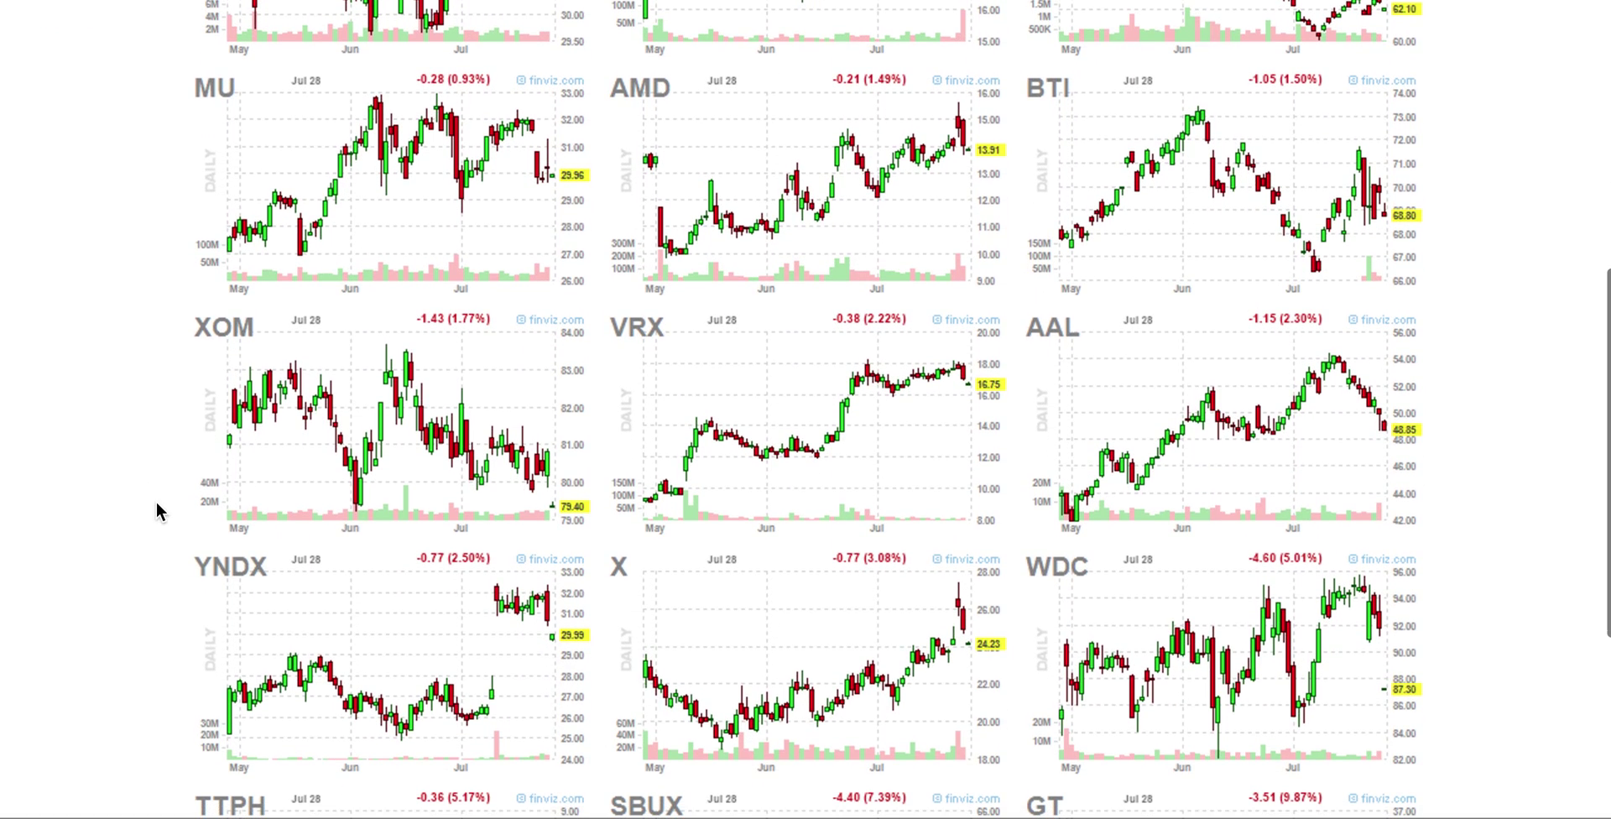
scroll(156, 501, "down", 4)
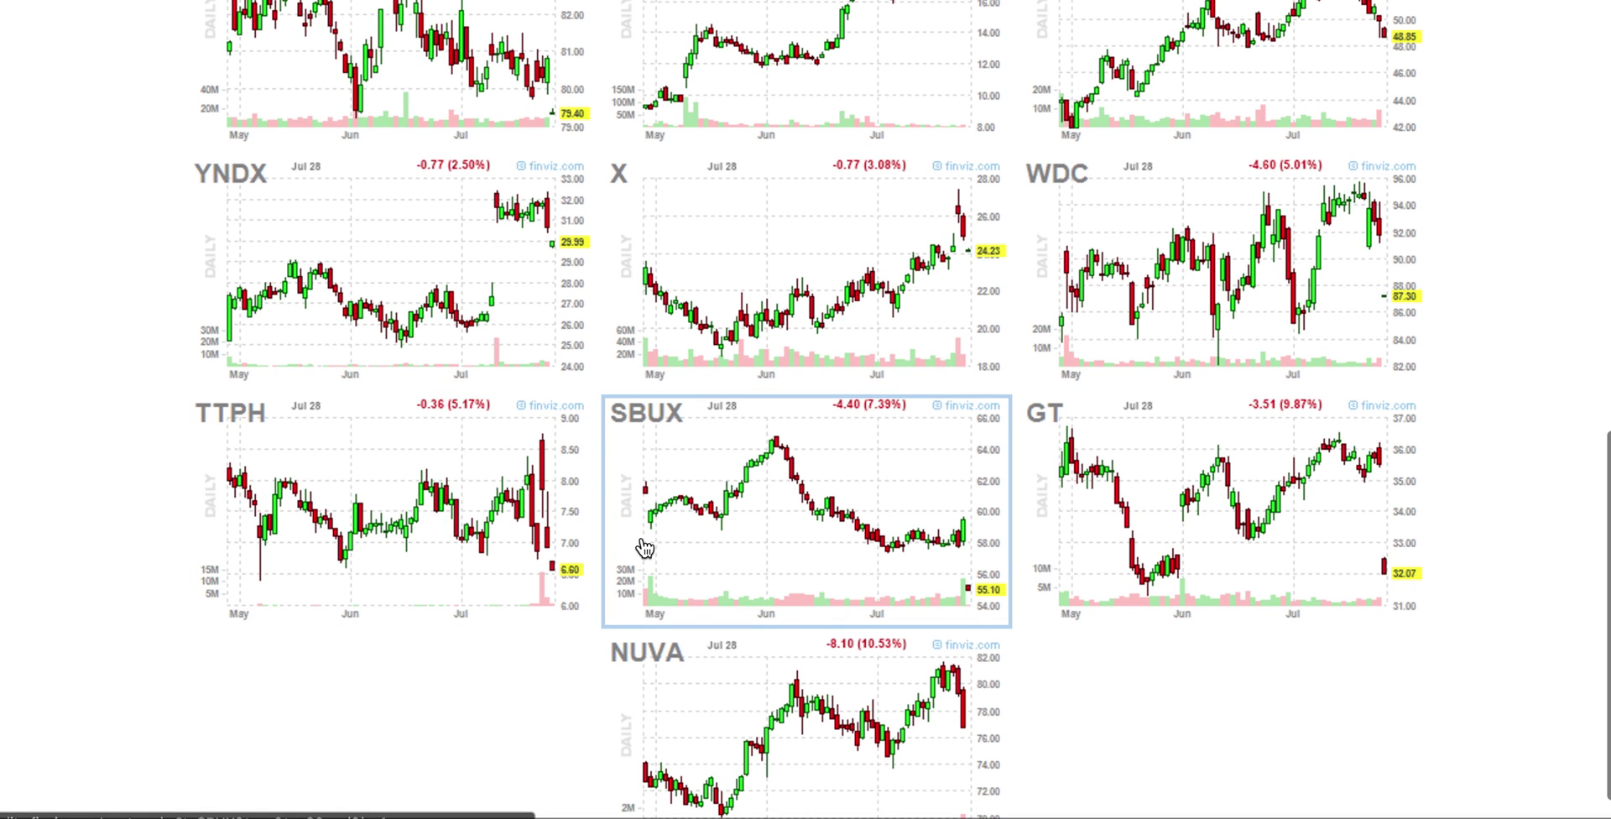
scroll(188, 467, "up", 10)
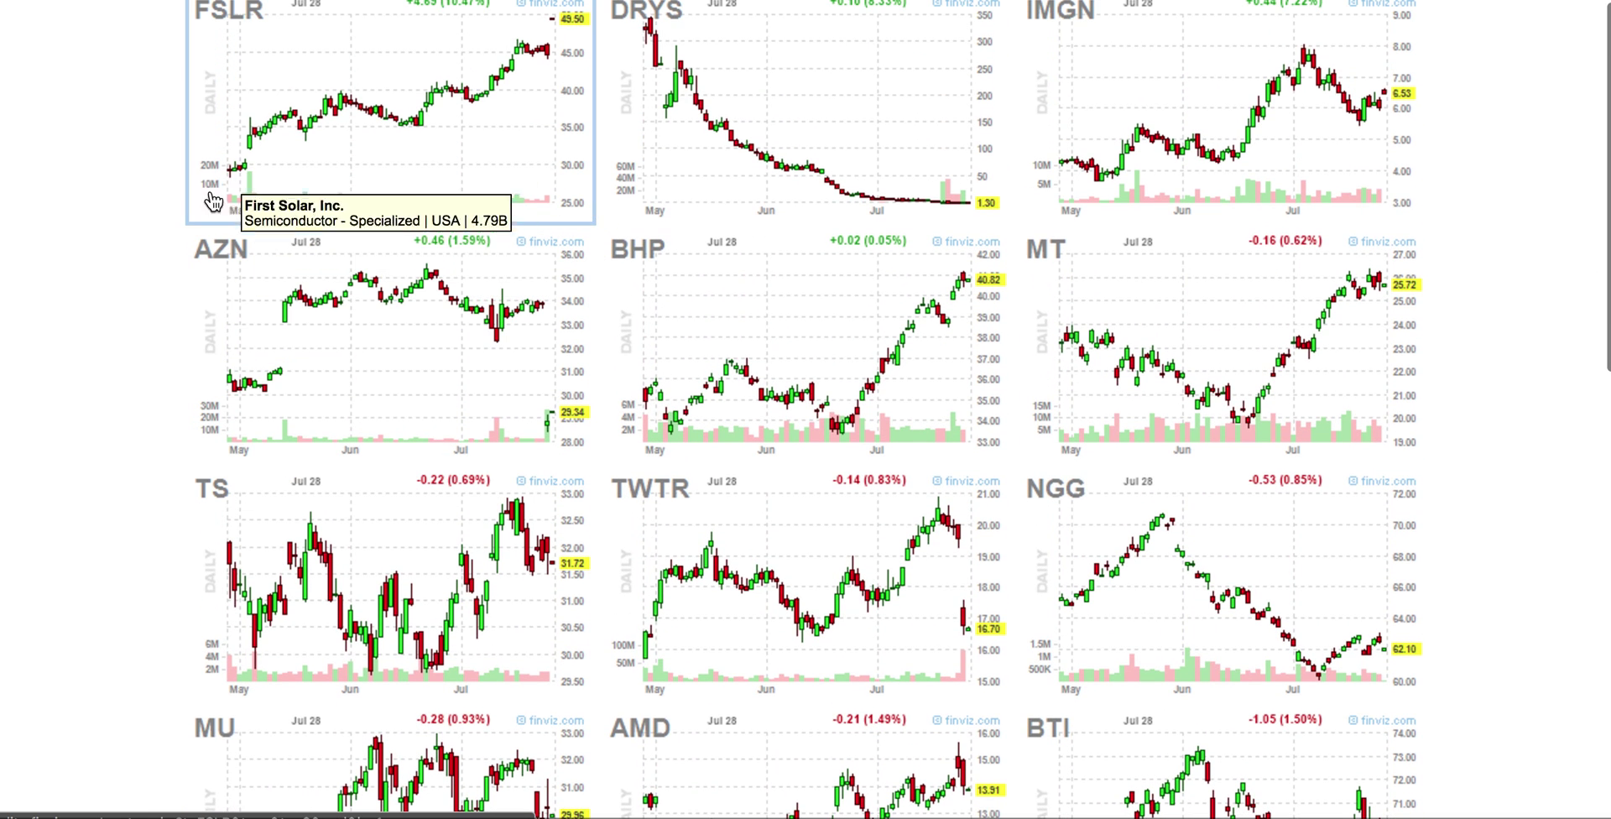
scroll(99, 297, "up", 1)
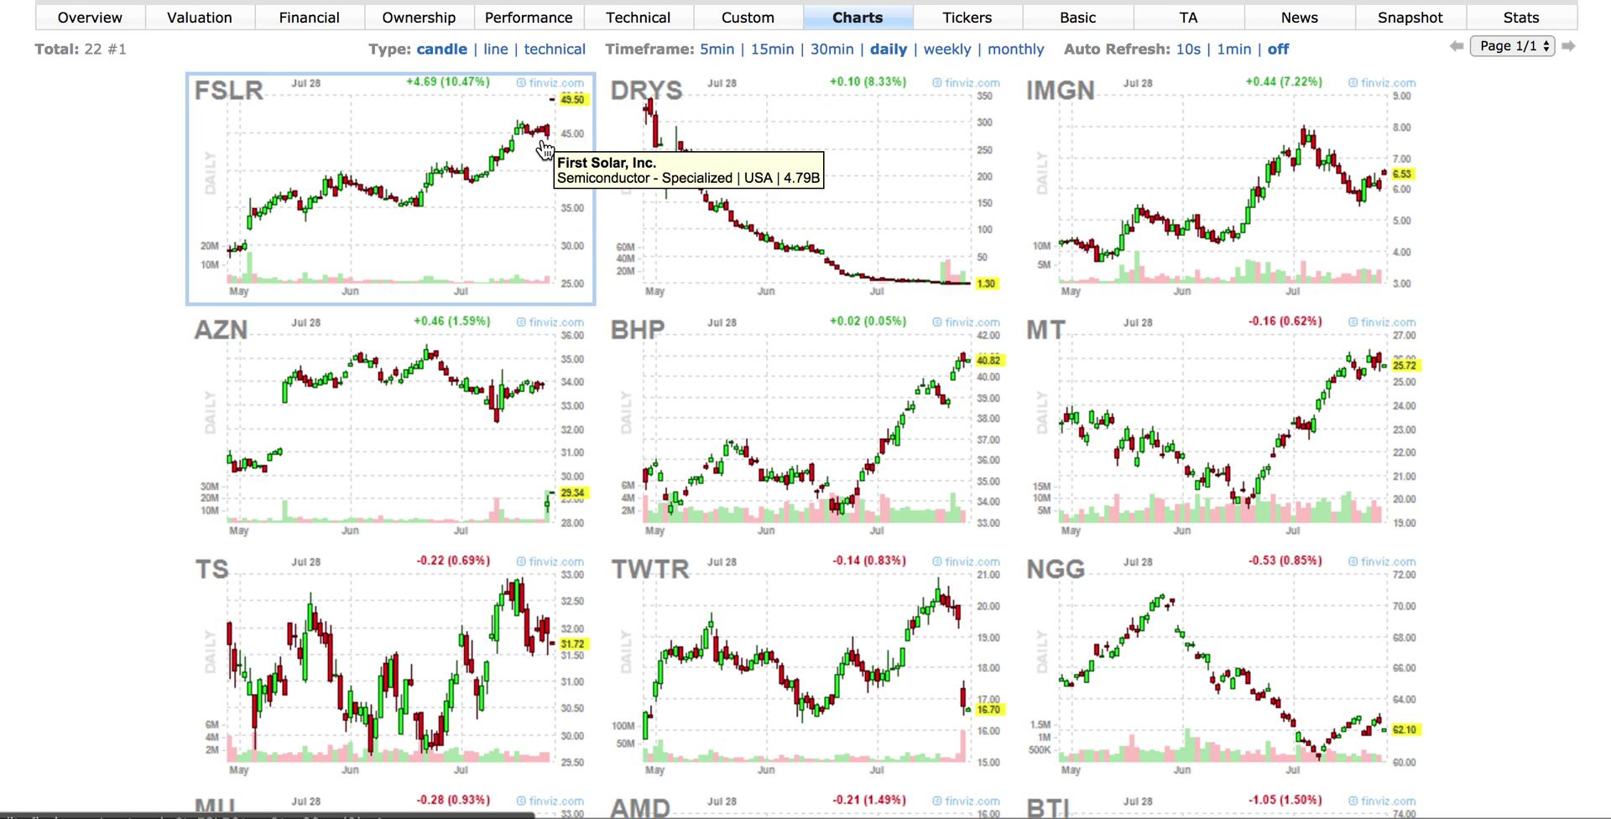
scroll(541, 149, "down", 8)
scroll(544, 149, "down", 6)
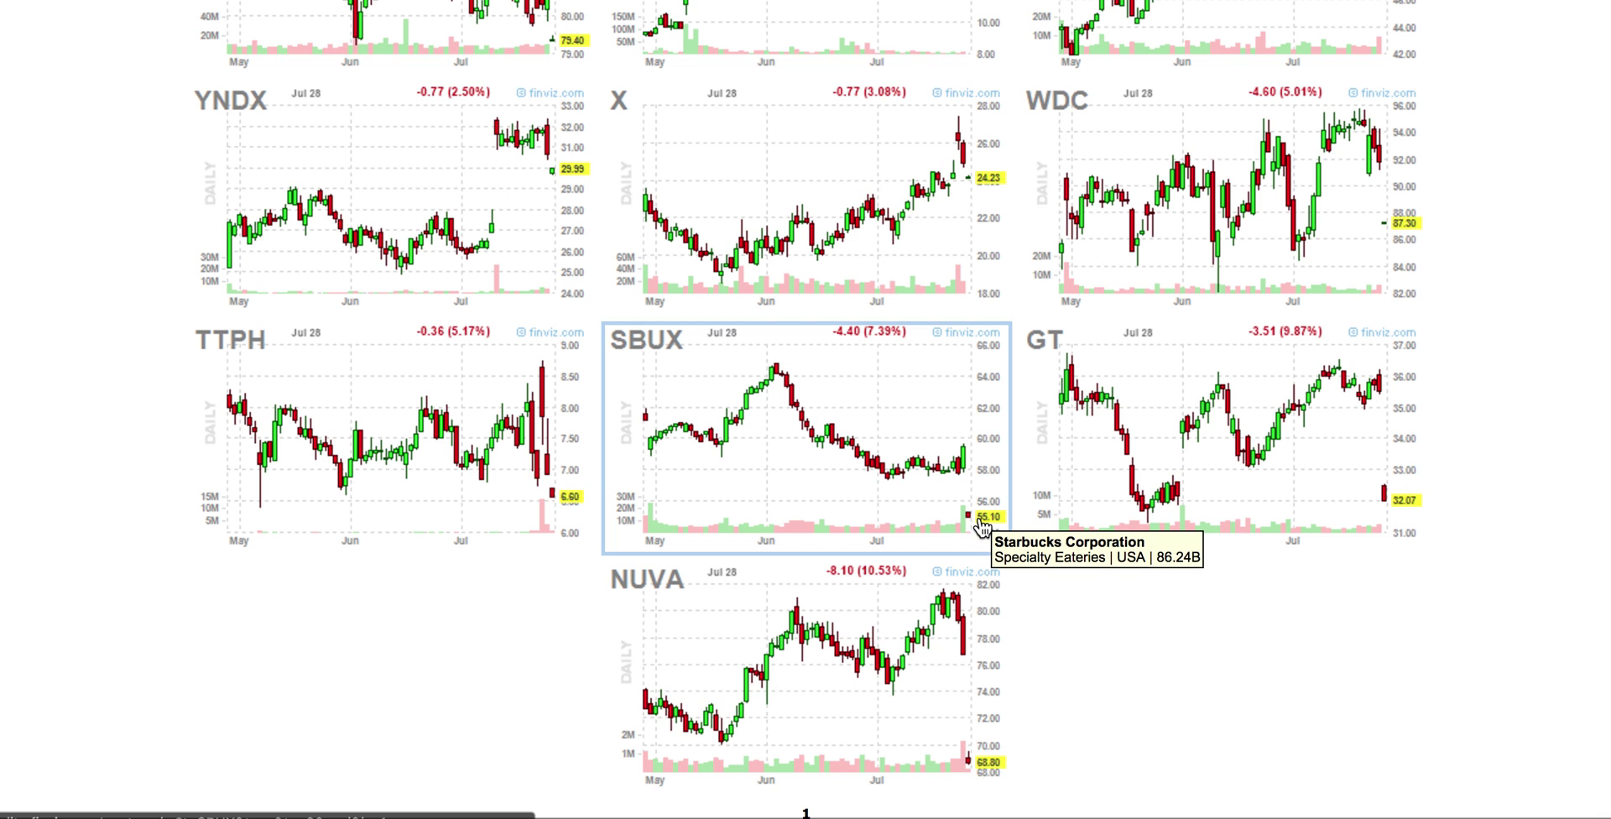
key("alt+Left")
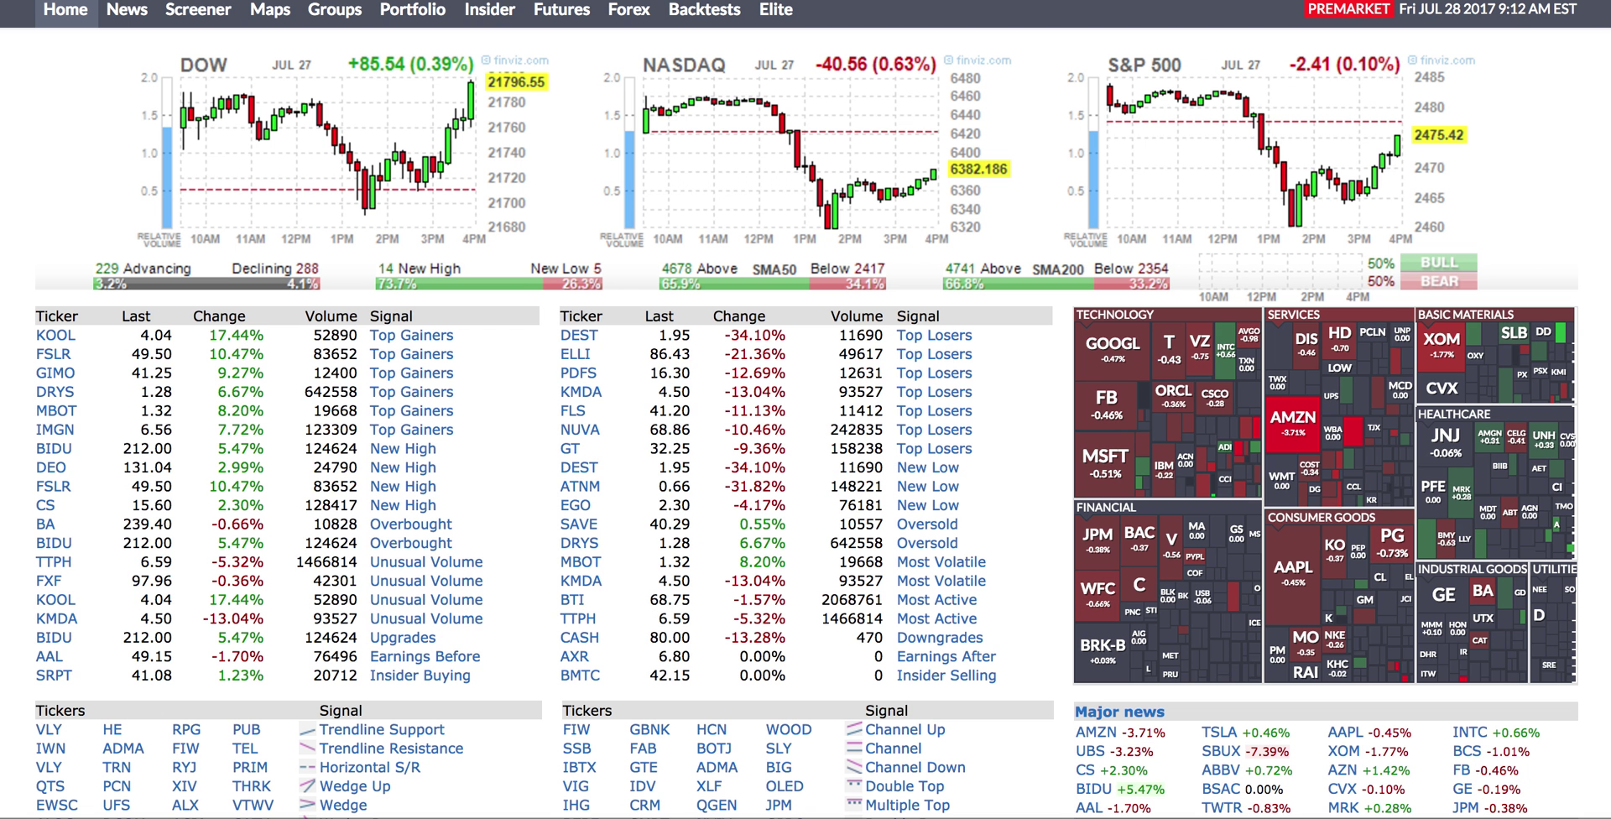
- Run a quick ticker screen for fslr,sbux, then return to the 22-stock chart grid
left_click(199, 10)
left_click(1160, 71)
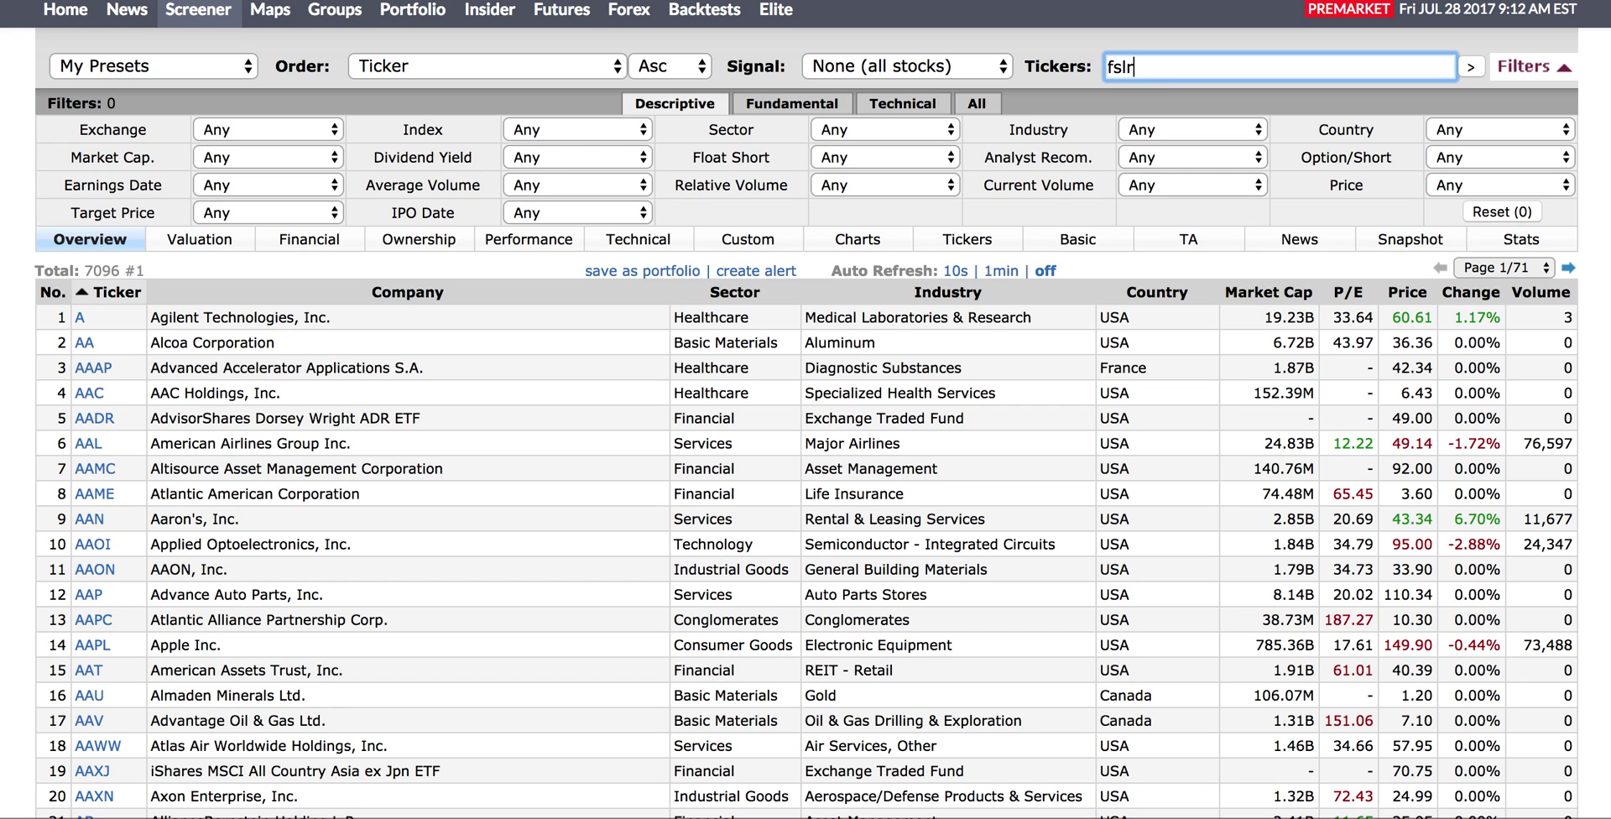
type("fslr,sbux")
key("Return")
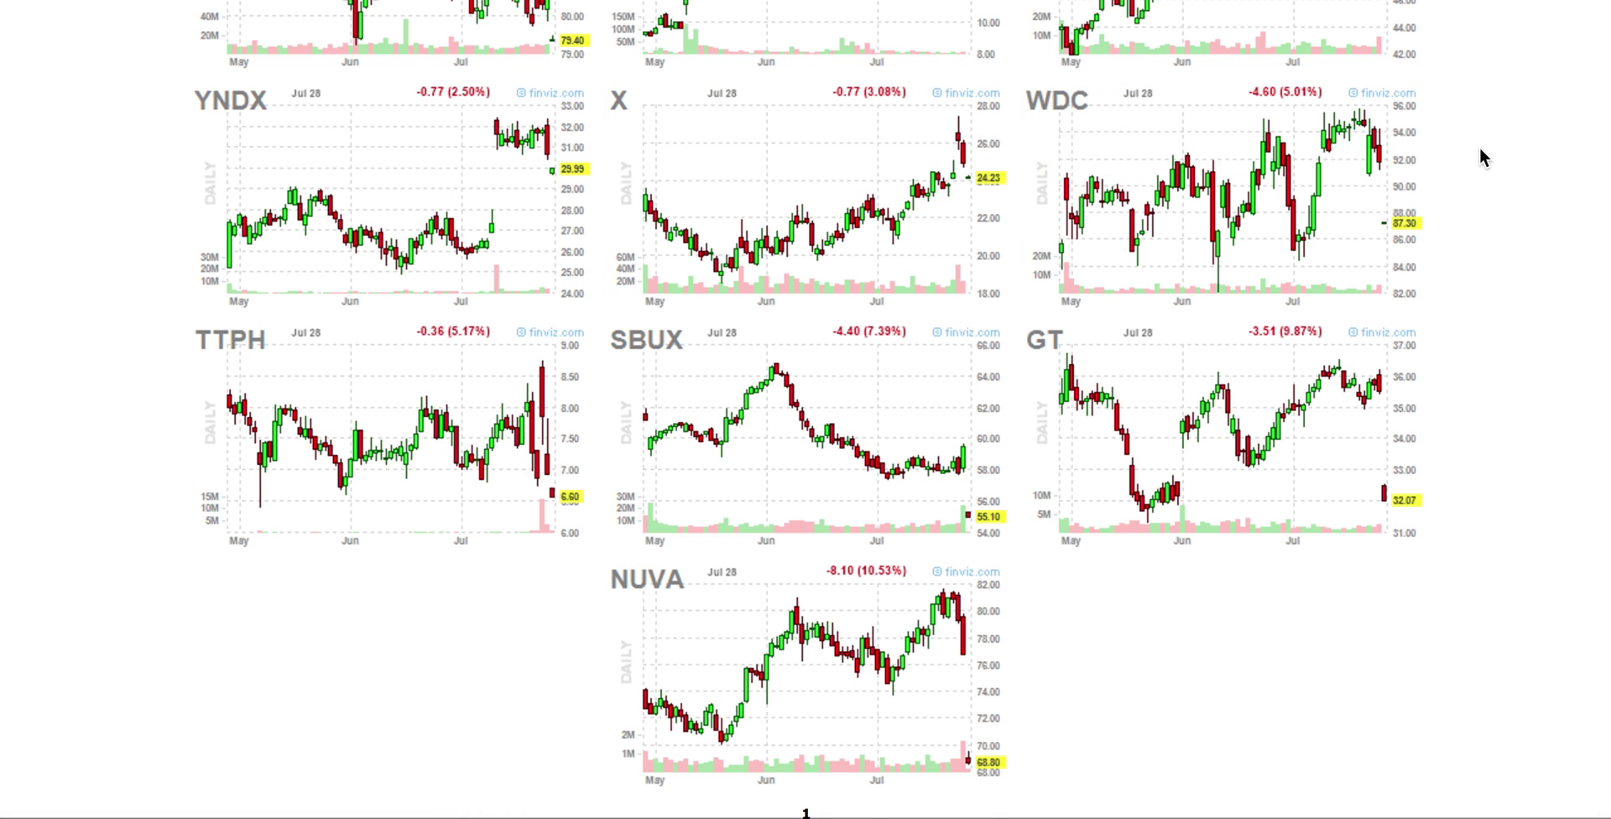
scroll(1481, 156, "up", 15)
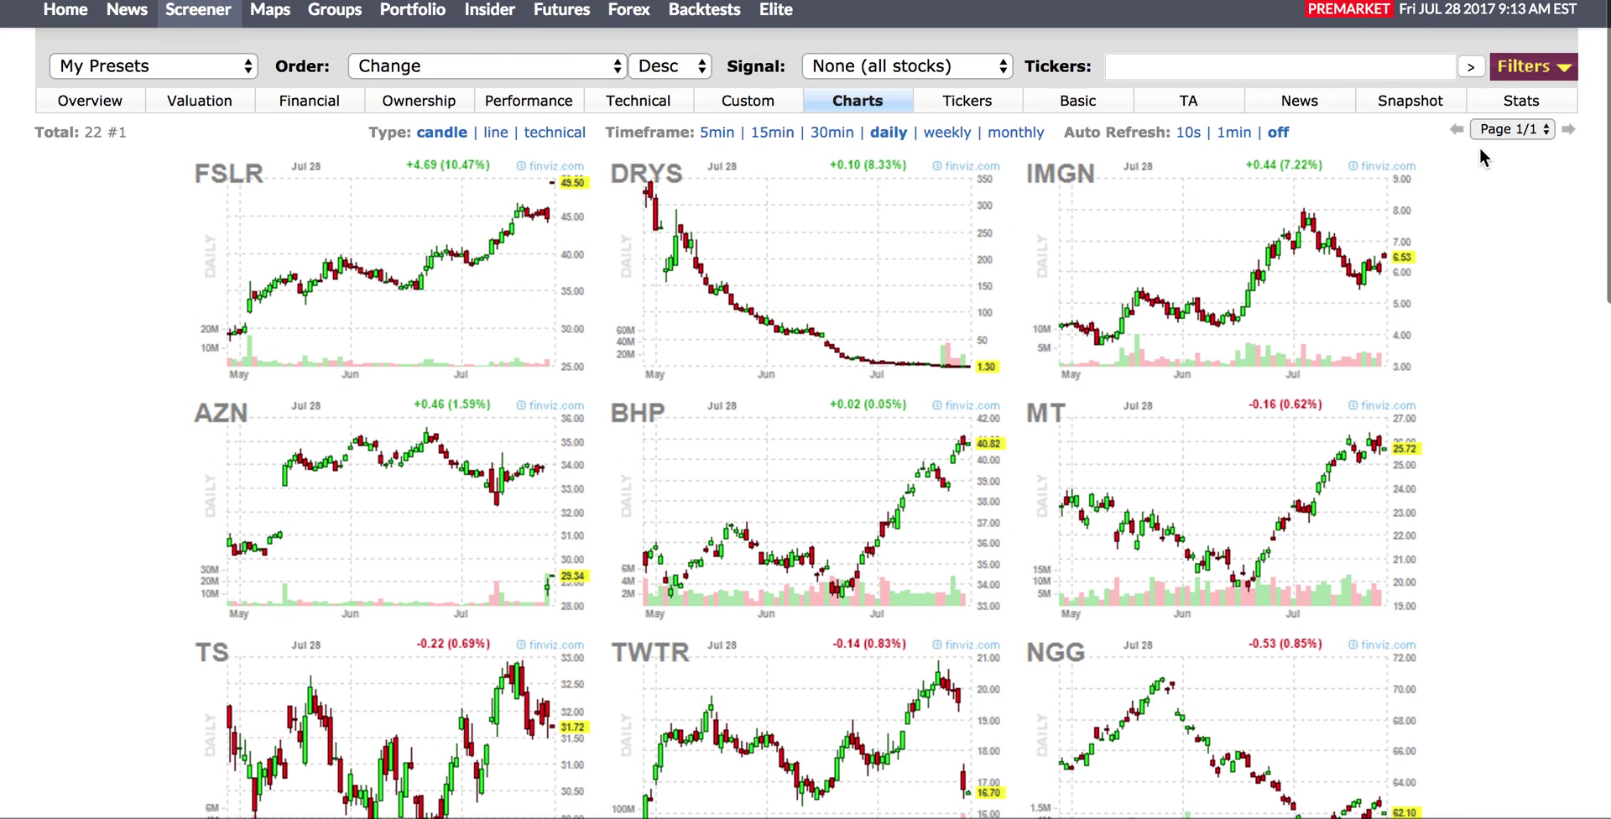
- Expand the filters and remove the Current Volume limit
left_click(1529, 66)
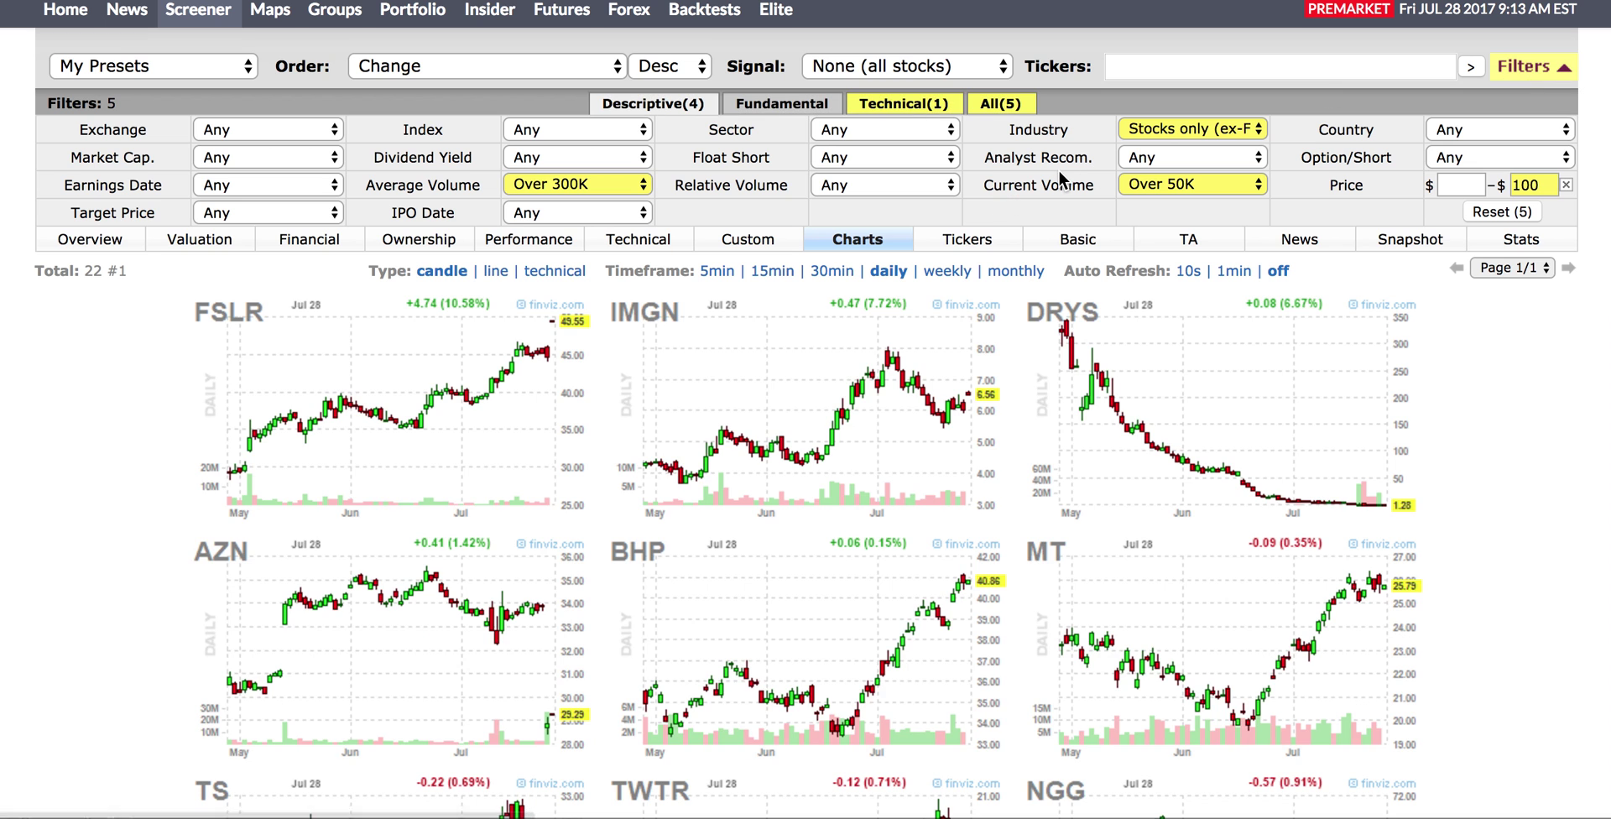
left_click(1154, 184)
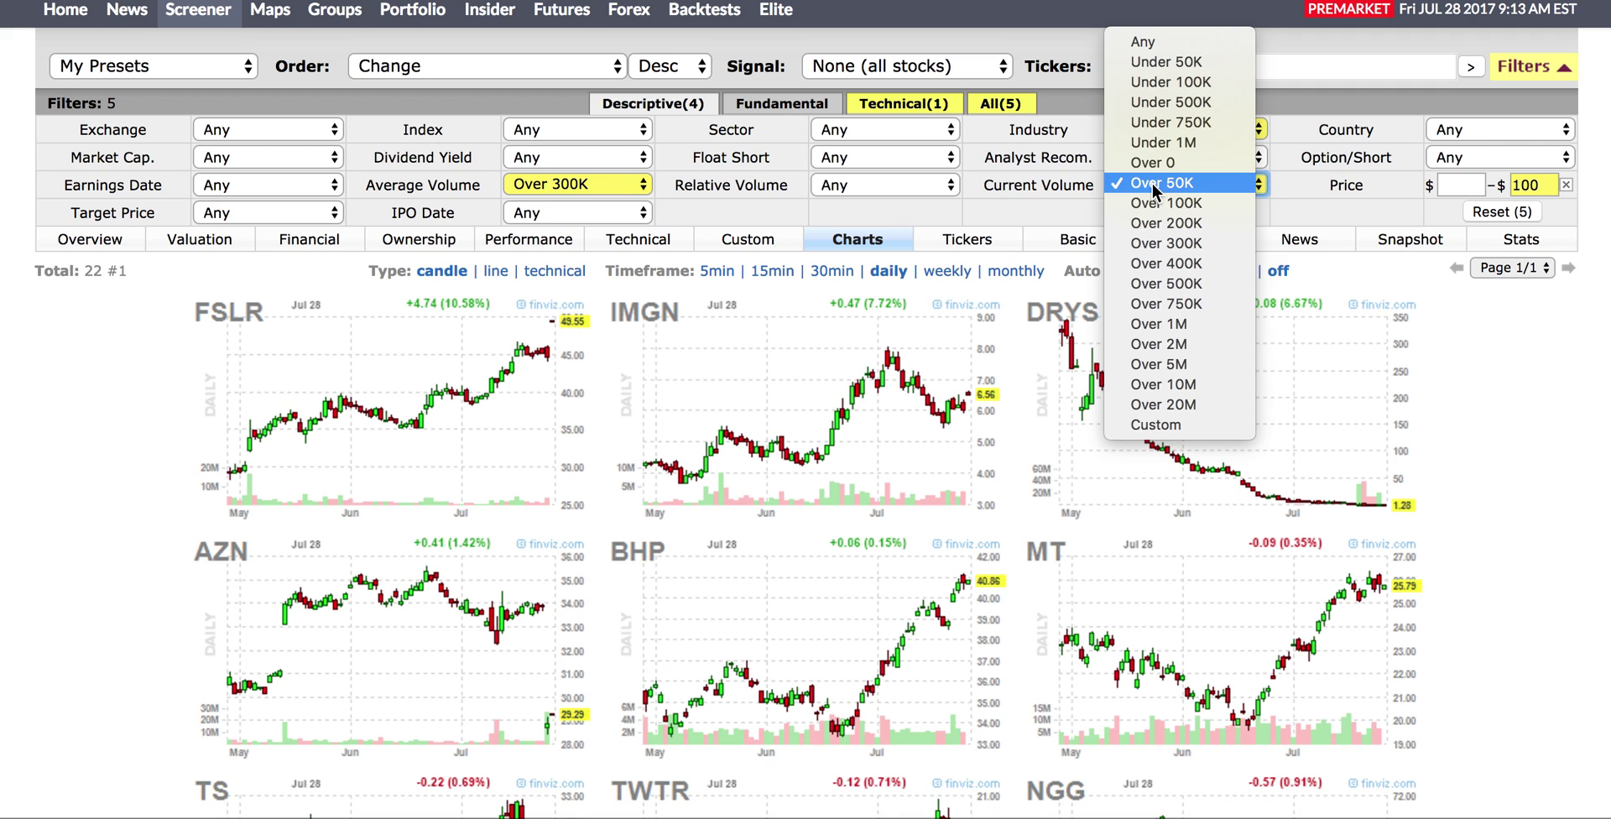
left_click(1165, 46)
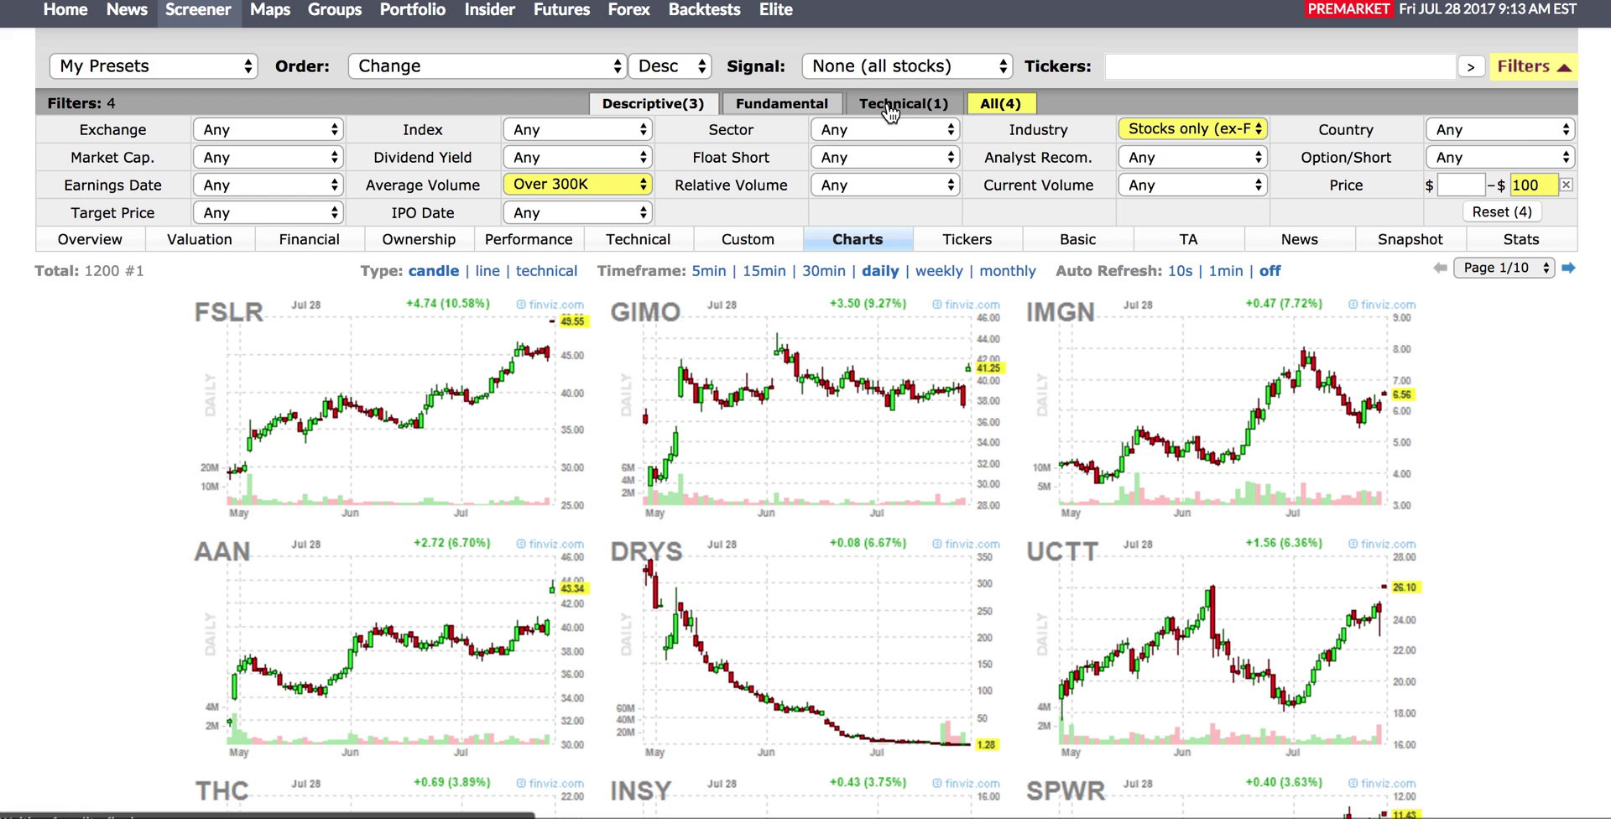
- Set the Technical Change filter to Up 3%, leaving 12 stocks led by FSLR
left_click(889, 103)
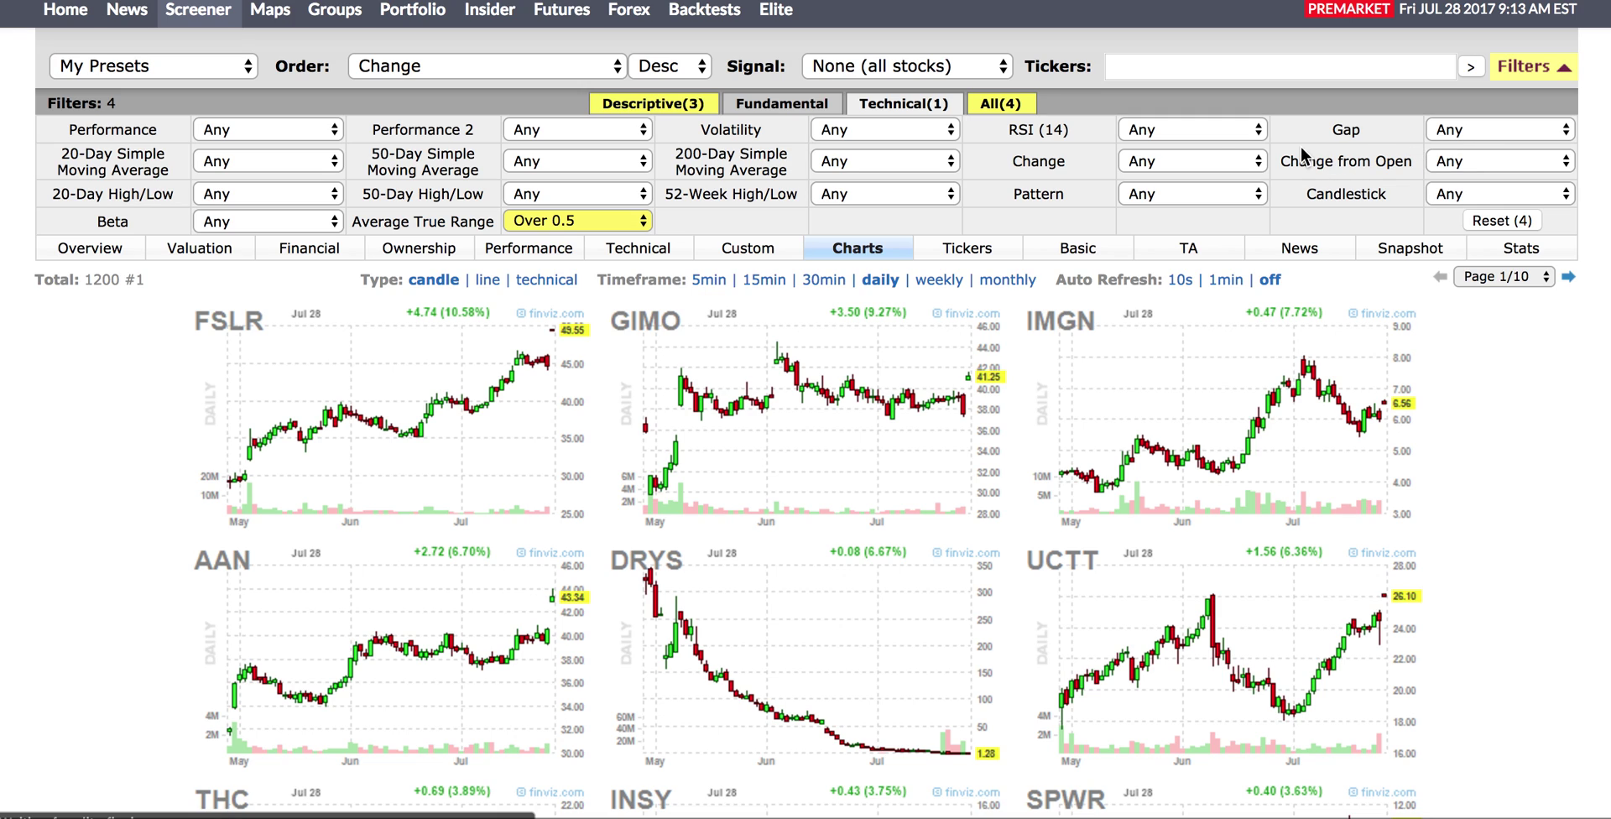
left_click(1460, 130)
left_click(1173, 160)
left_click(1174, 160)
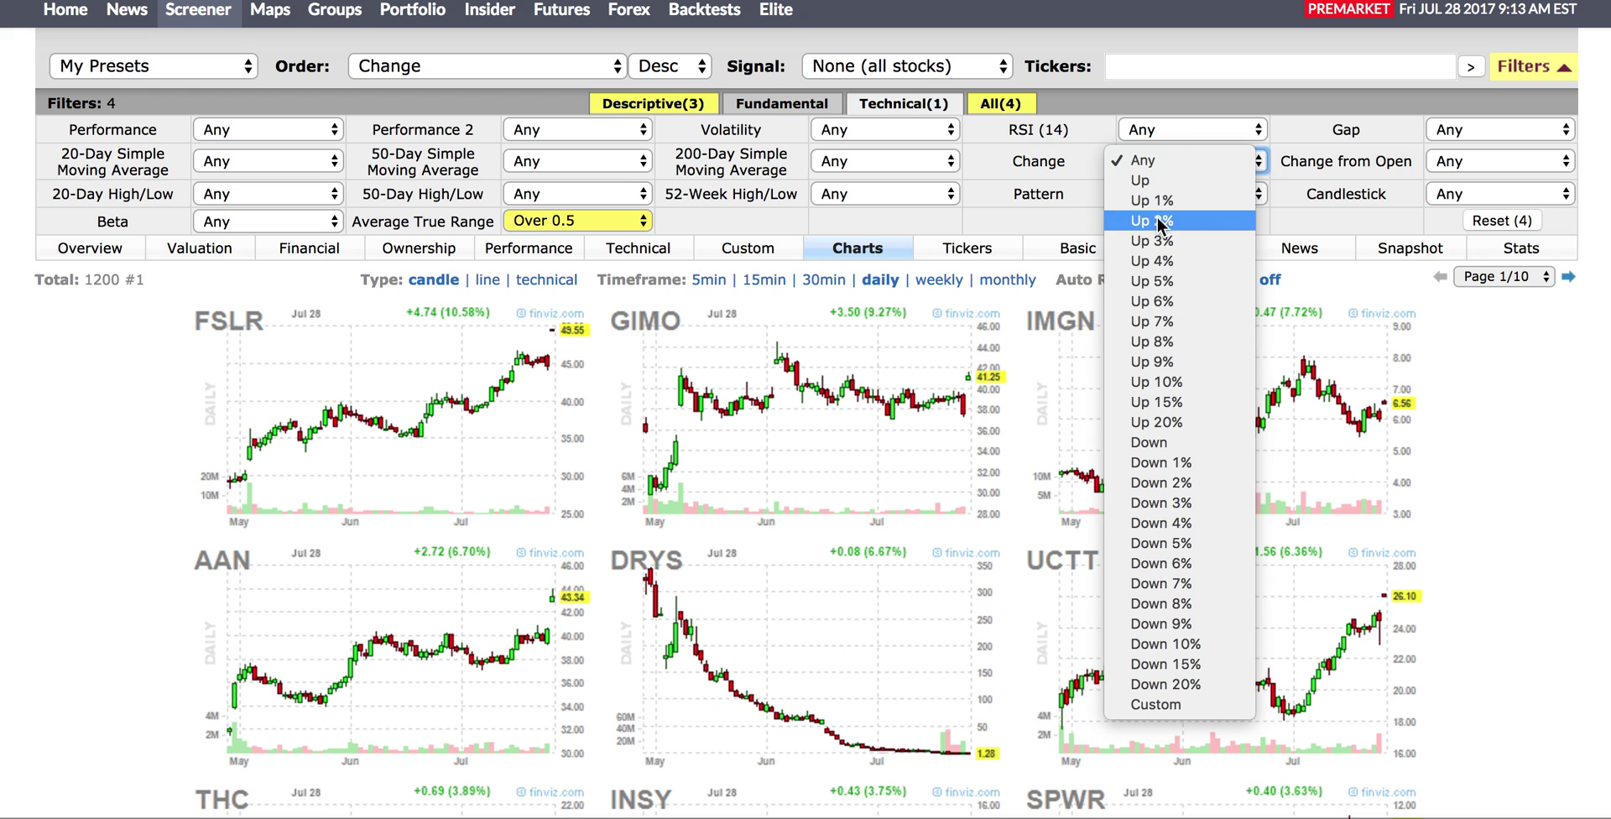
key("Escape")
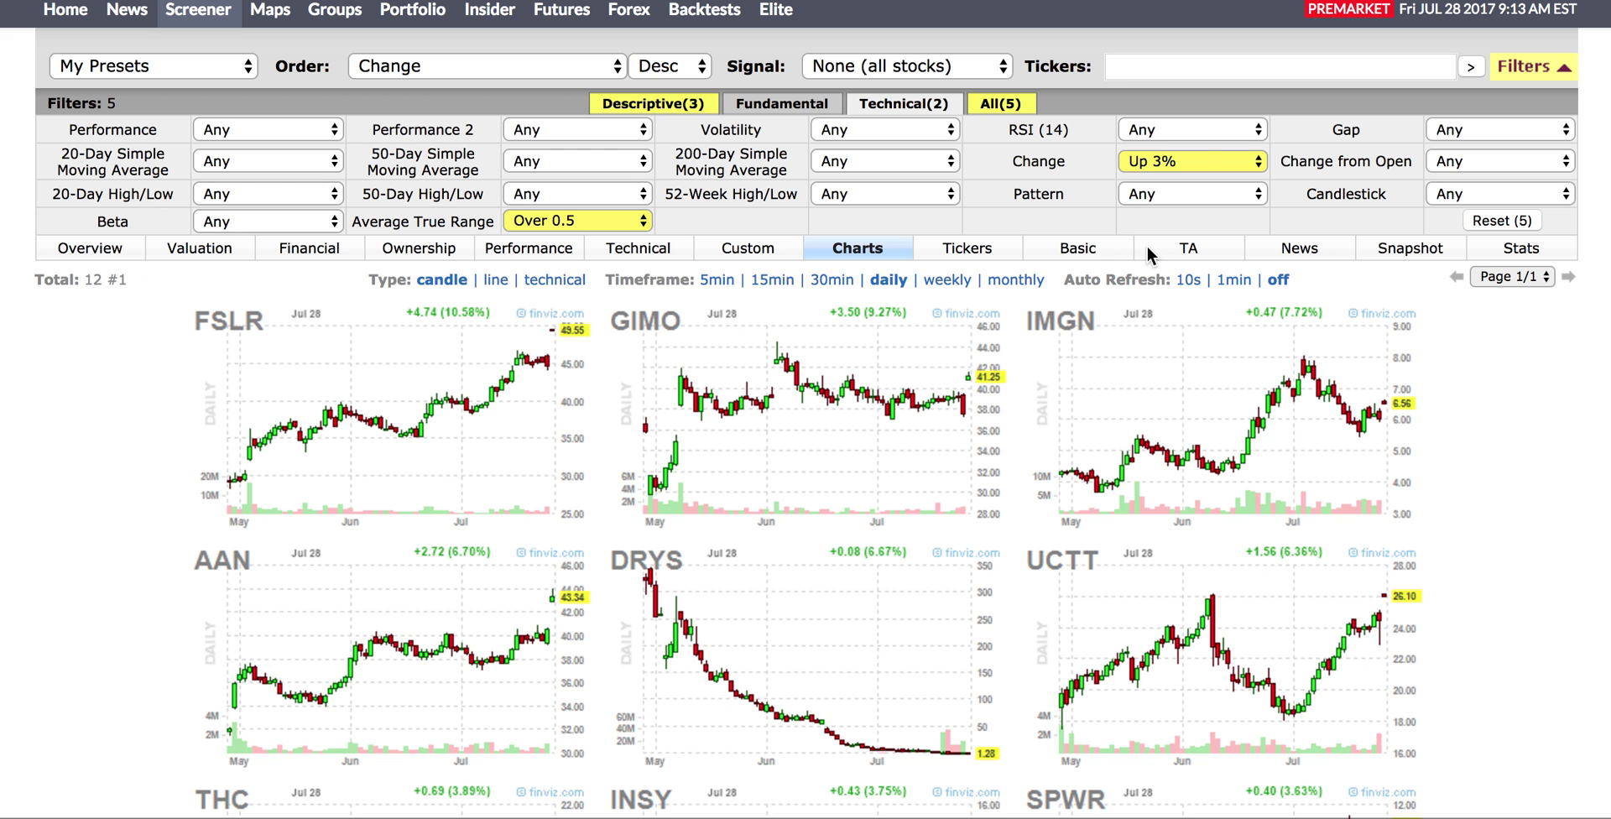
scroll(103, 547, "down", 5)
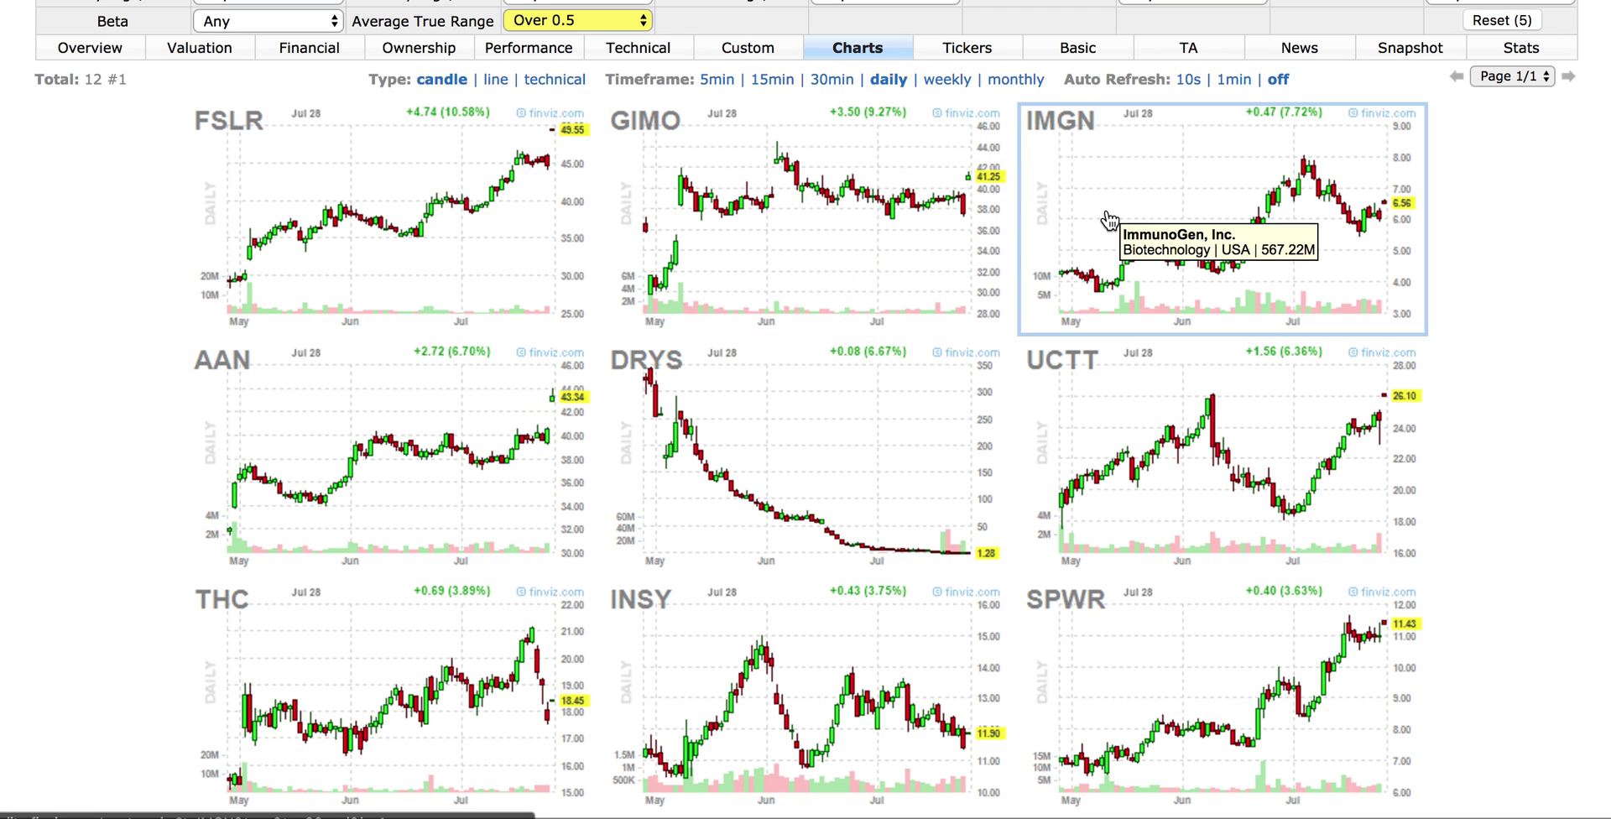
scroll(1110, 220, "down", 3)
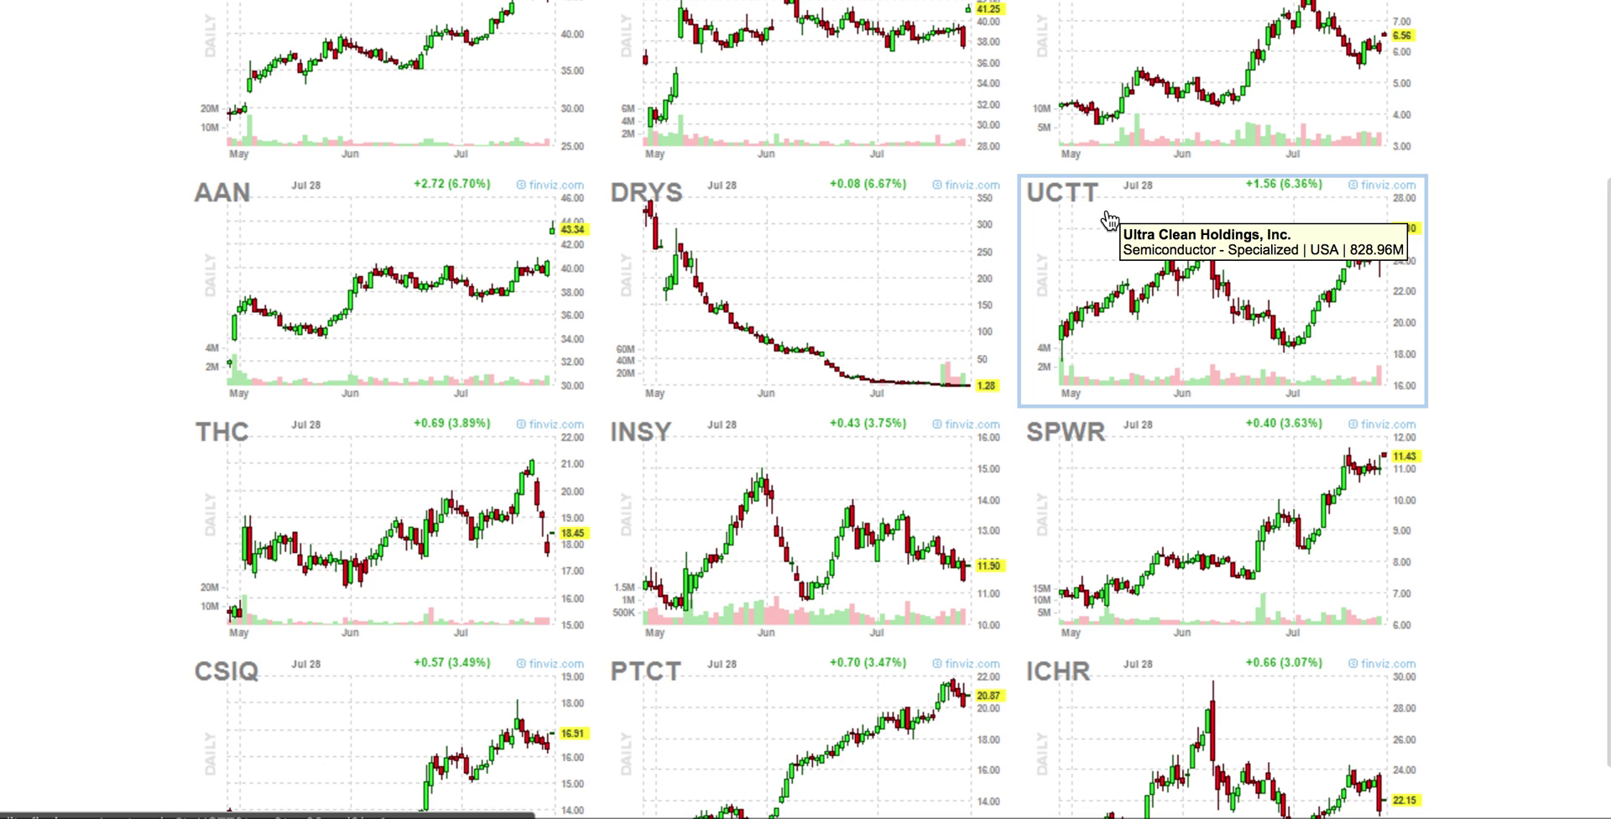
scroll(1110, 220, "down", 2)
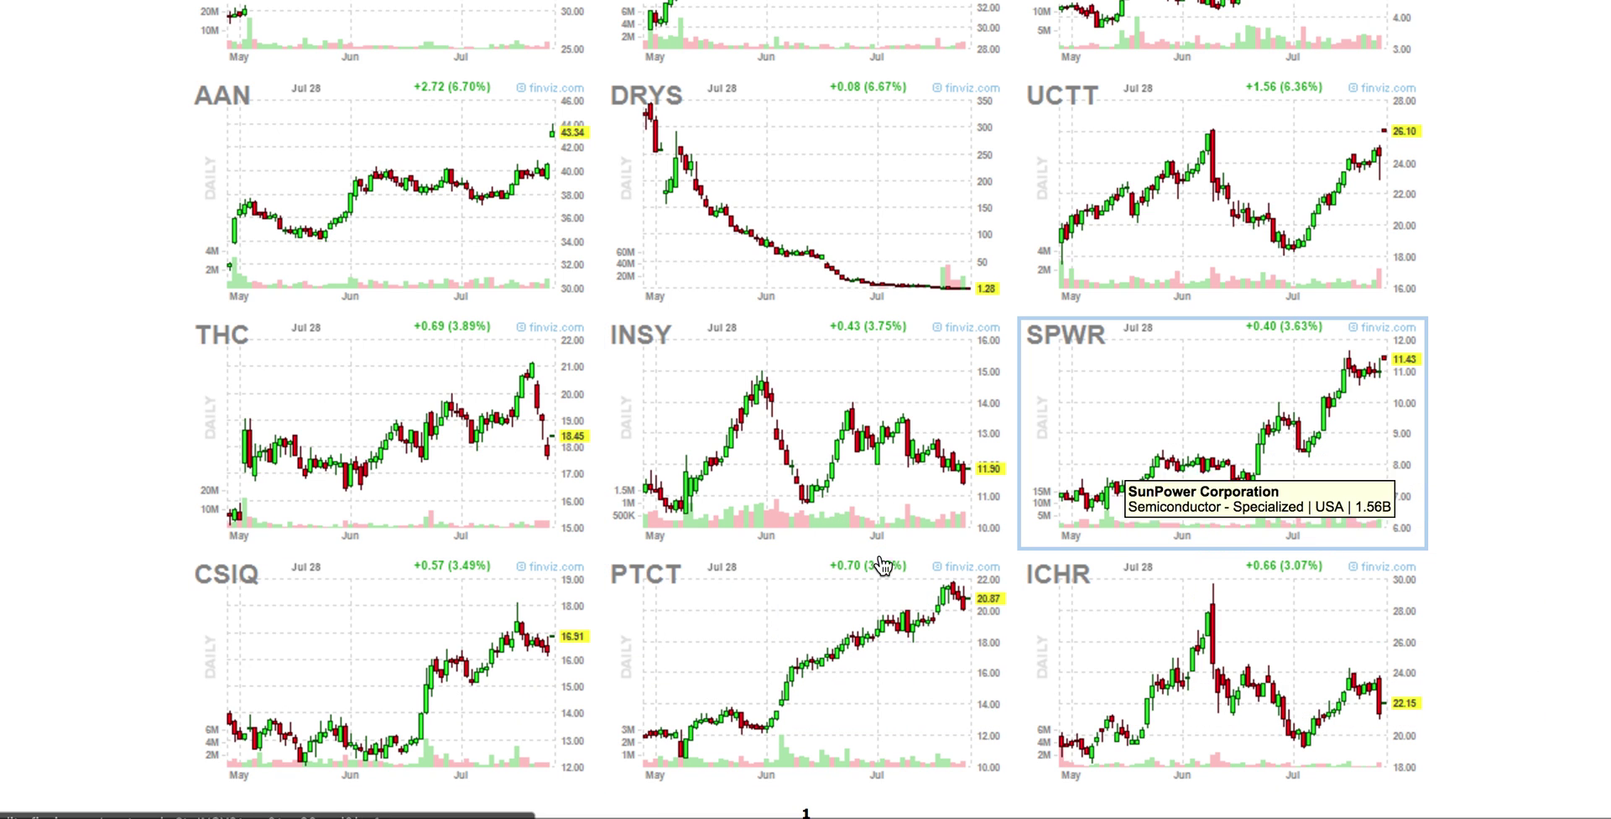
scroll(256, 760, "up", 6)
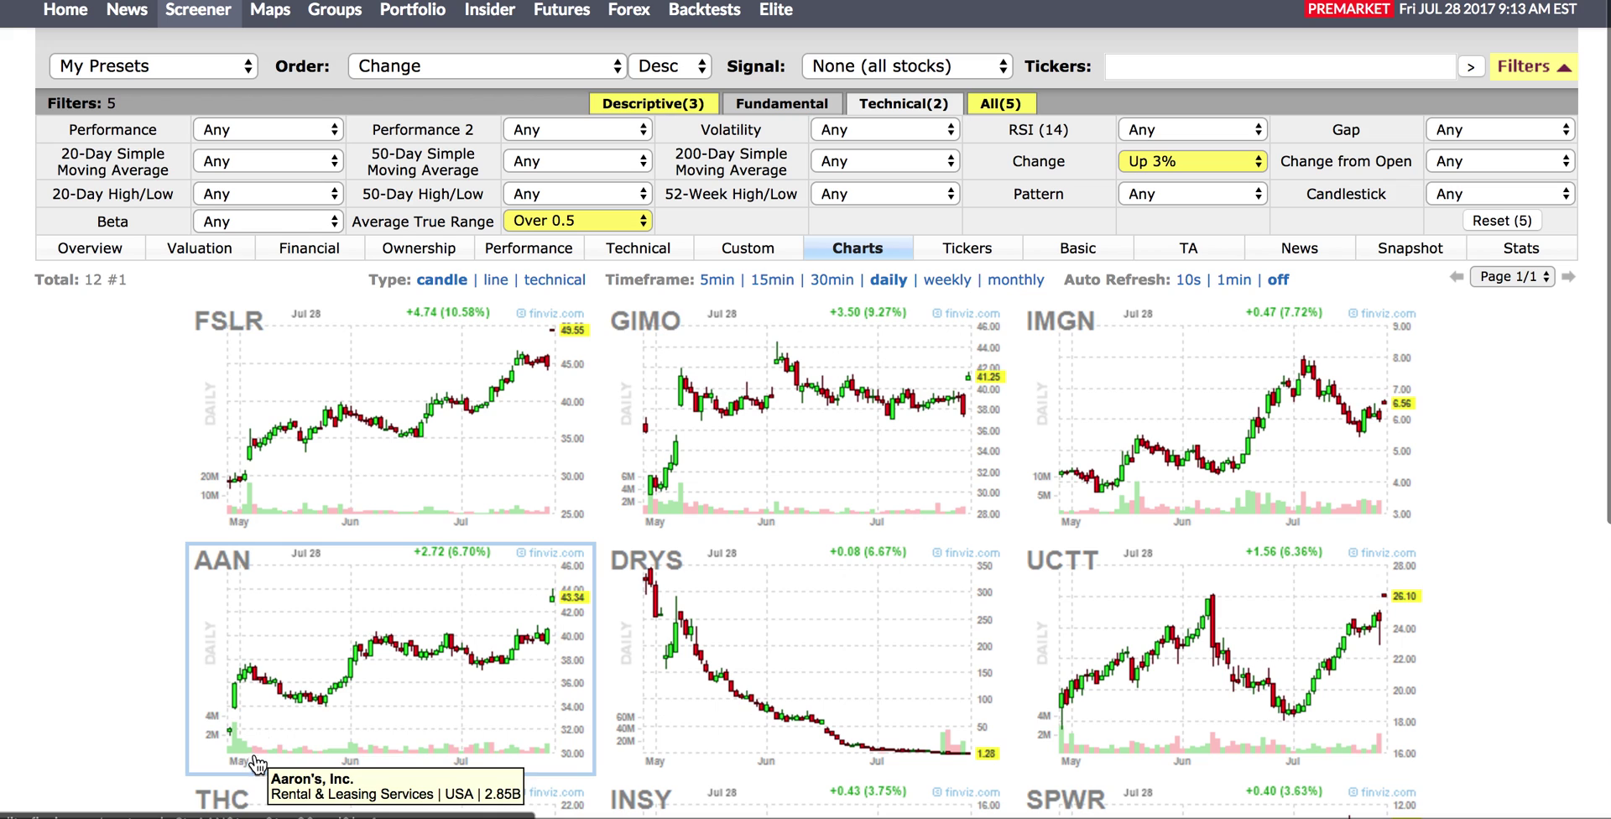
- Switch the Change filter to Down 3%, browse the 17 charts, and open FLS's quote page
left_click(1196, 162)
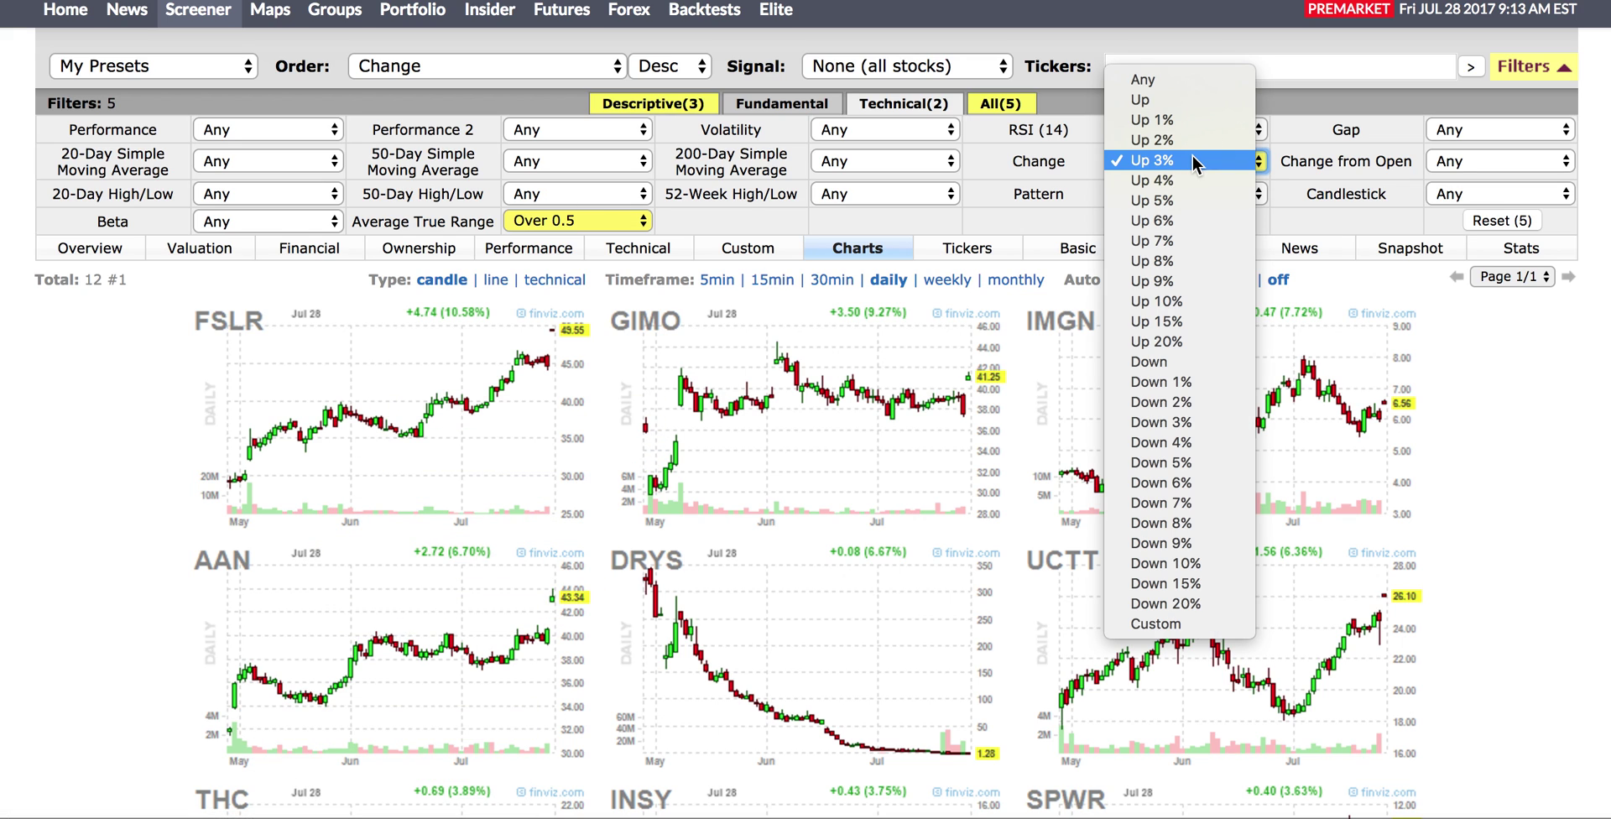
left_click(1181, 422)
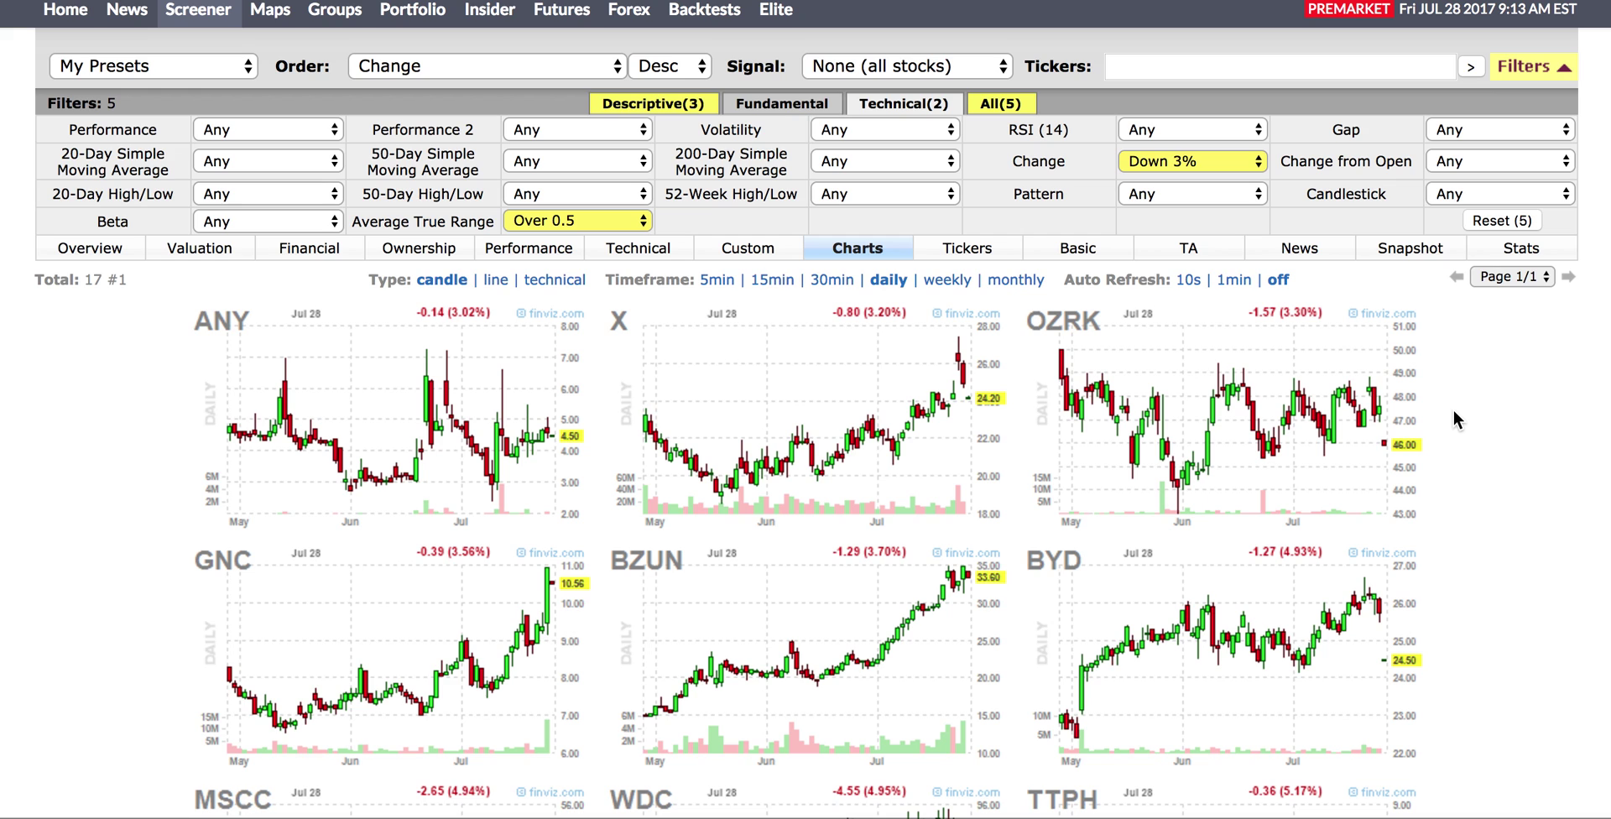
scroll(1454, 411, "down", 15)
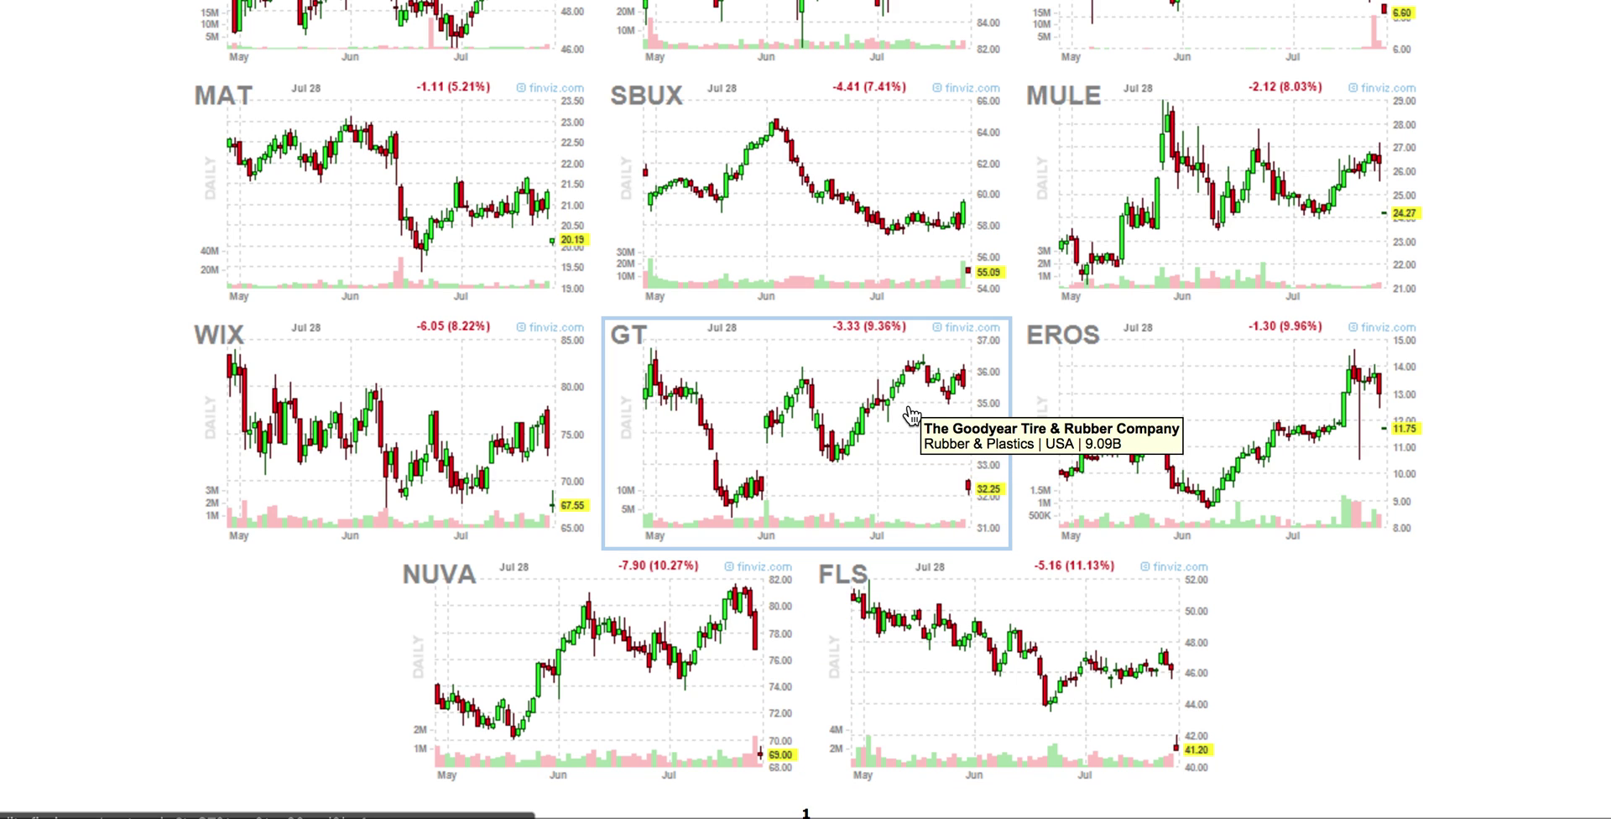
scroll(1267, 646, "up", 1)
scroll(1267, 646, "down", 1)
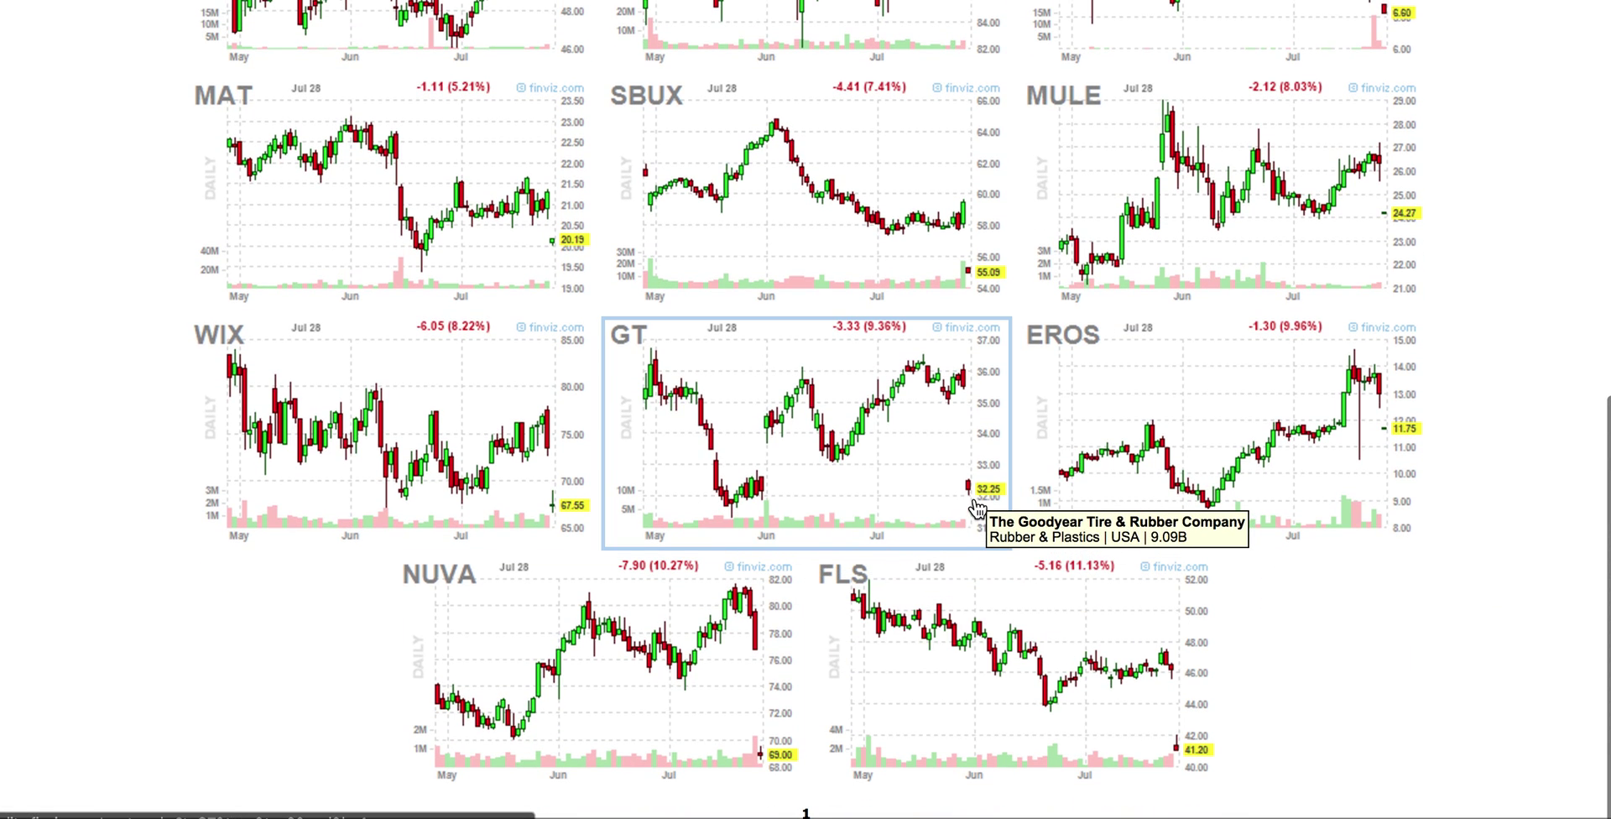
left_click(1060, 712)
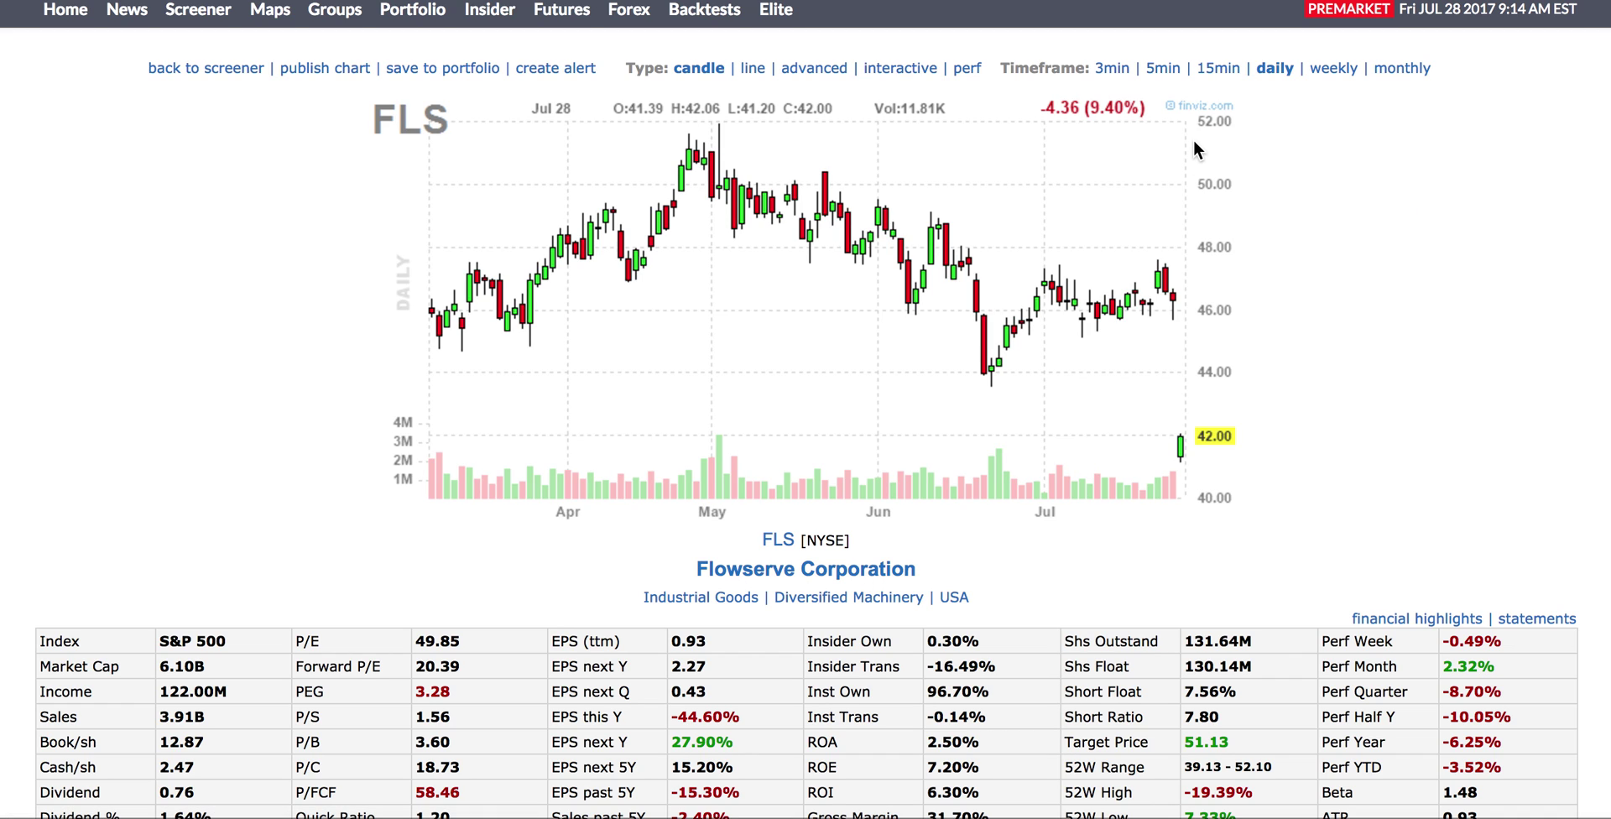
left_click(1335, 72)
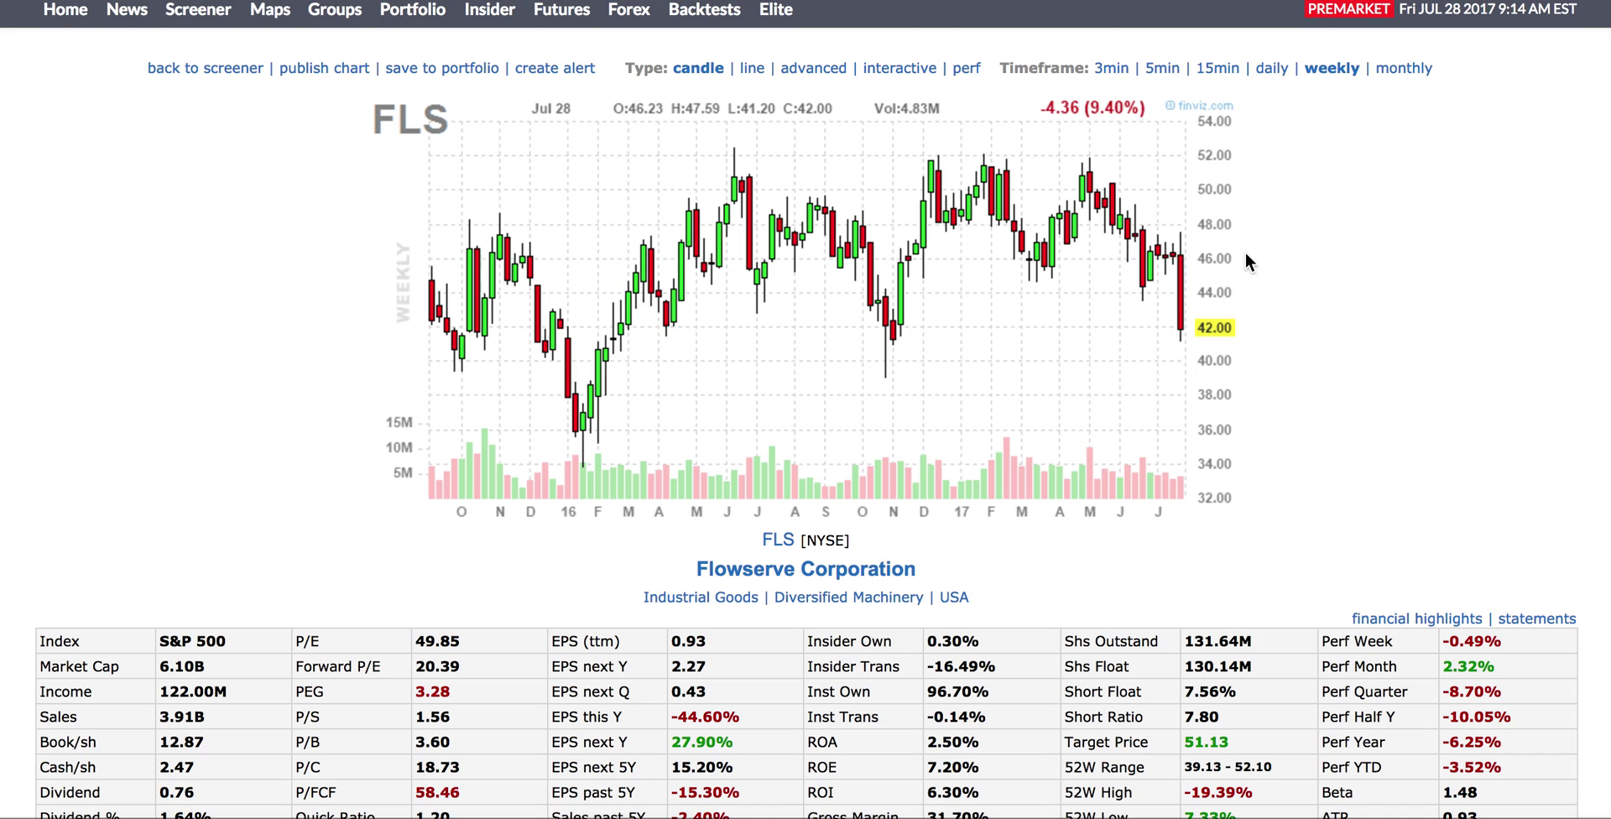
left_click(1271, 72)
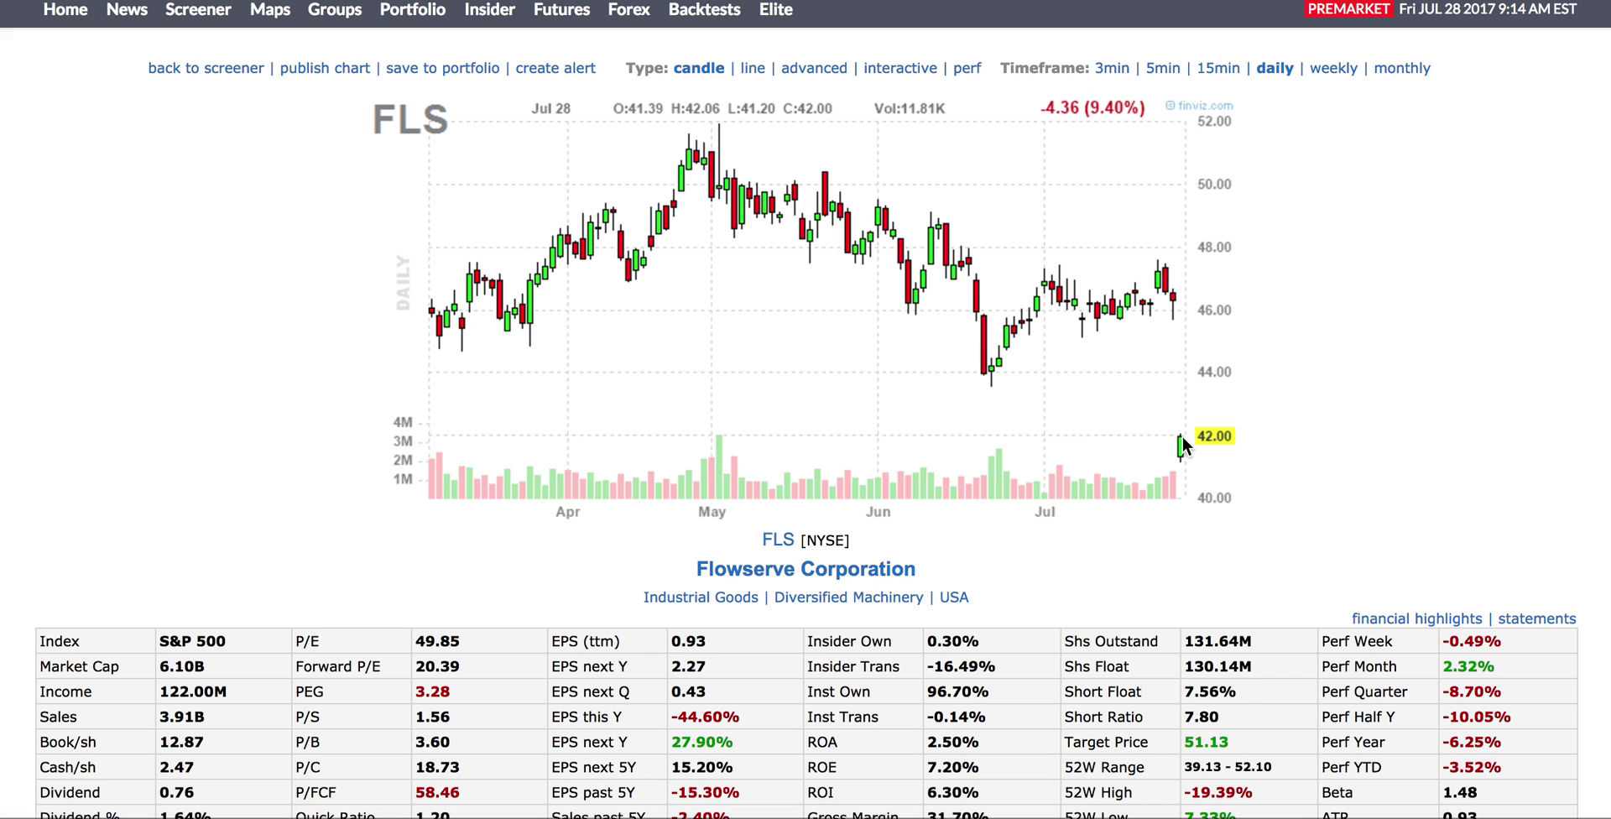
scroll(1243, 283, "down", 4)
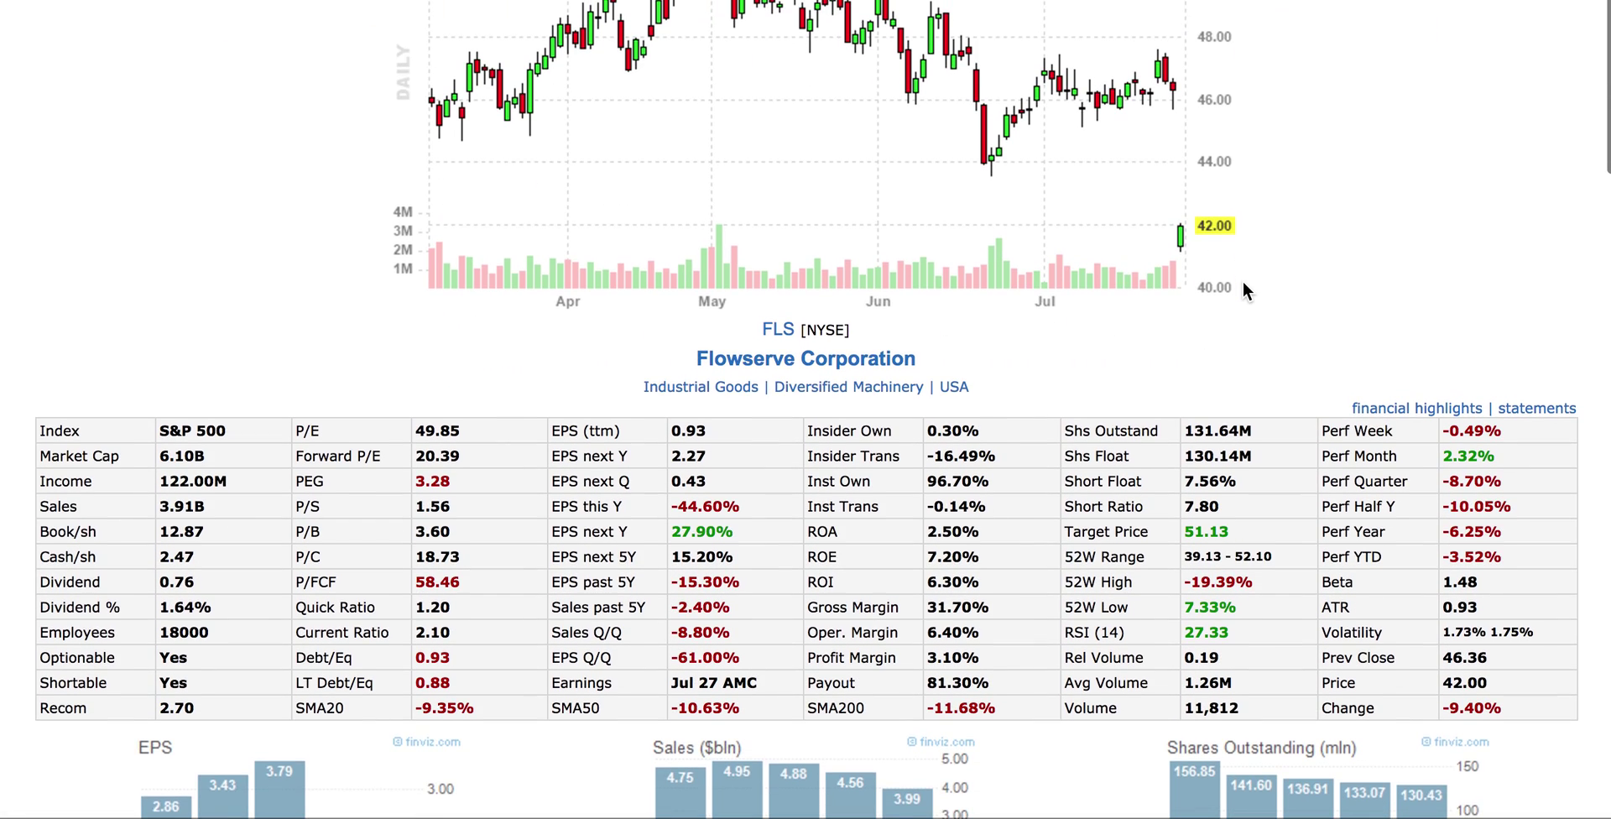
scroll(1243, 284, "up", 3)
scroll(1243, 283, "down", 2)
scroll(1243, 283, "down", 3)
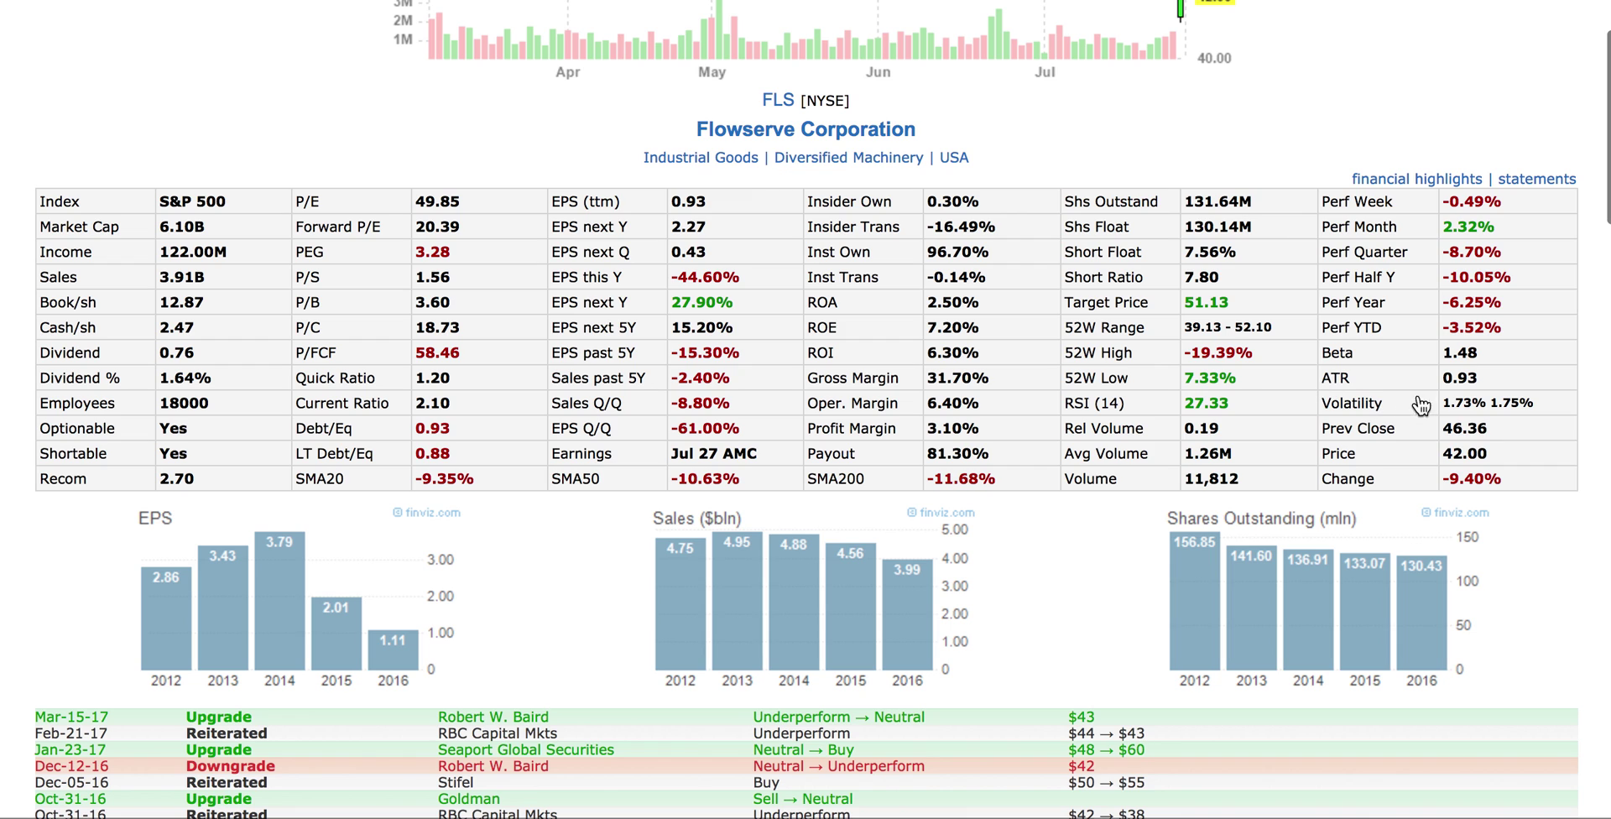
scroll(1272, 373, "up", 5)
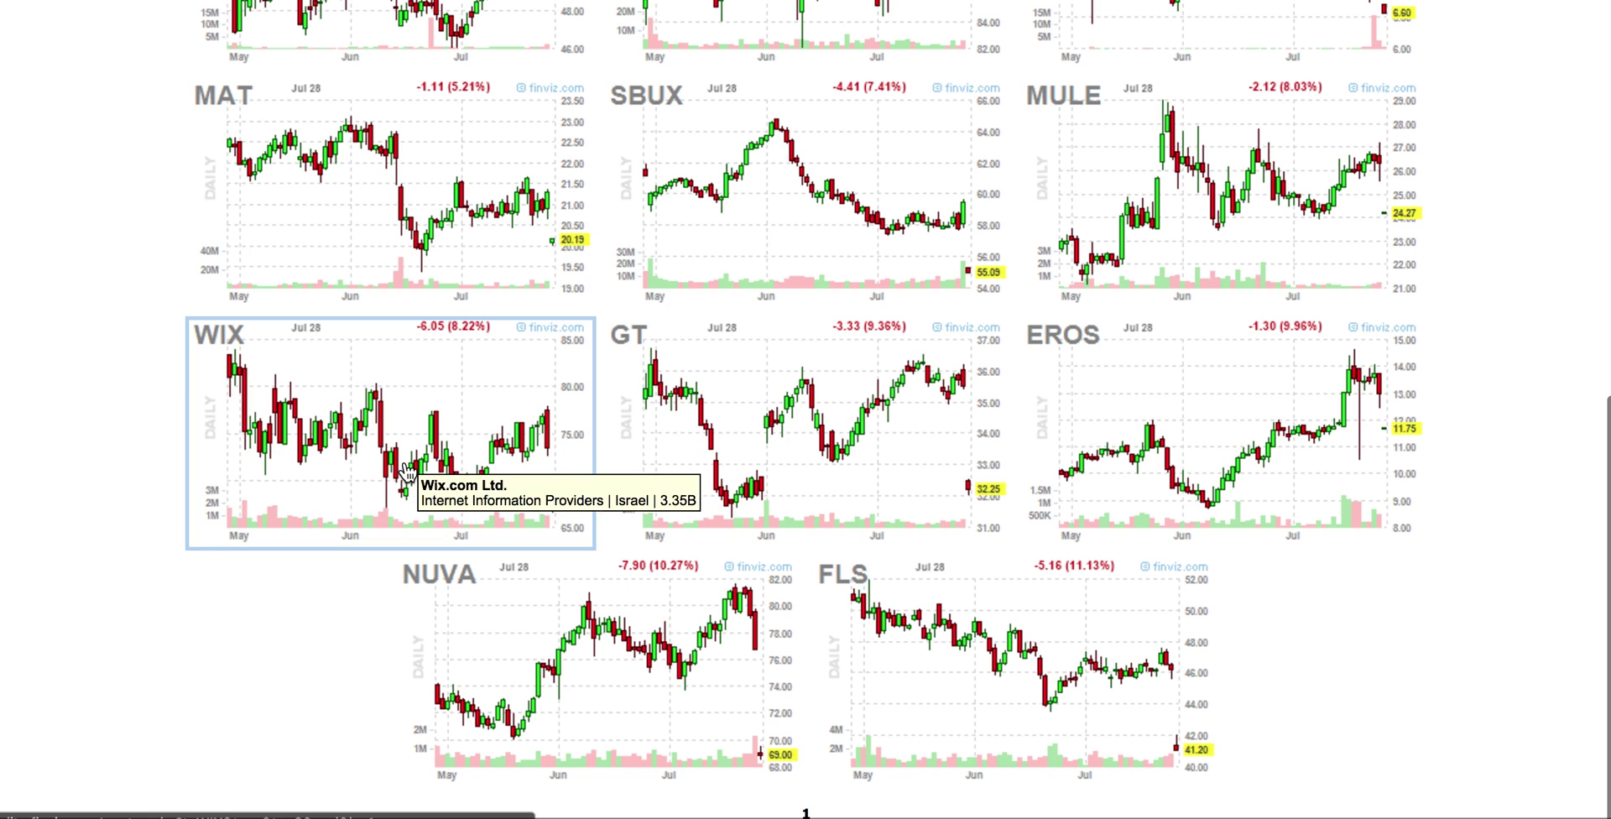
left_click(754, 507)
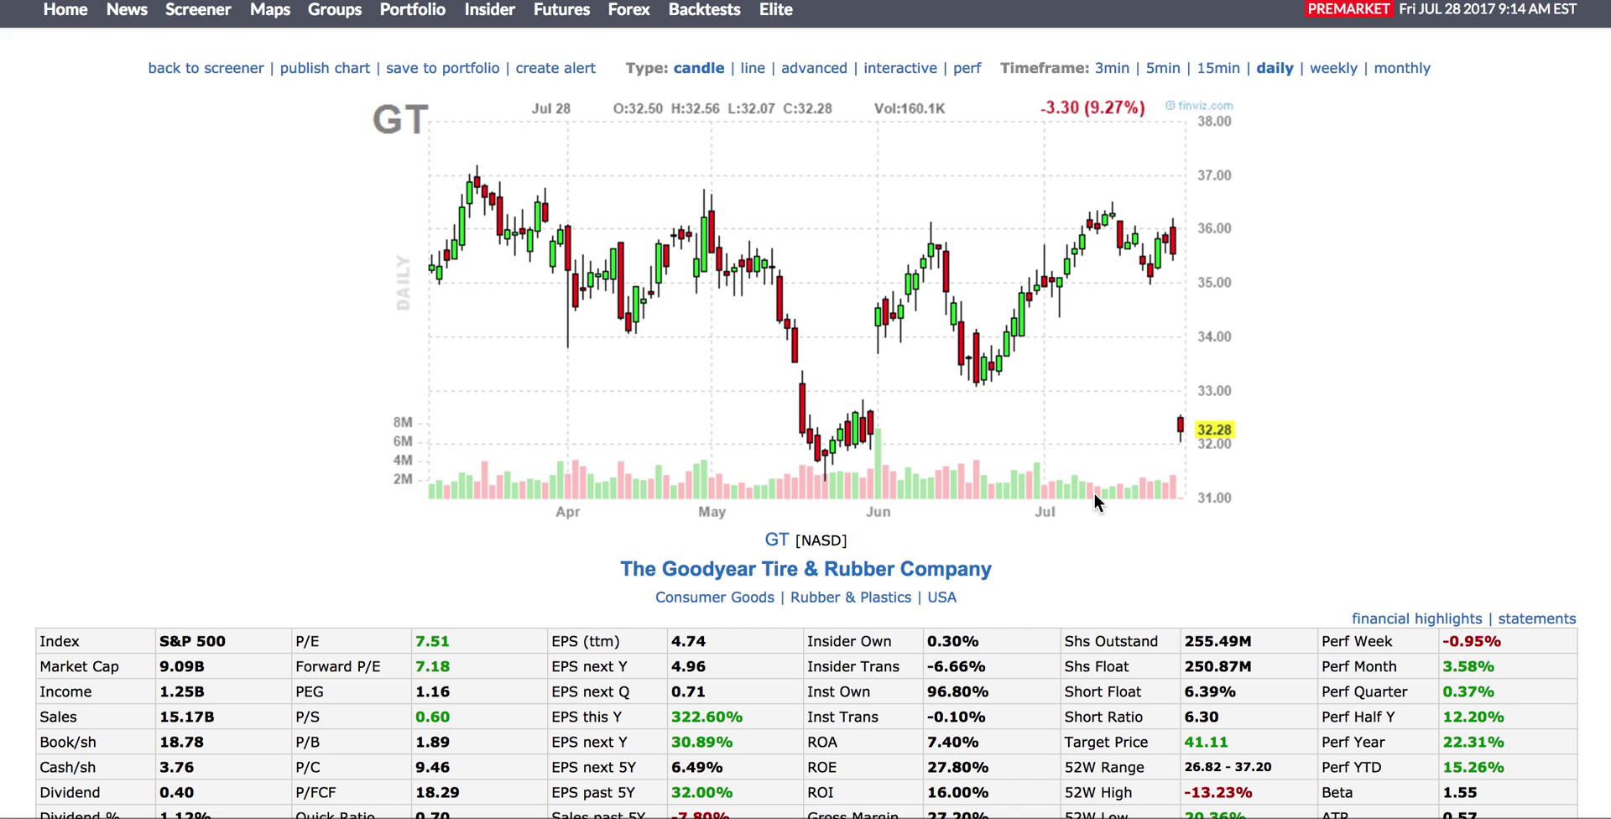
scroll(1094, 501, "down", 1)
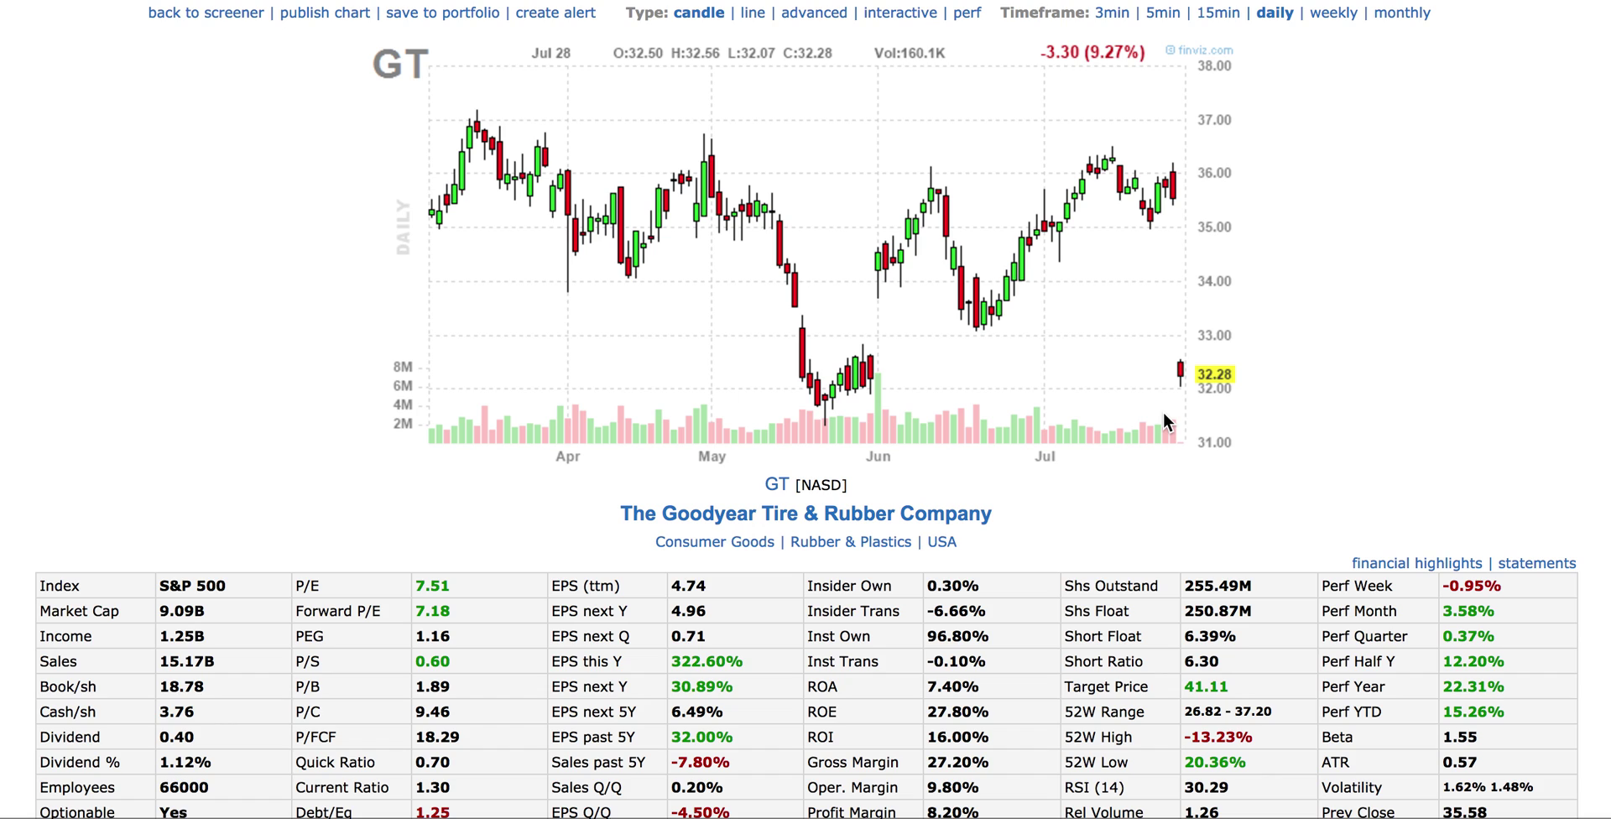
scroll(1122, 547, "down", 1)
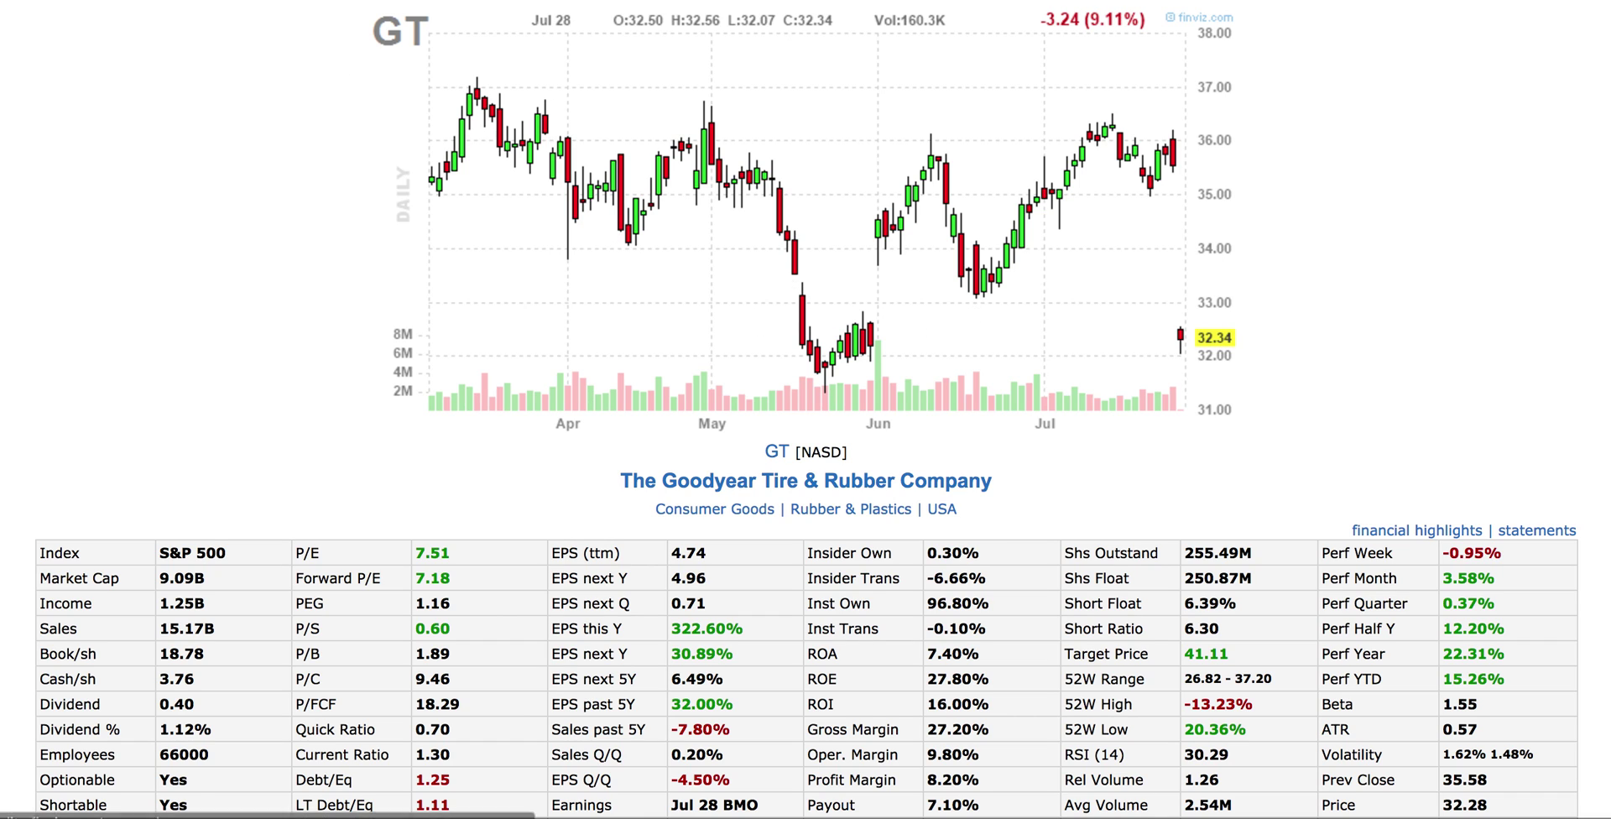
key("alt+Left")
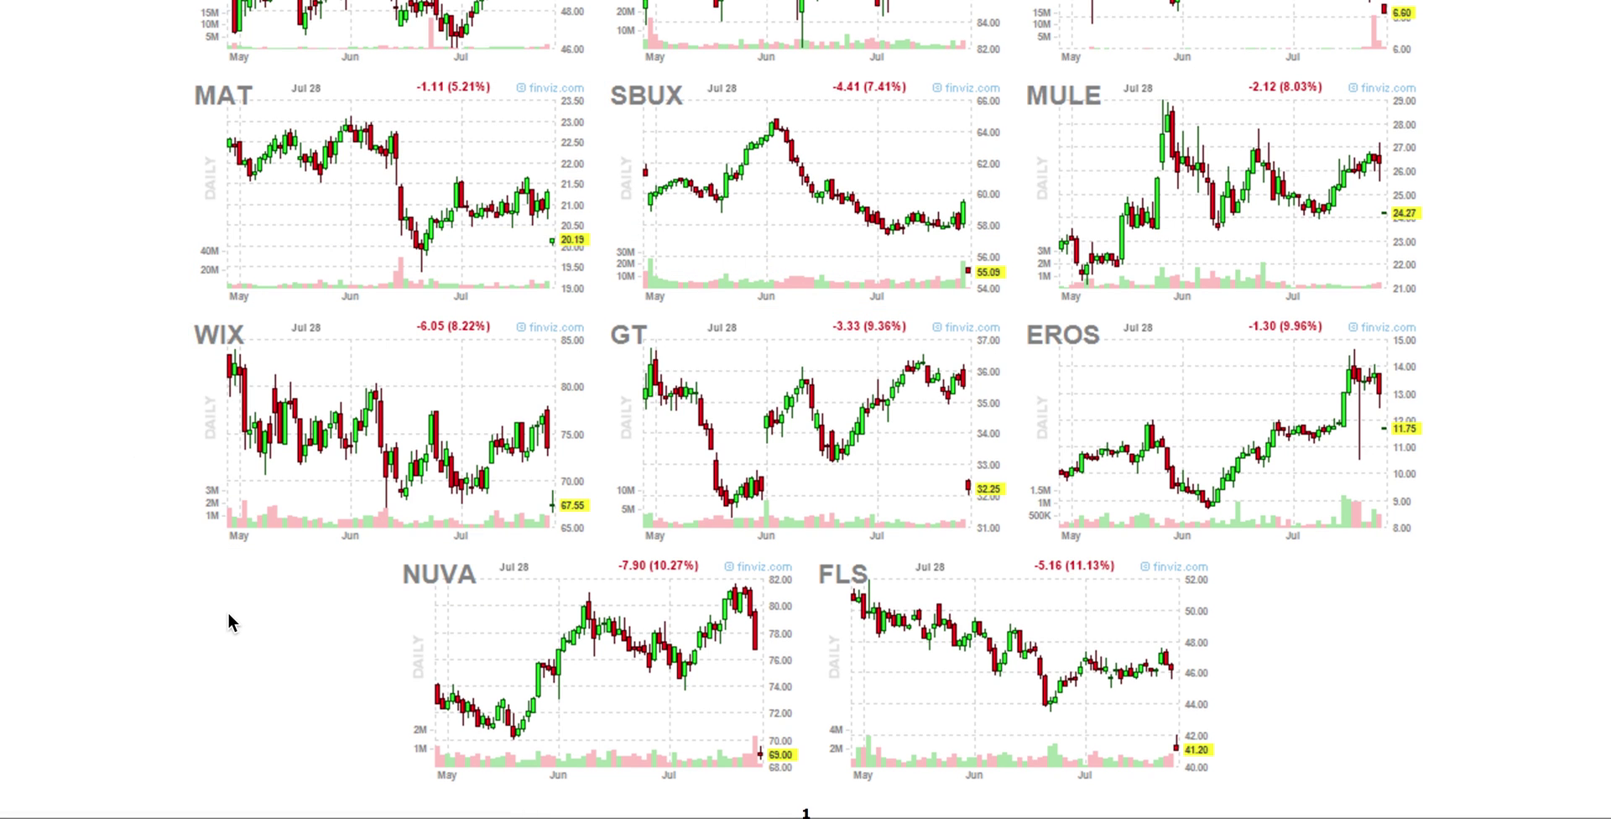
left_click(1029, 640)
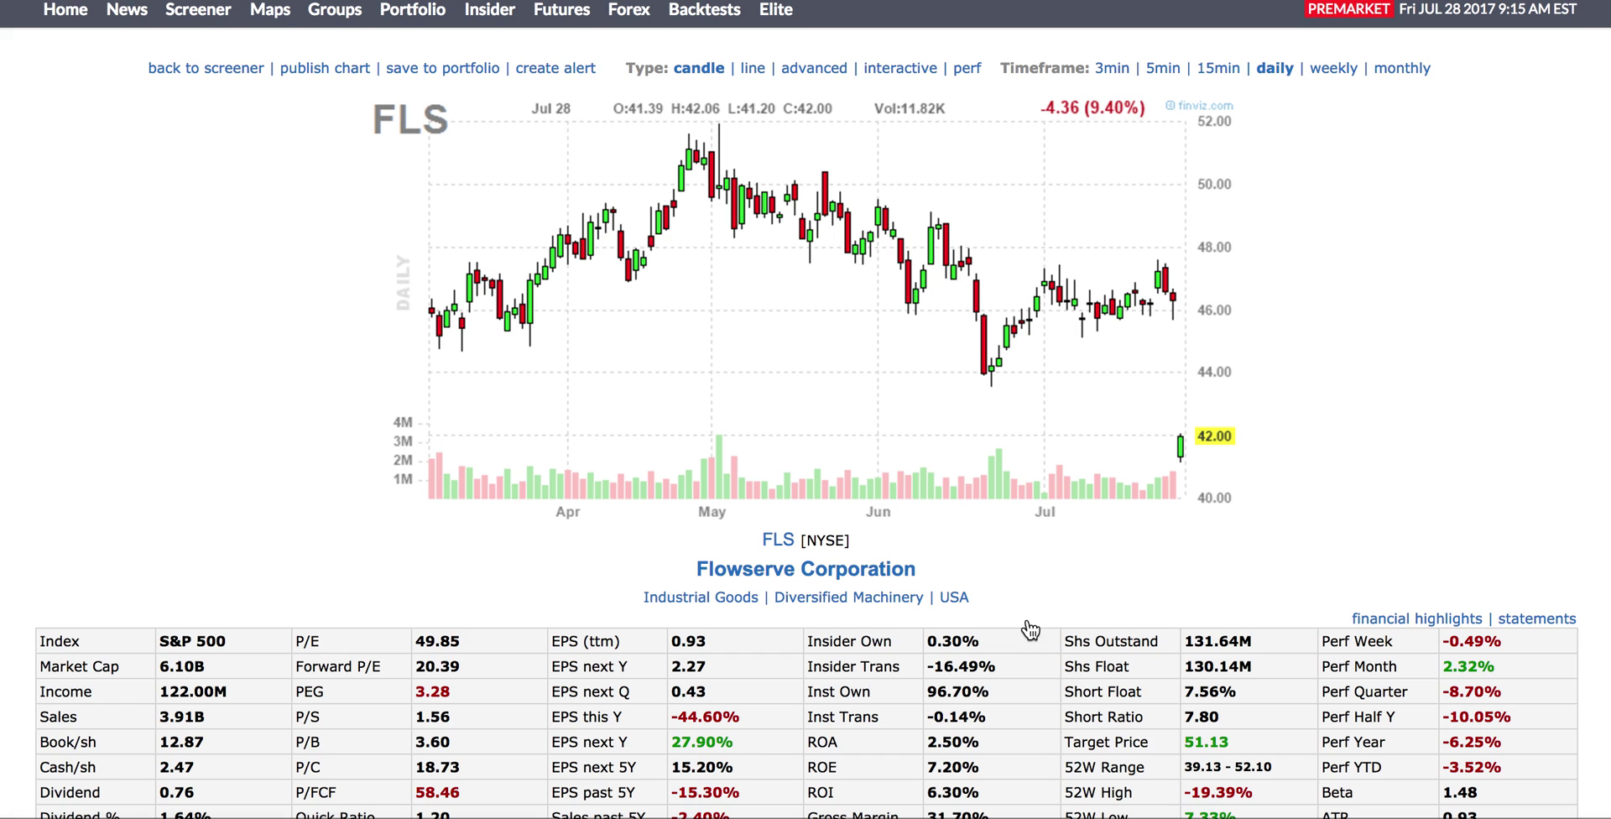
left_click(1168, 69)
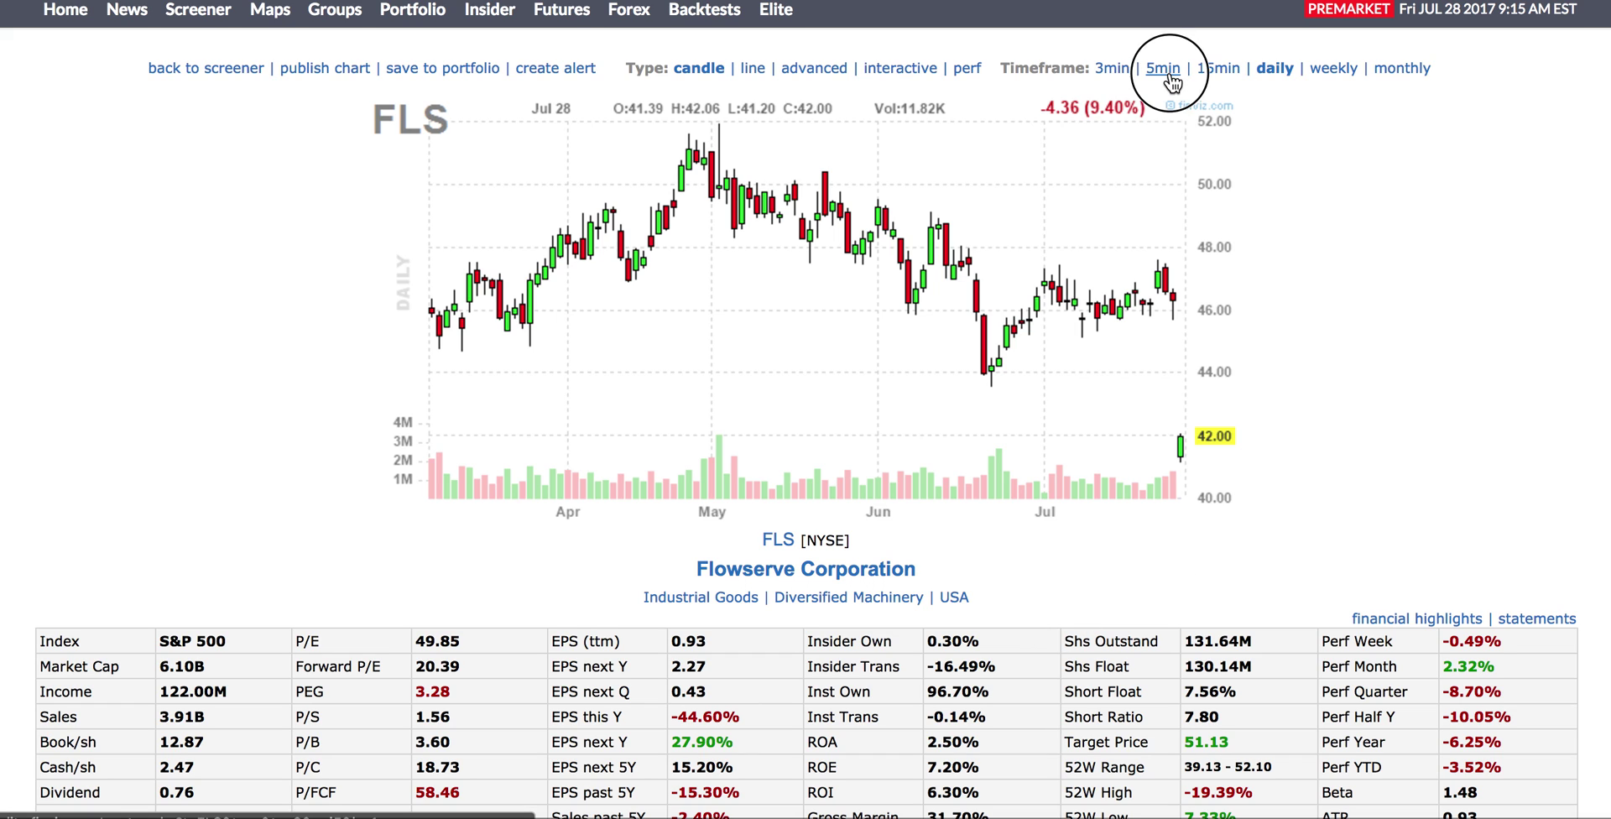
left_click(1223, 71)
left_click(1279, 72)
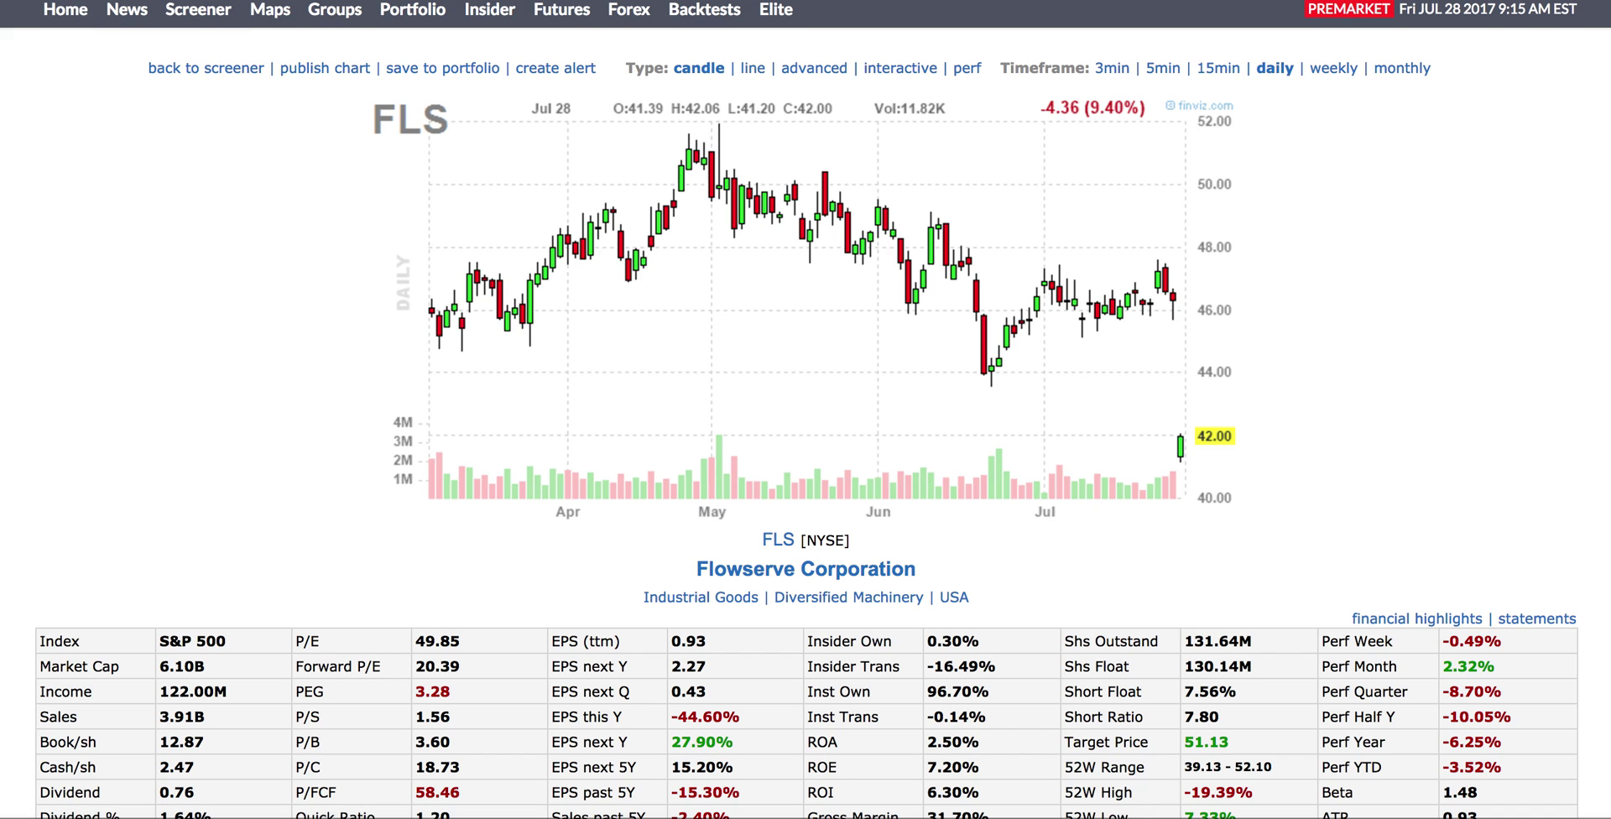
left_click(69, 16)
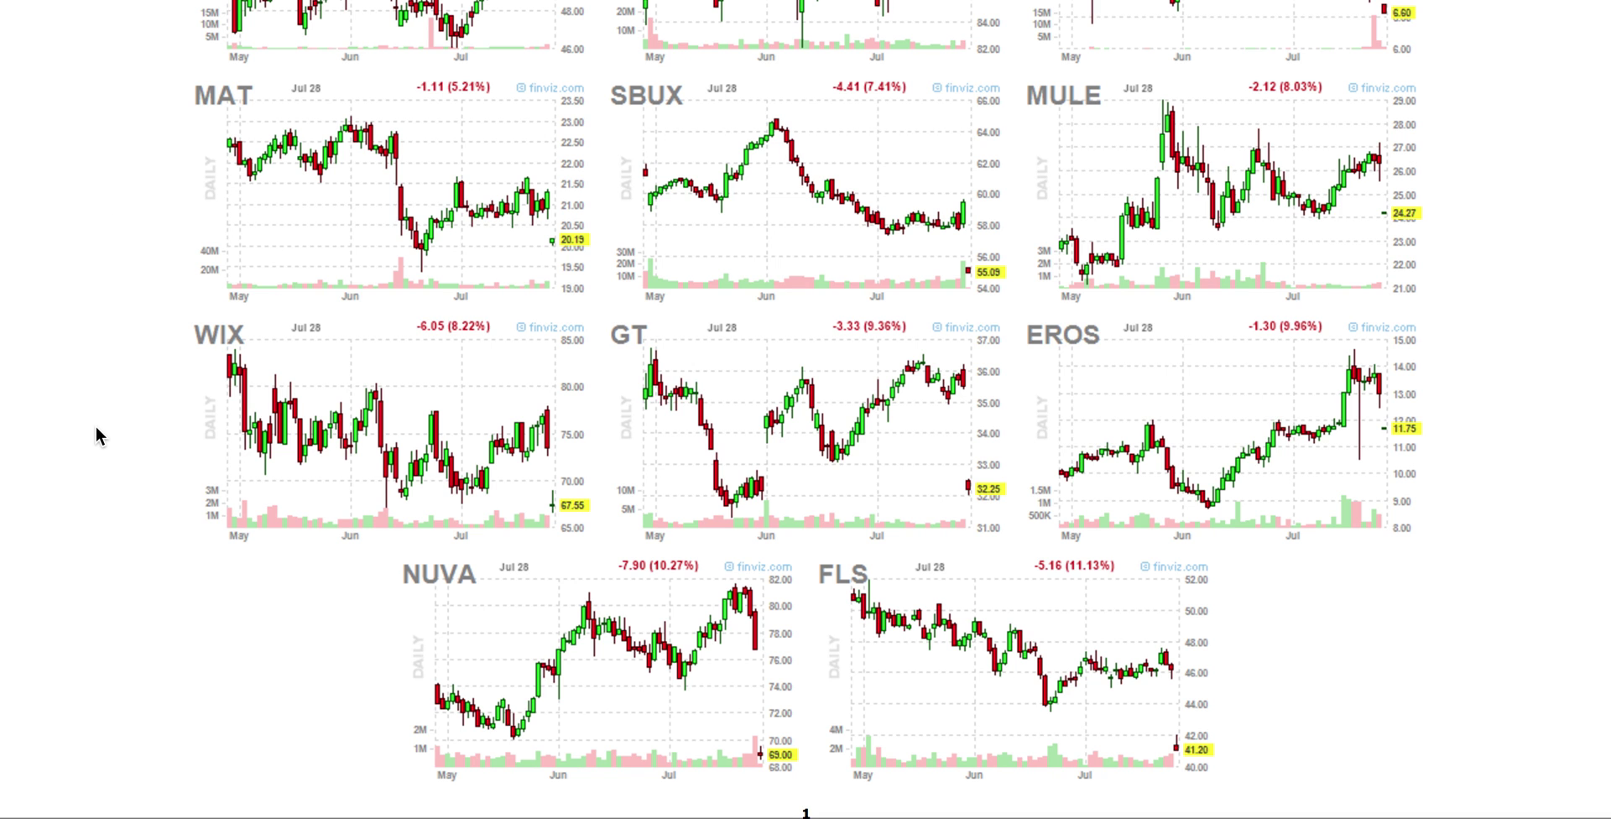
- Scroll to the top and collapse the filter panel above the 17 down-3% charts
scroll(96, 426, "up", 9)
scroll(96, 426, "up", 2)
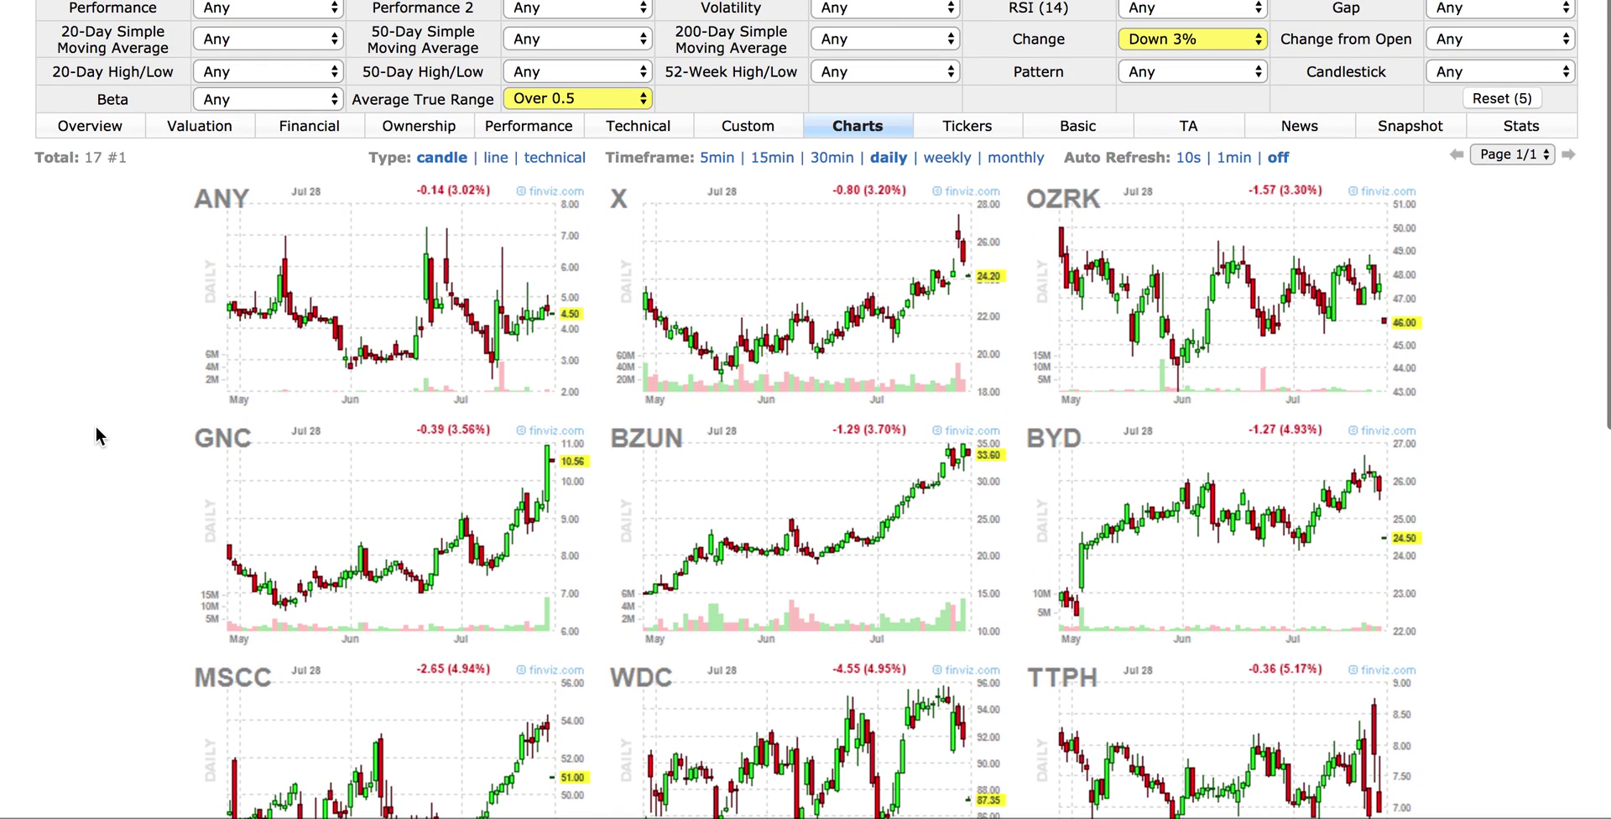
scroll(154, 315, "up", 3)
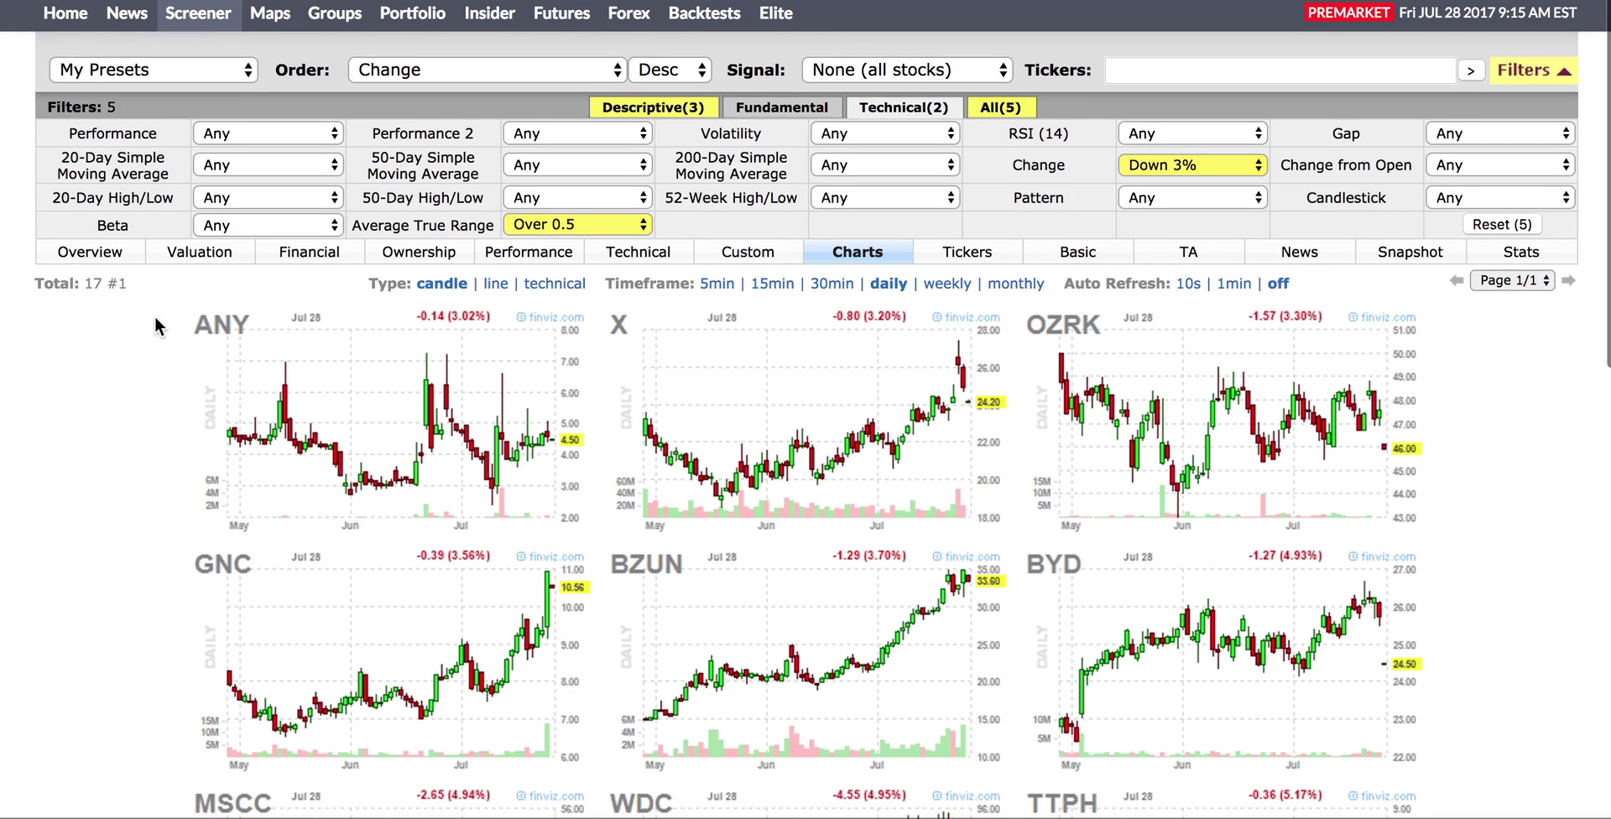
left_click(1539, 69)
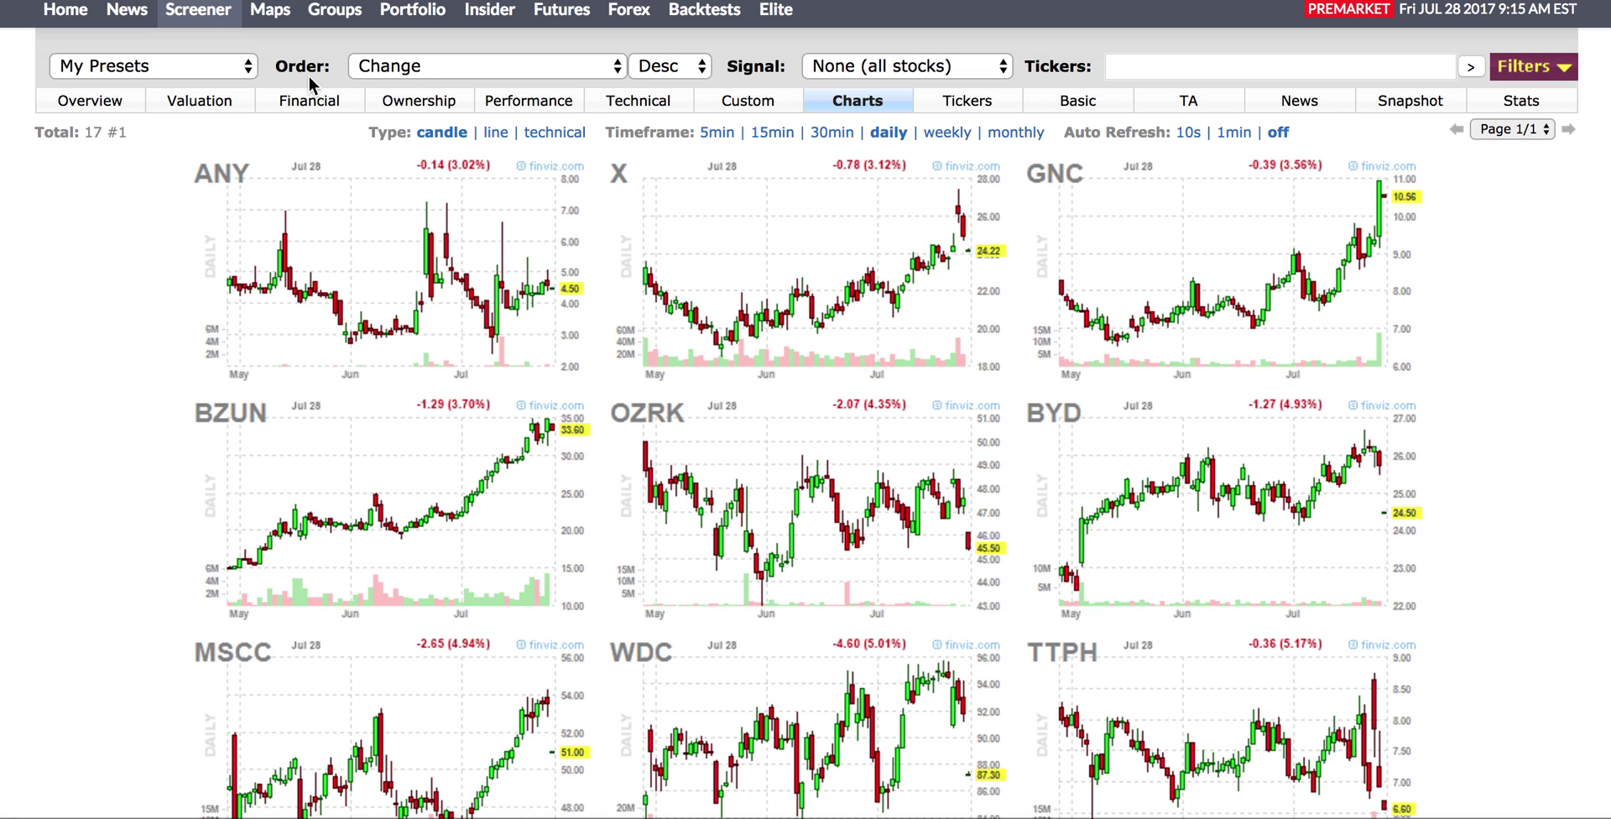